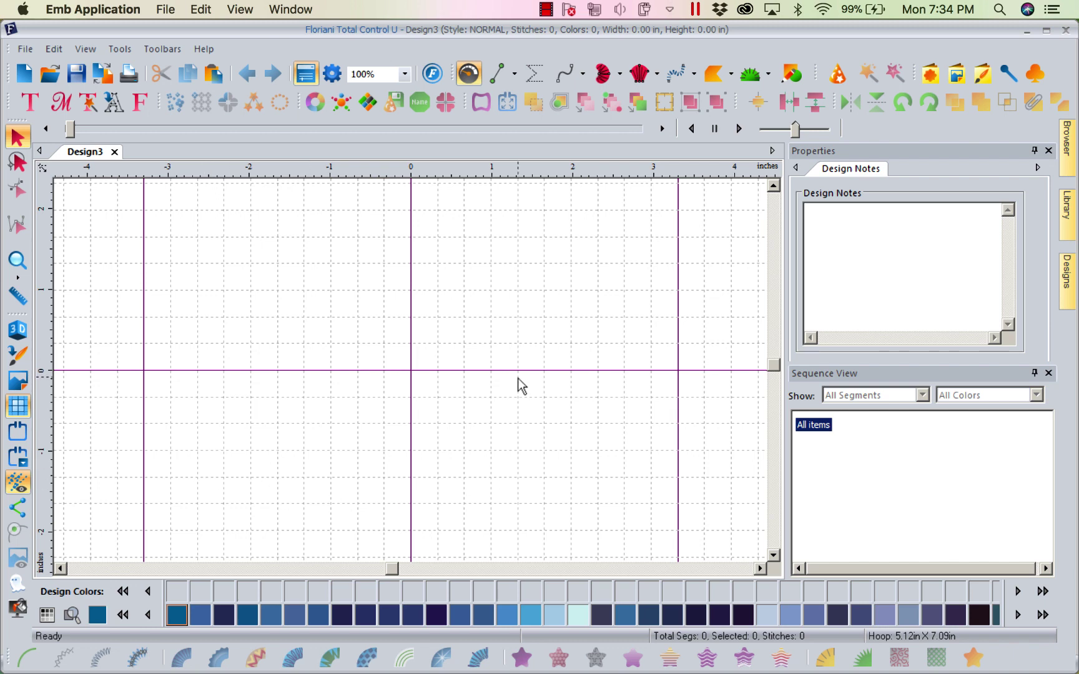
# Insert the filled diamond artwork from the Custom Shapes library into the empty design.
pyautogui.click(933, 75)
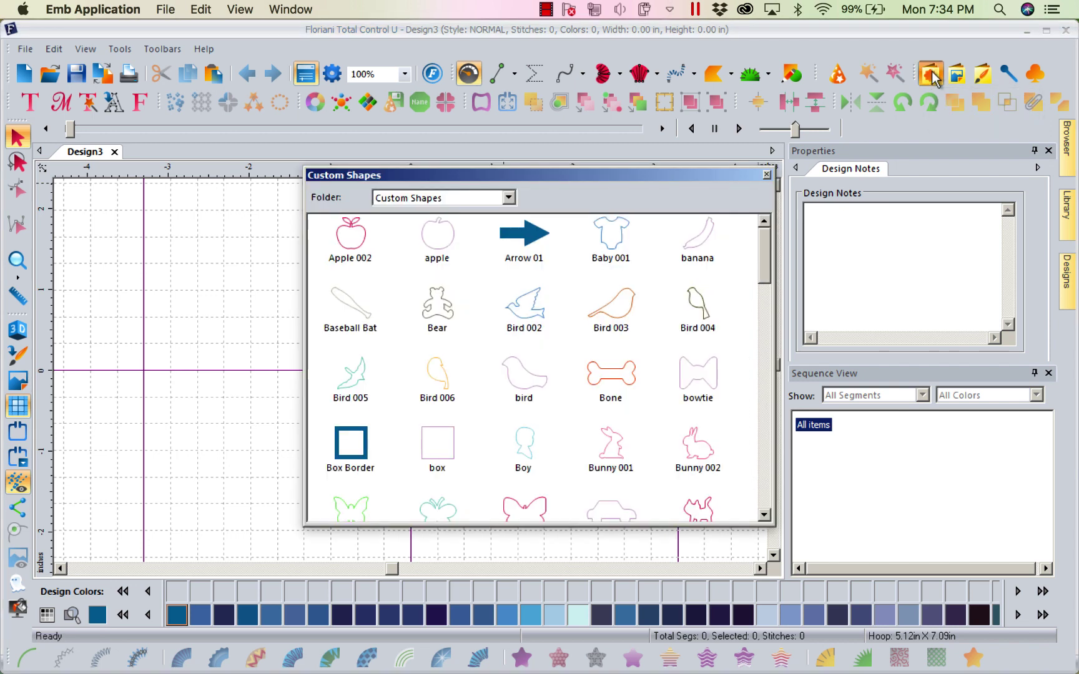
pyautogui.moveTo(767, 247); pyautogui.dragTo(770, 287)
pyautogui.doubleClick(707, 441)
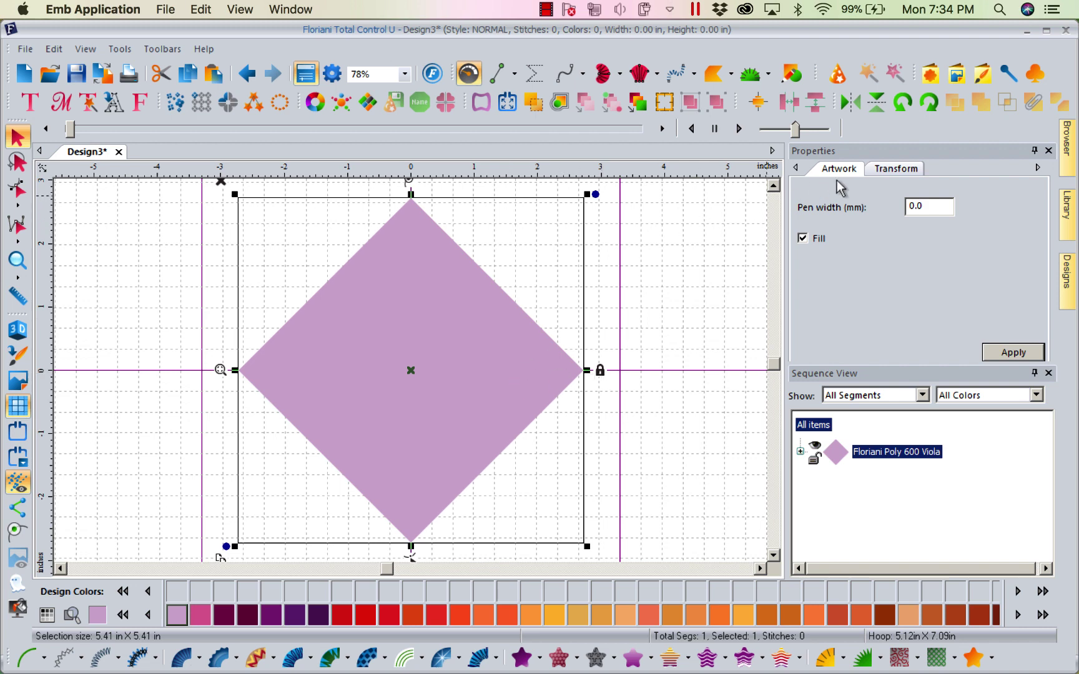
# Resize the diamond to 5 inches wide and 5 inches high, and turn on Maintain aspect ratio.
pyautogui.click(905, 173)
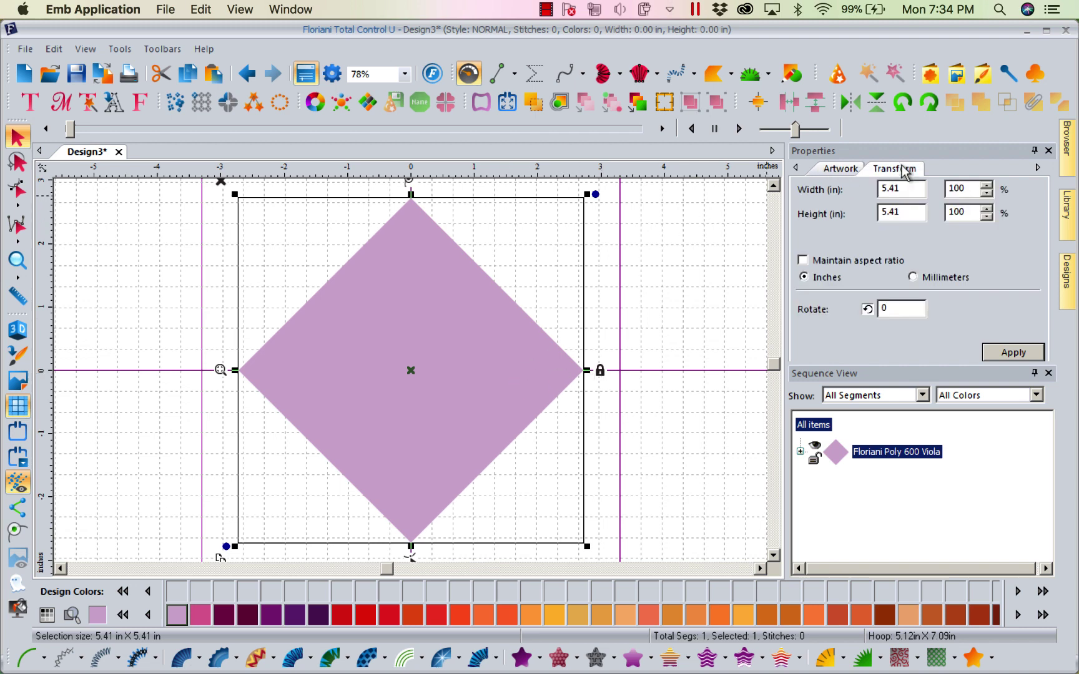
pyautogui.doubleClick(906, 189)
pyautogui.write('5')
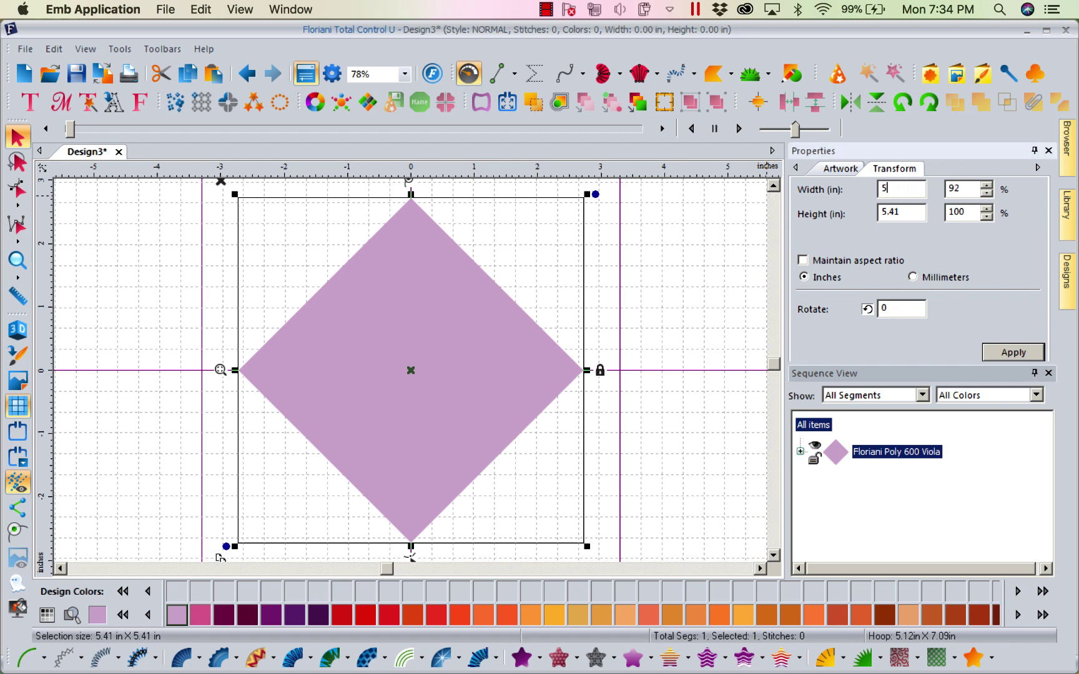
pyautogui.doubleClick(900, 214)
pyautogui.write('5')
pyautogui.click(804, 261)
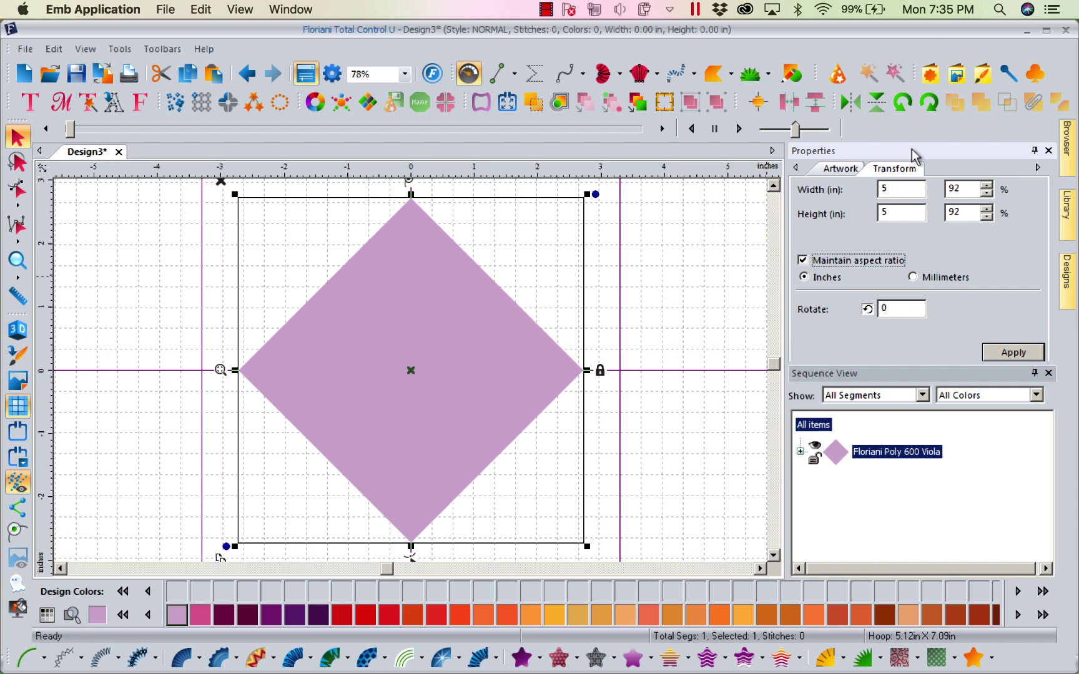
pyautogui.click(1018, 358)
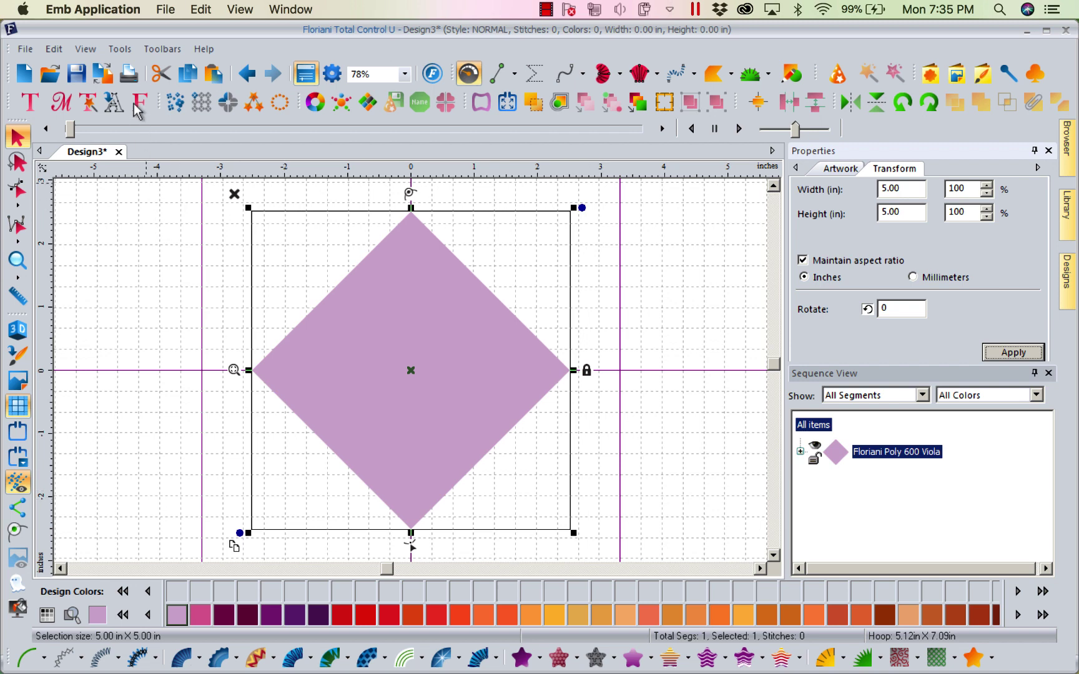
# Check the View preferences for the Show Selection Controls option, then accept the dialog.
pyautogui.click(120, 50)
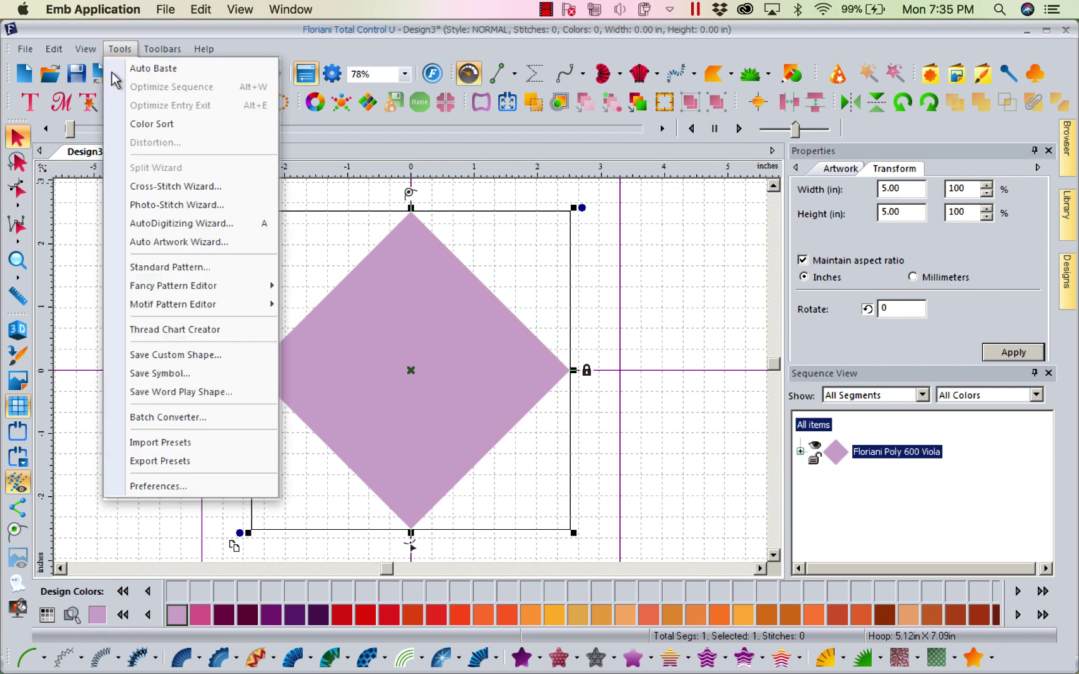
pyautogui.click(139, 488)
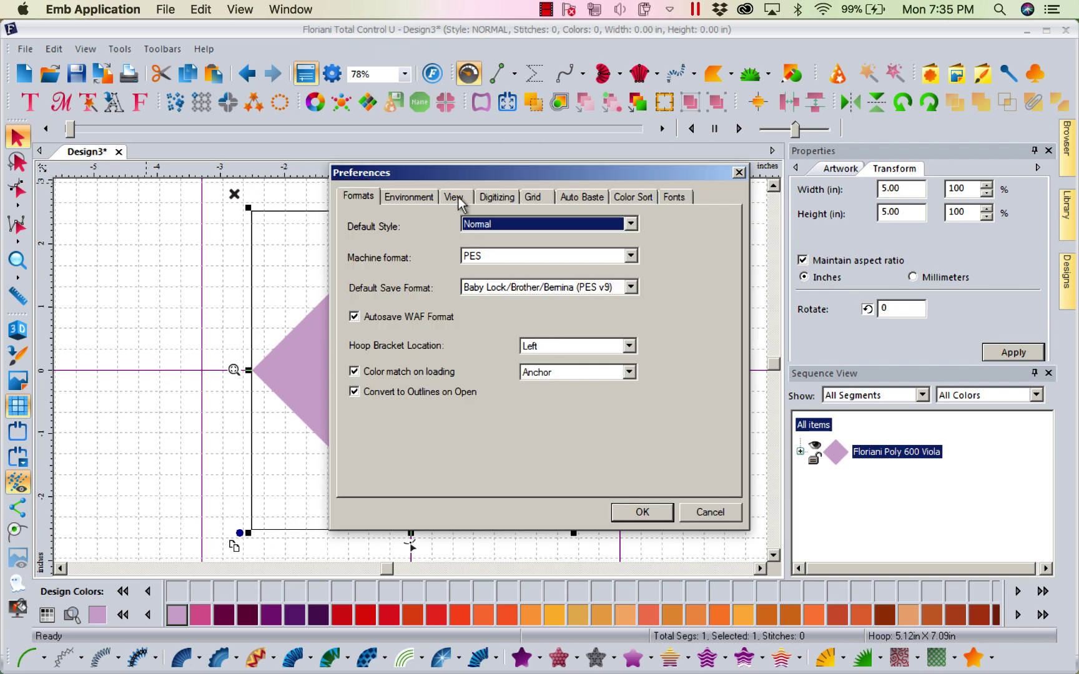
pyautogui.click(456, 197)
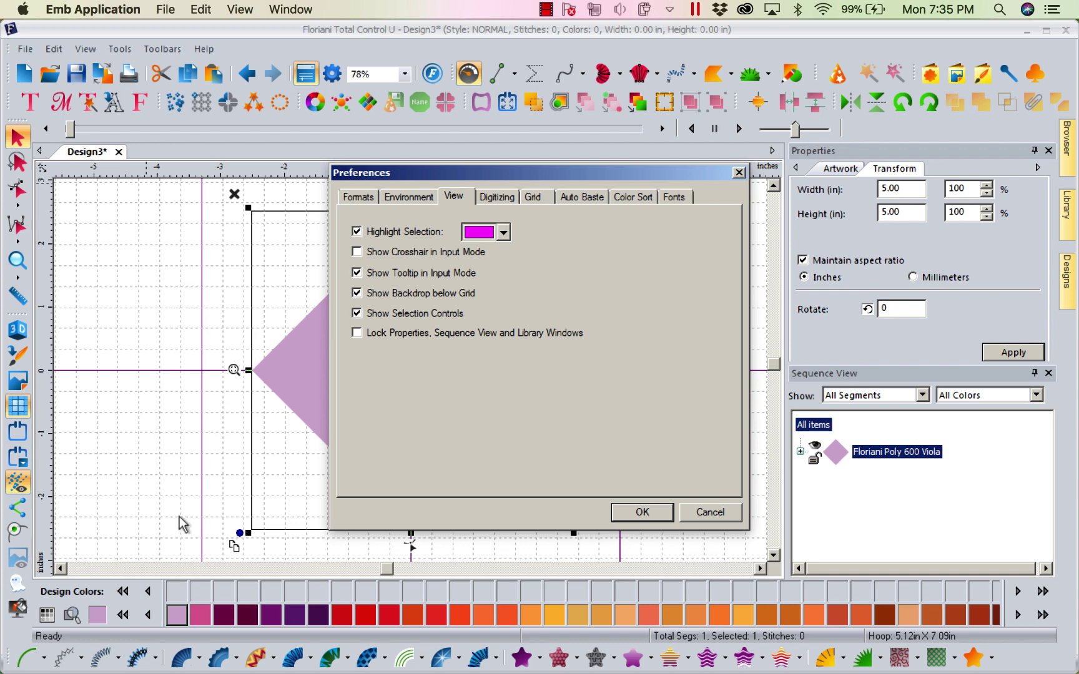
pyautogui.click(642, 513)
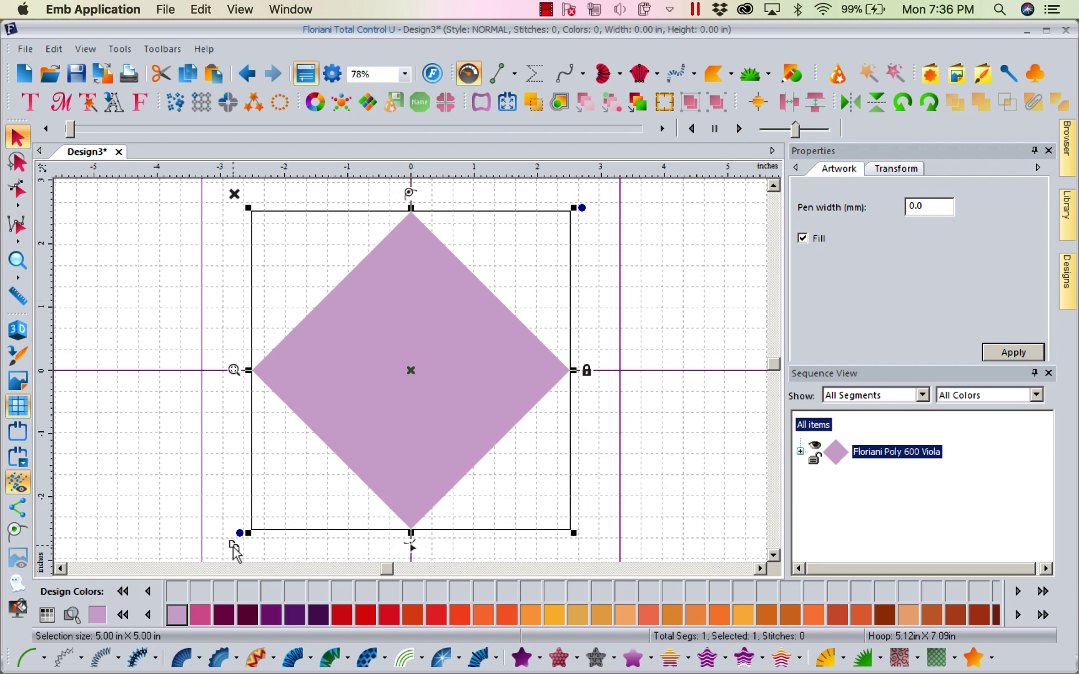
# Duplicate the diamond and recolor the copy in orange-red Floriani Poly 526 Bijol.
pyautogui.hotkey('ctrl', 'd')
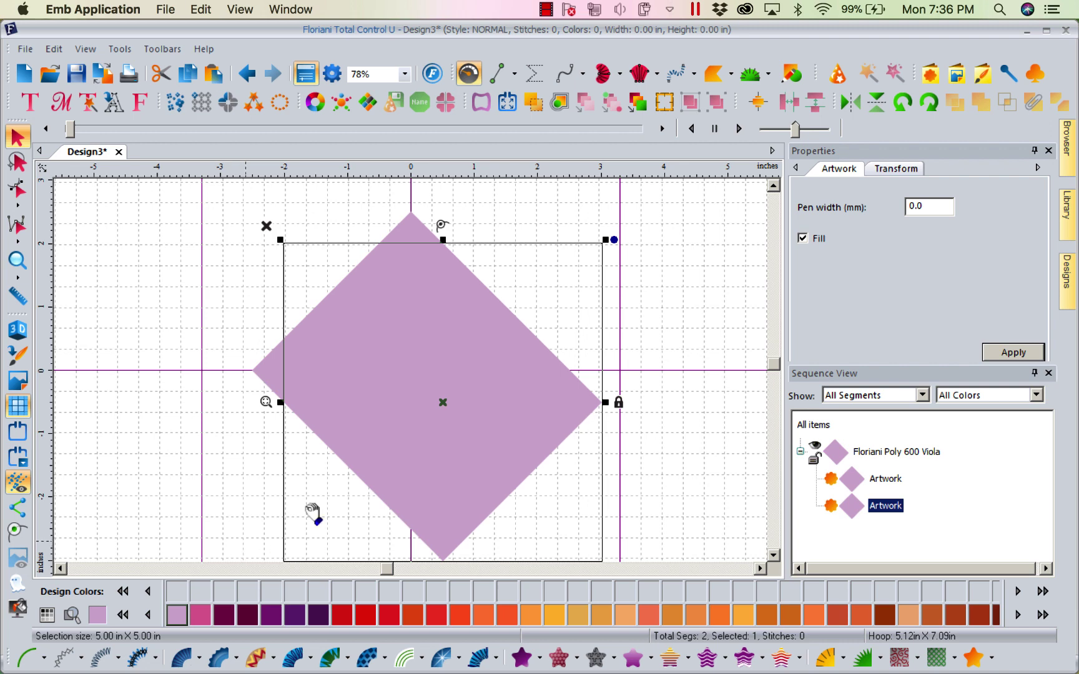
pyautogui.click(506, 616)
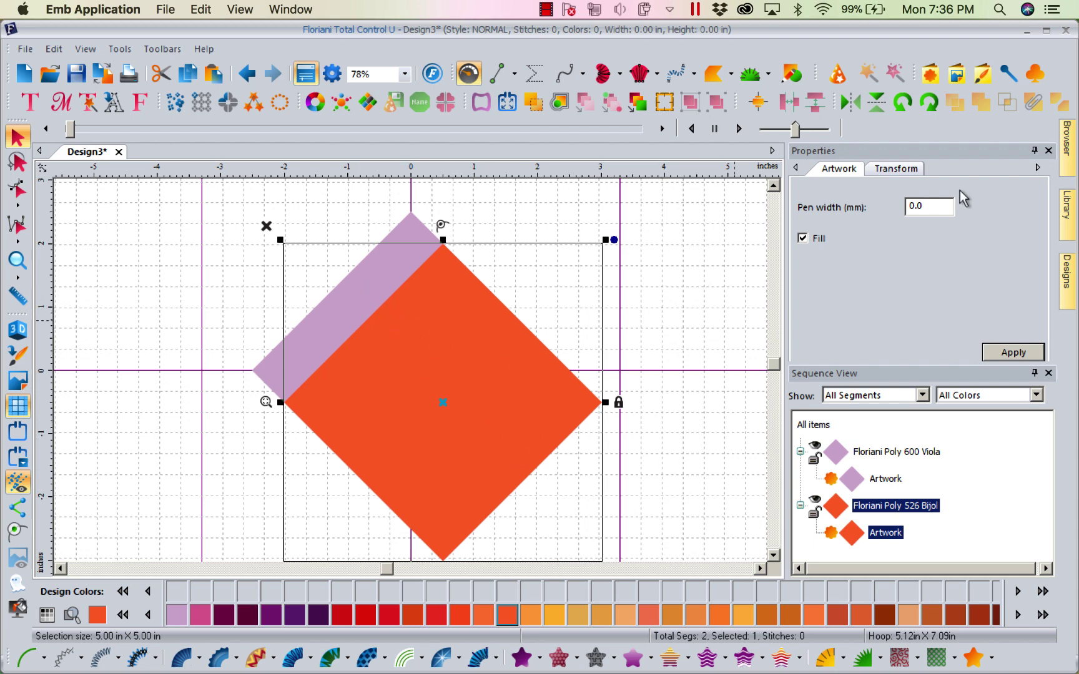
# Resize the orange-red diamond proportionally to 4 inches wide.
pyautogui.click(912, 174)
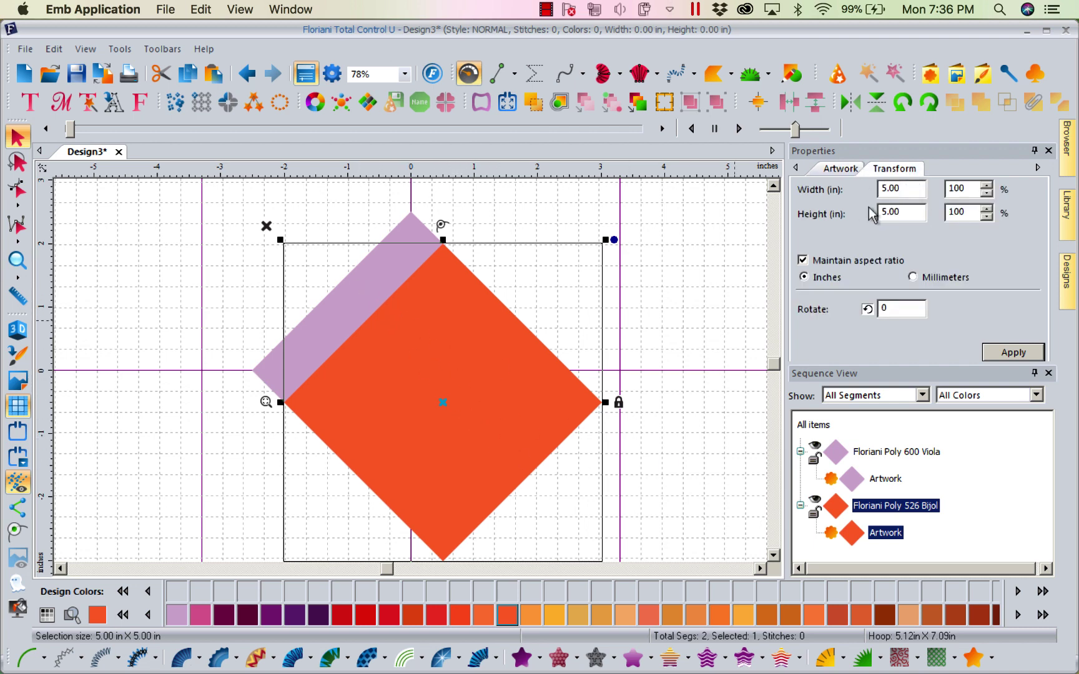
pyautogui.doubleClick(903, 189)
pyautogui.write('4')
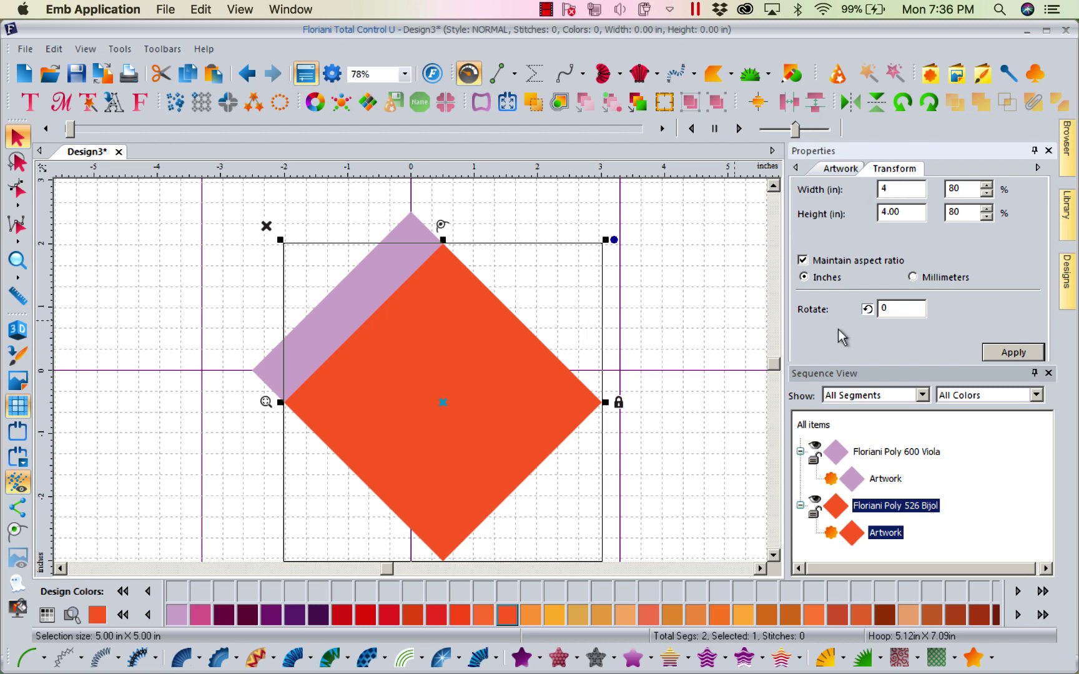
pyautogui.click(1001, 356)
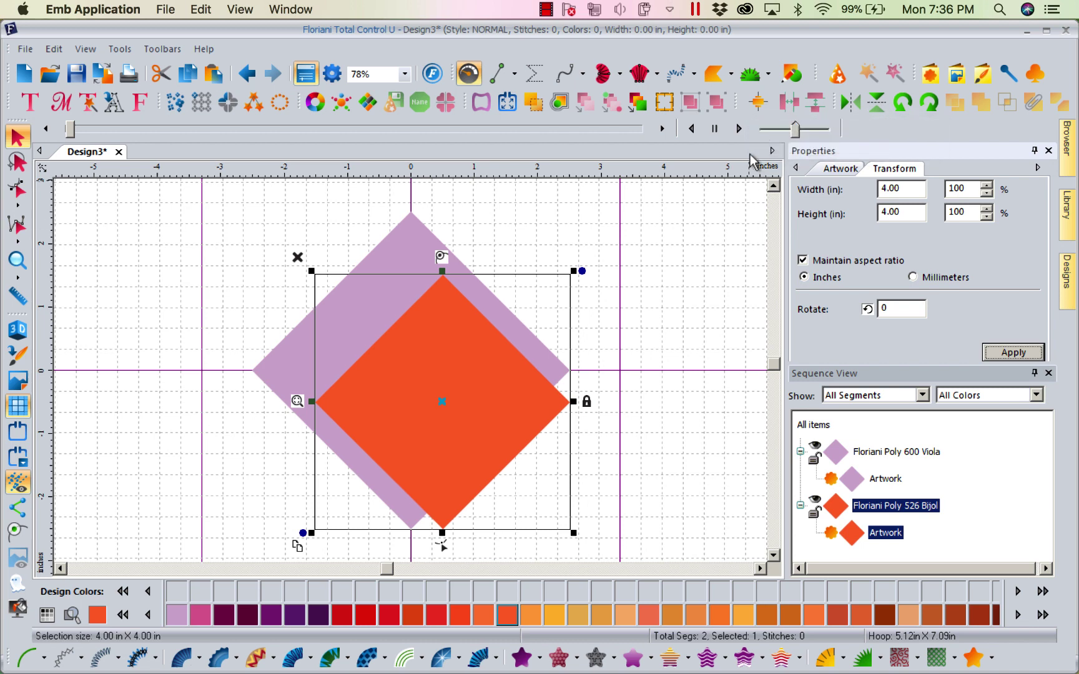
# Center both diamonds on each other and cut the smaller one out of the larger to form a diamond frame.
pyautogui.click(759, 104)
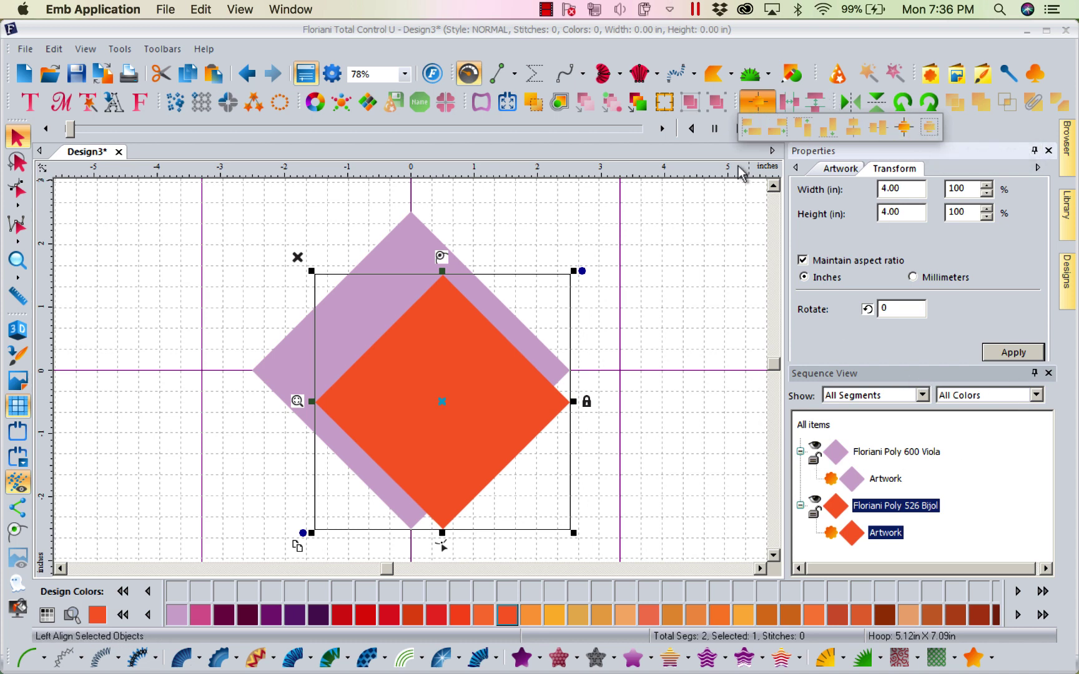
pyautogui.click(812, 424)
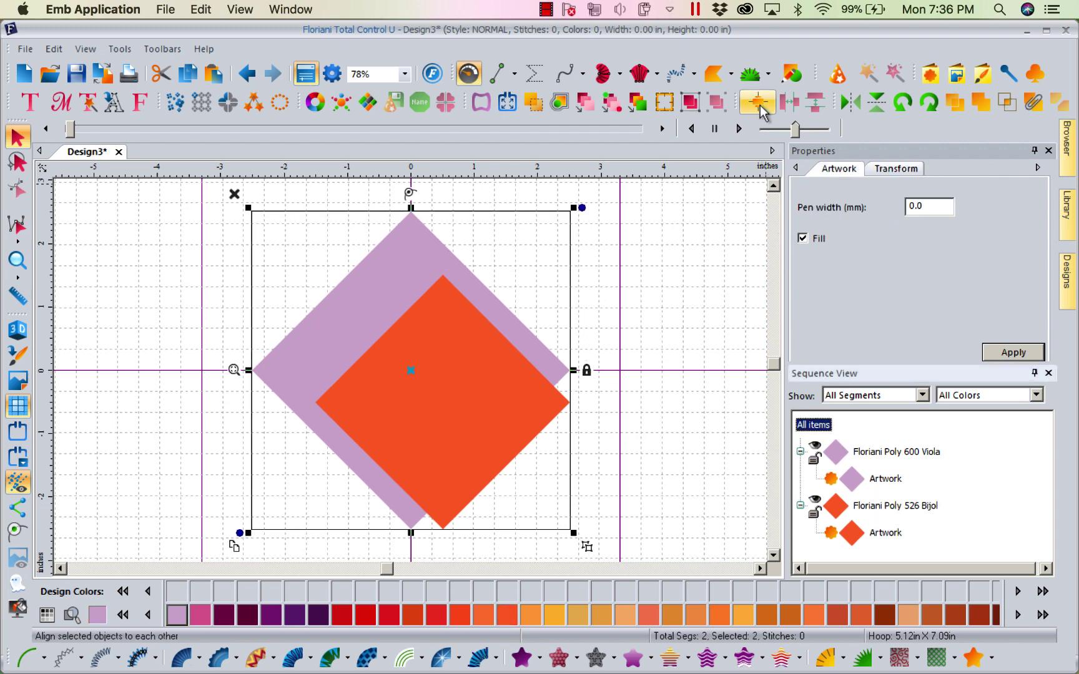
pyautogui.moveTo(761, 112)
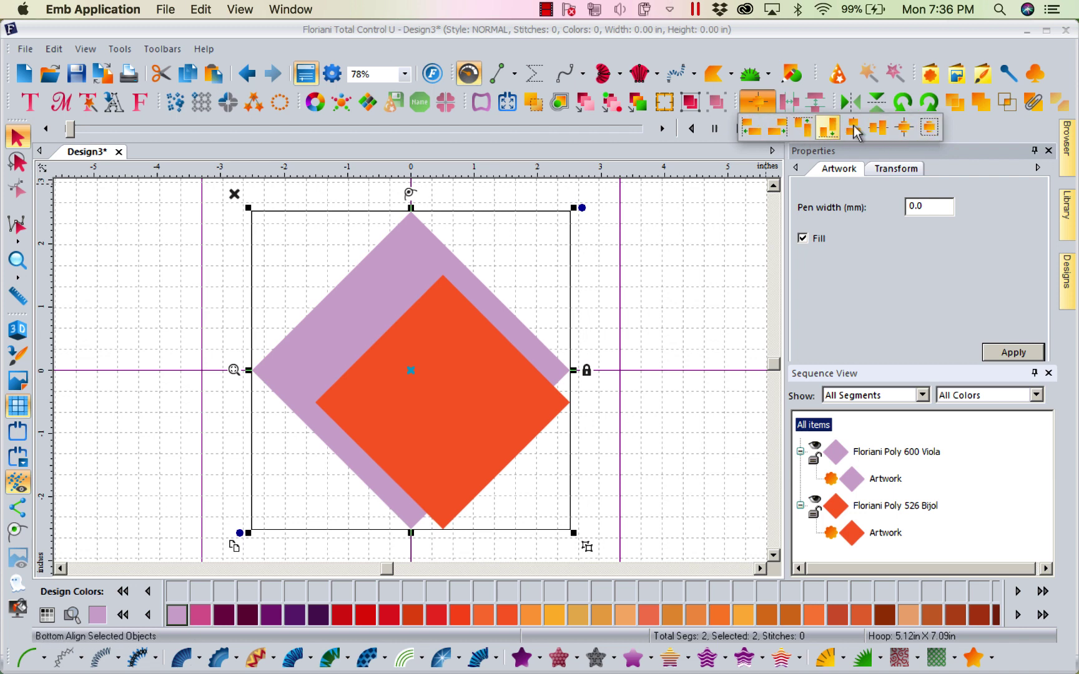
pyautogui.click(930, 130)
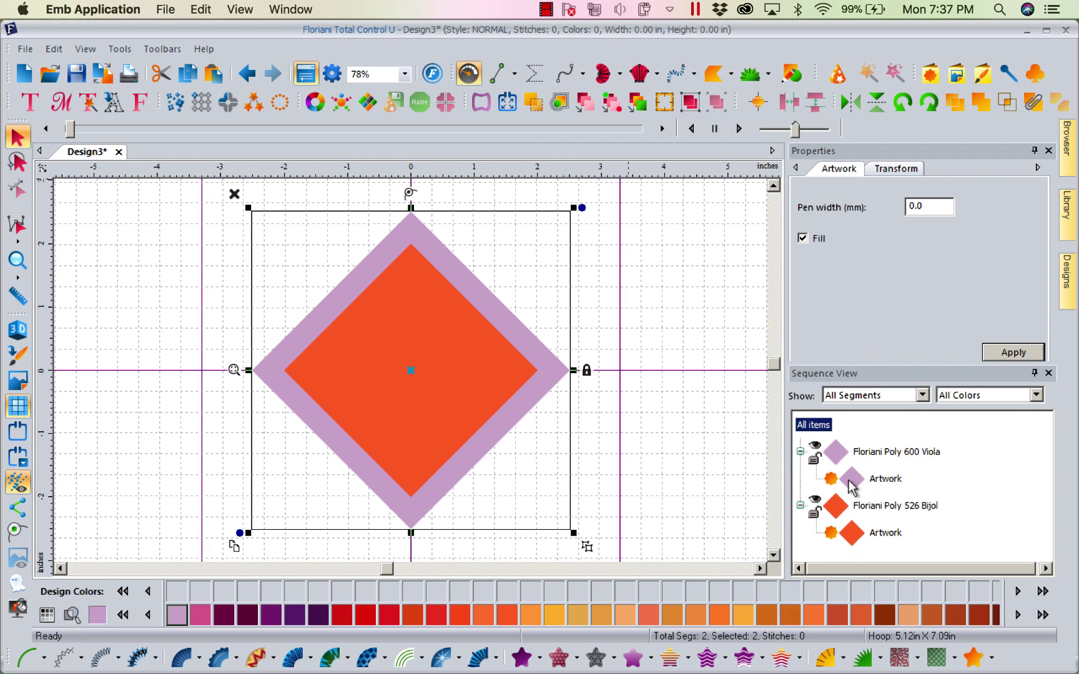
pyautogui.click(1034, 105)
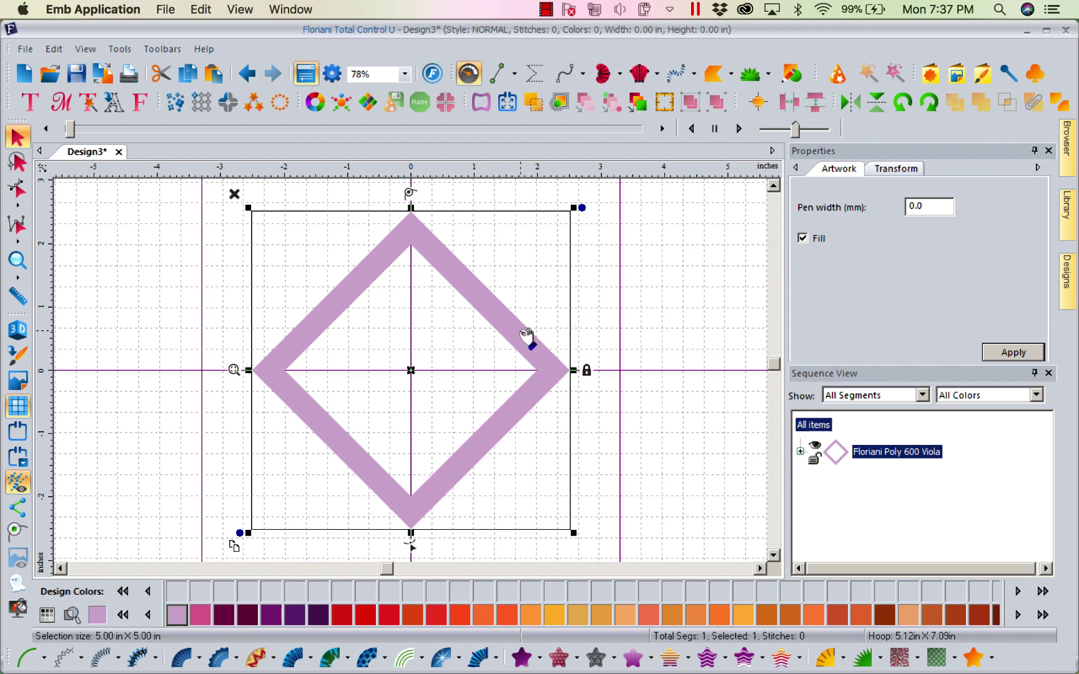
# Convert the diamond frame artwork to a Motif Fill.
pyautogui.moveTo(379, 568)
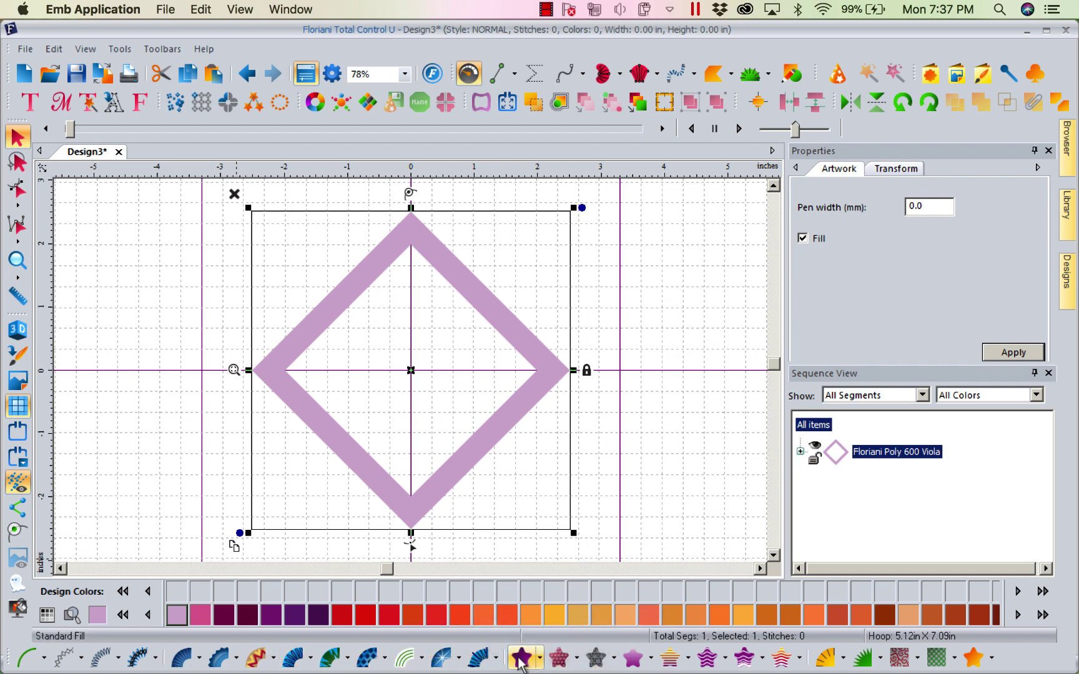
pyautogui.click(596, 660)
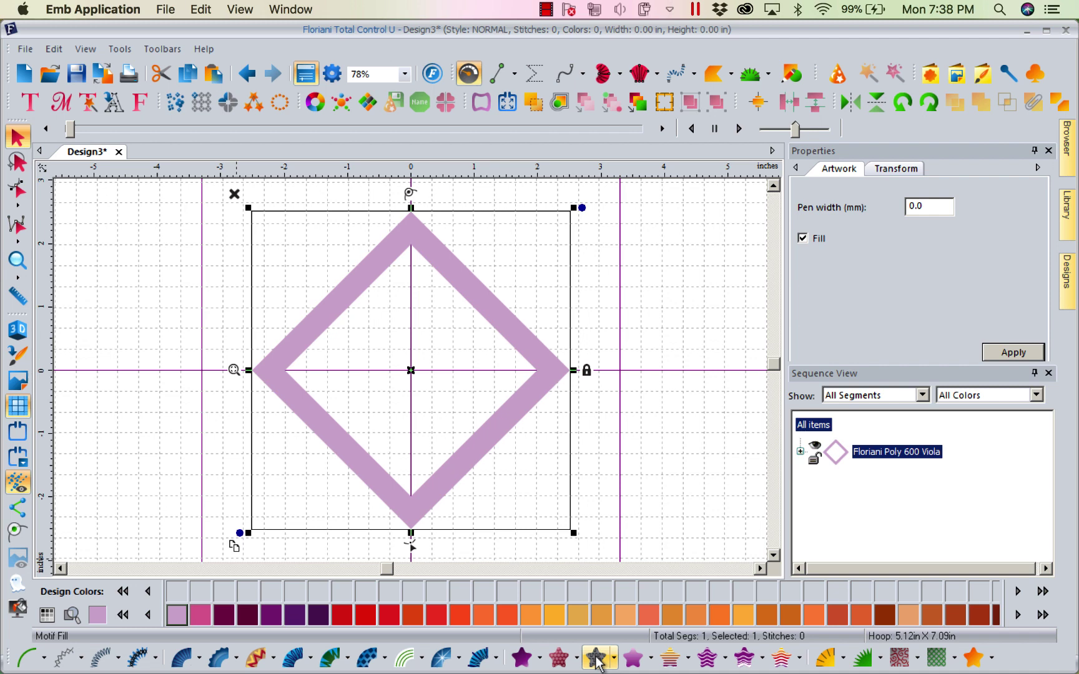
pyautogui.click(596, 658)
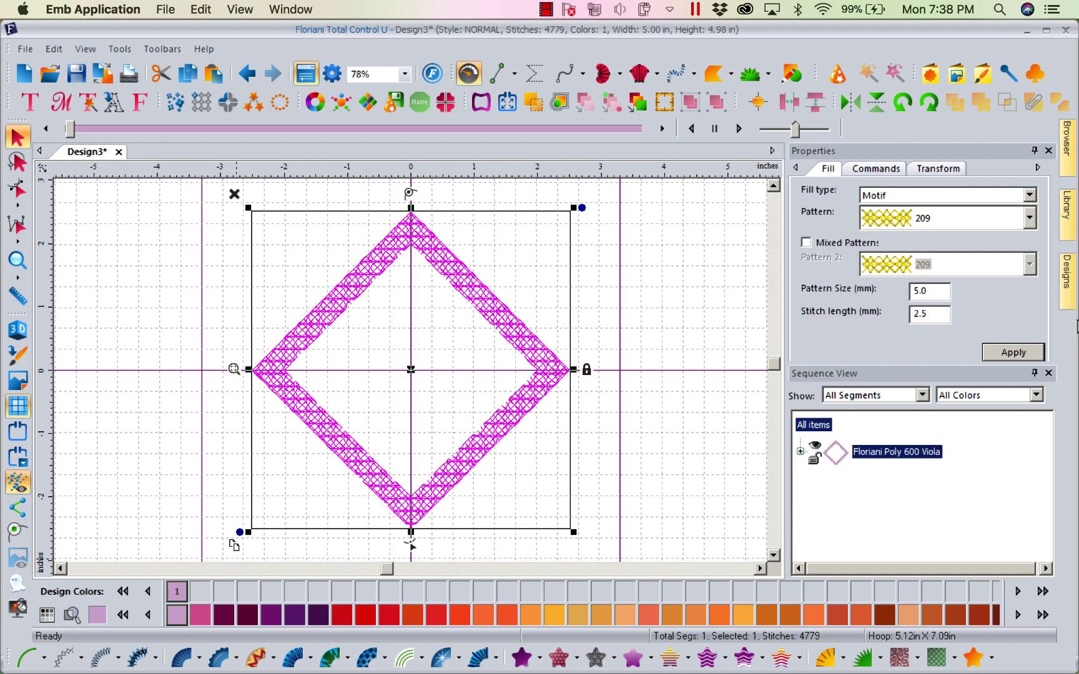
# Change the frame's motif fill to pattern 208 with a pattern size of 6 mm.
pyautogui.click(1030, 214)
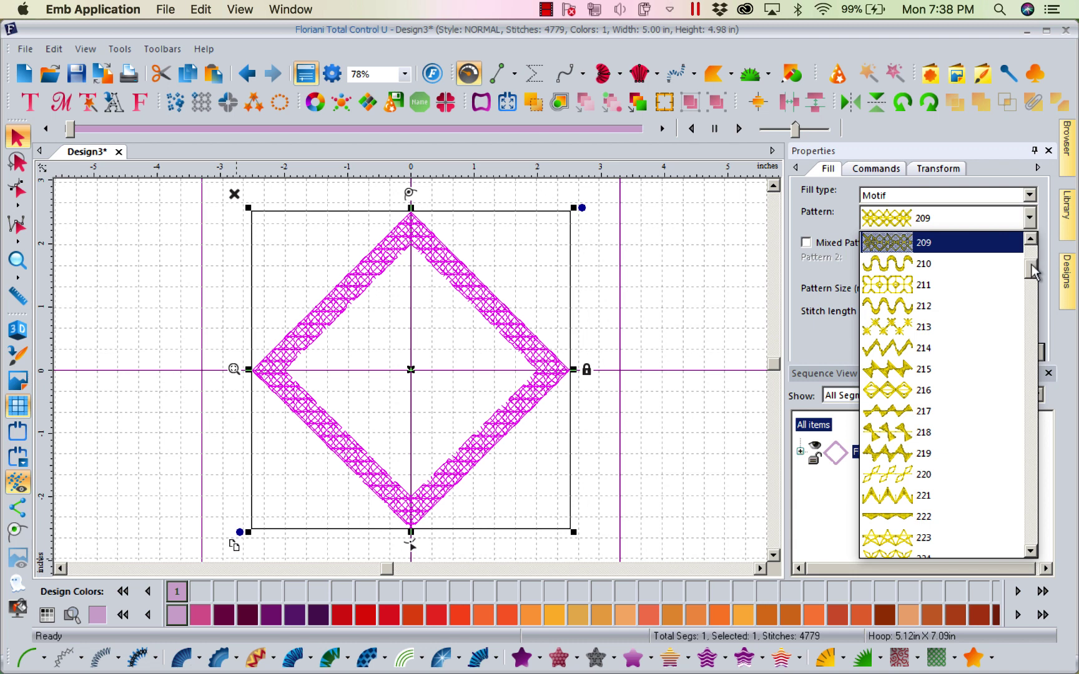
pyautogui.moveTo(1032, 265); pyautogui.dragTo(1032, 253)
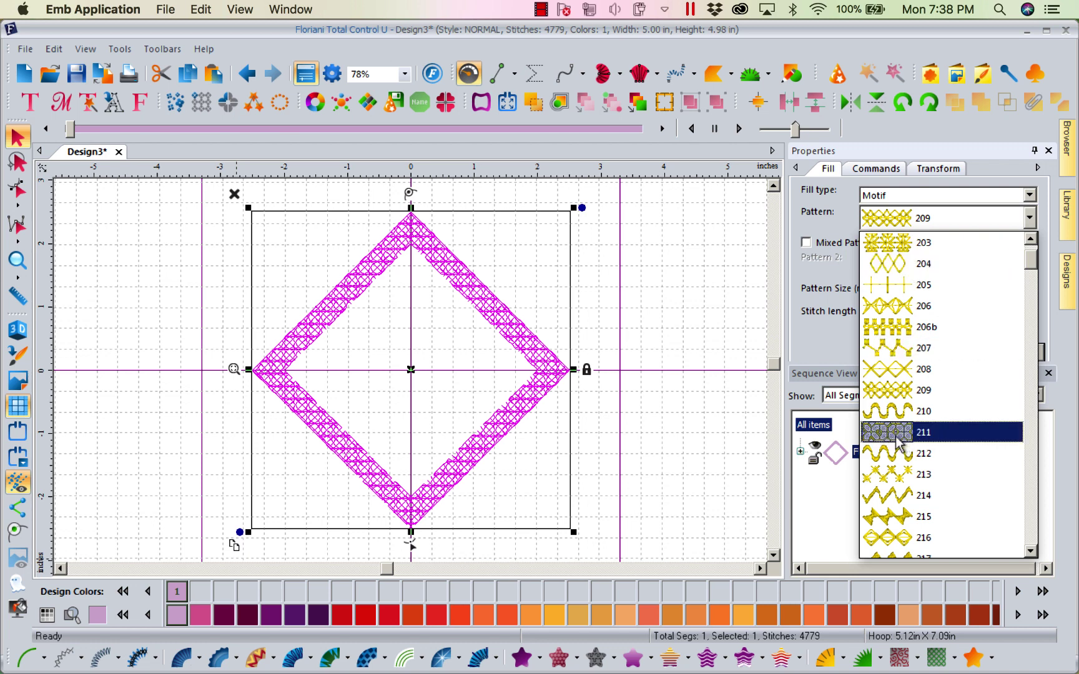
pyautogui.click(896, 371)
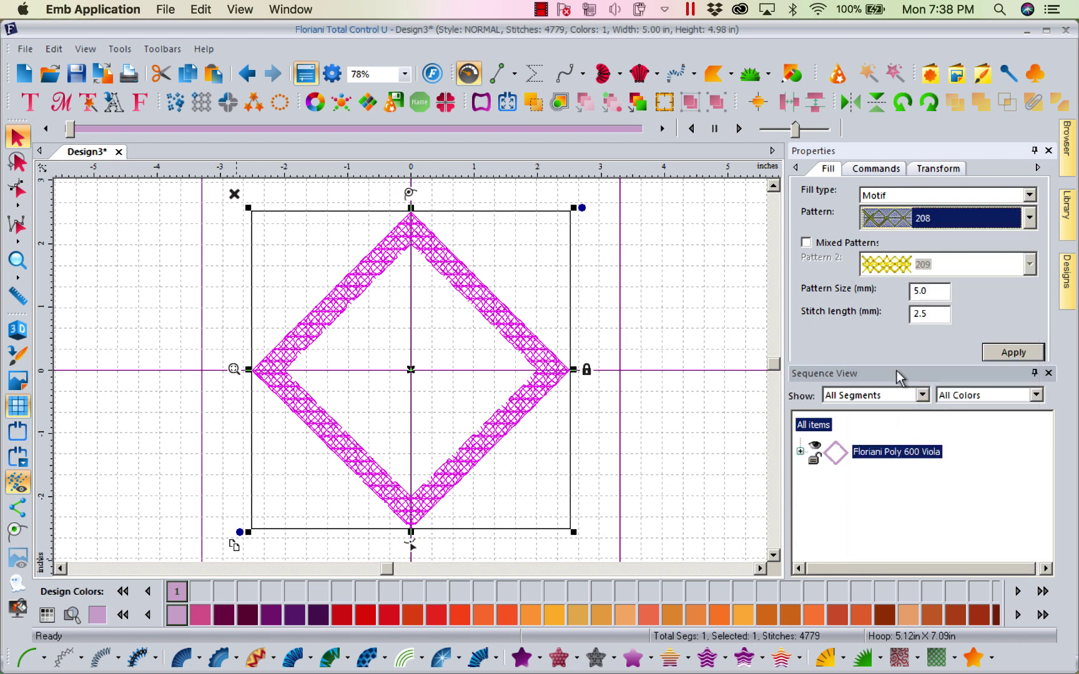
pyautogui.doubleClick(941, 292)
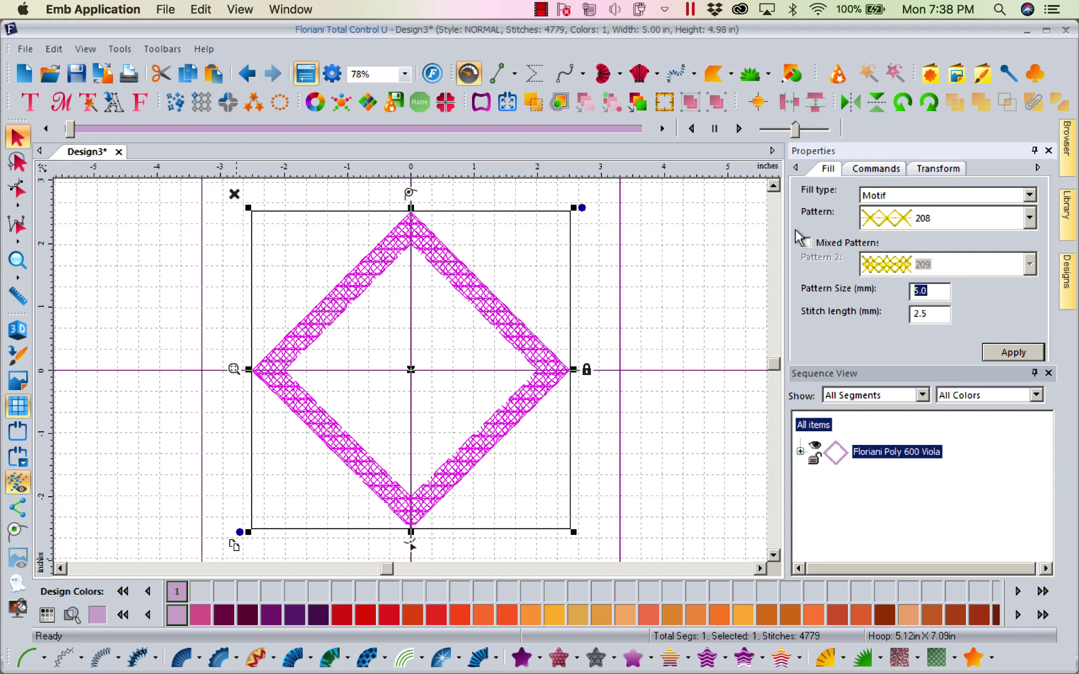
pyautogui.write('6')
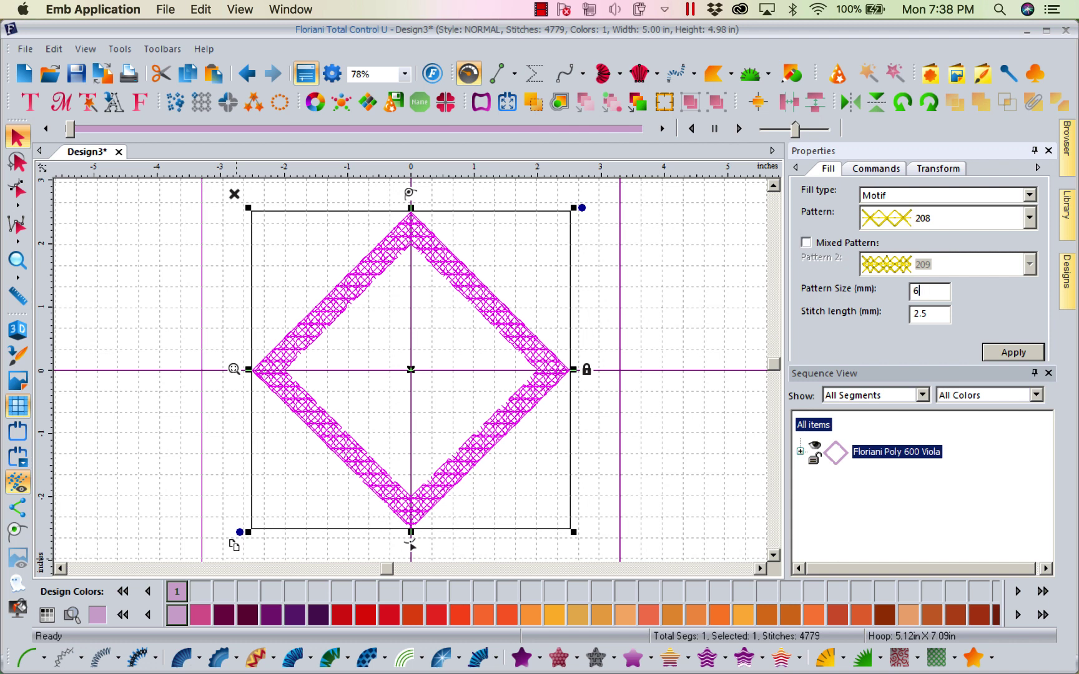
pyautogui.click(999, 355)
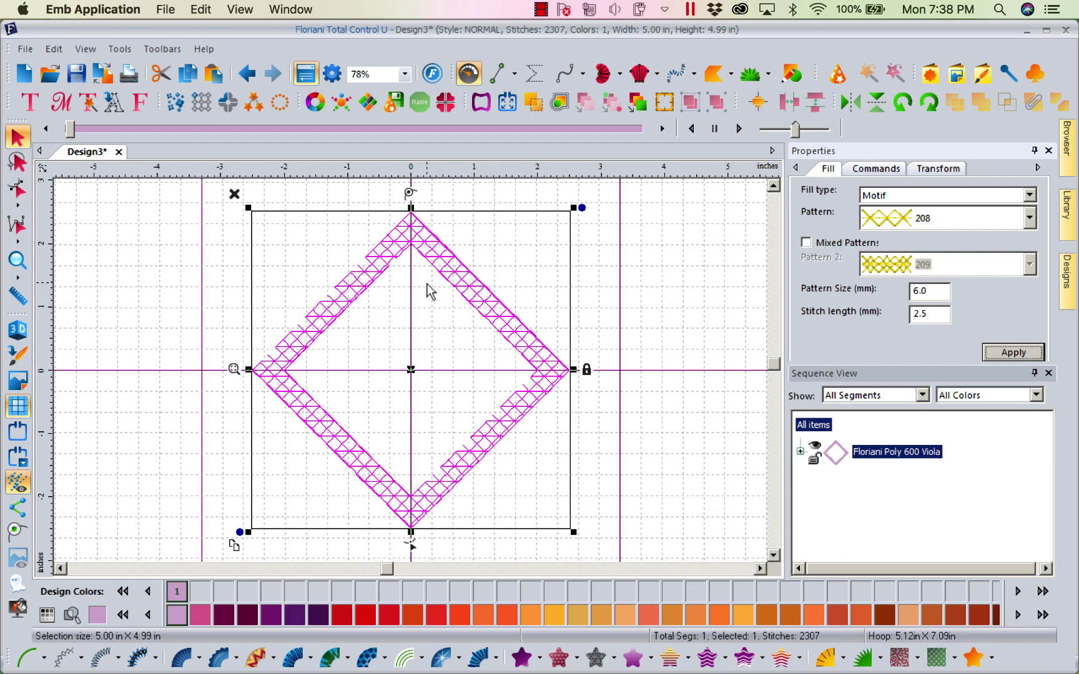
# Copy and paste the motif-filled frame in place, convert the copy to a Steil outline, and deselect it.
pyautogui.rightClick(400, 320)
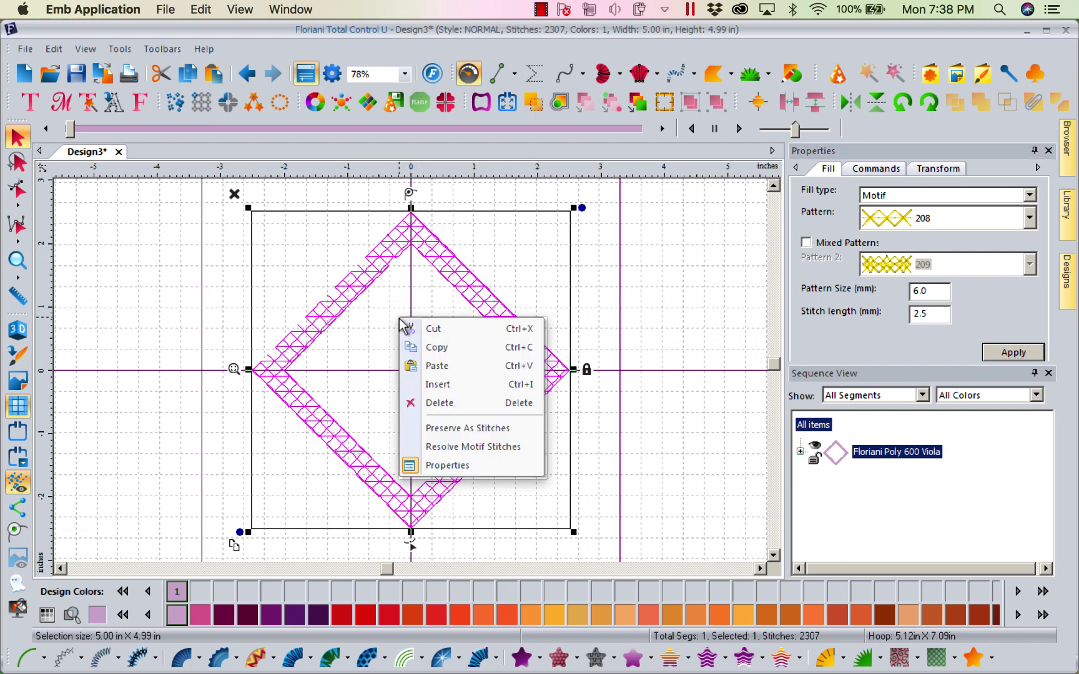
pyautogui.click(437, 348)
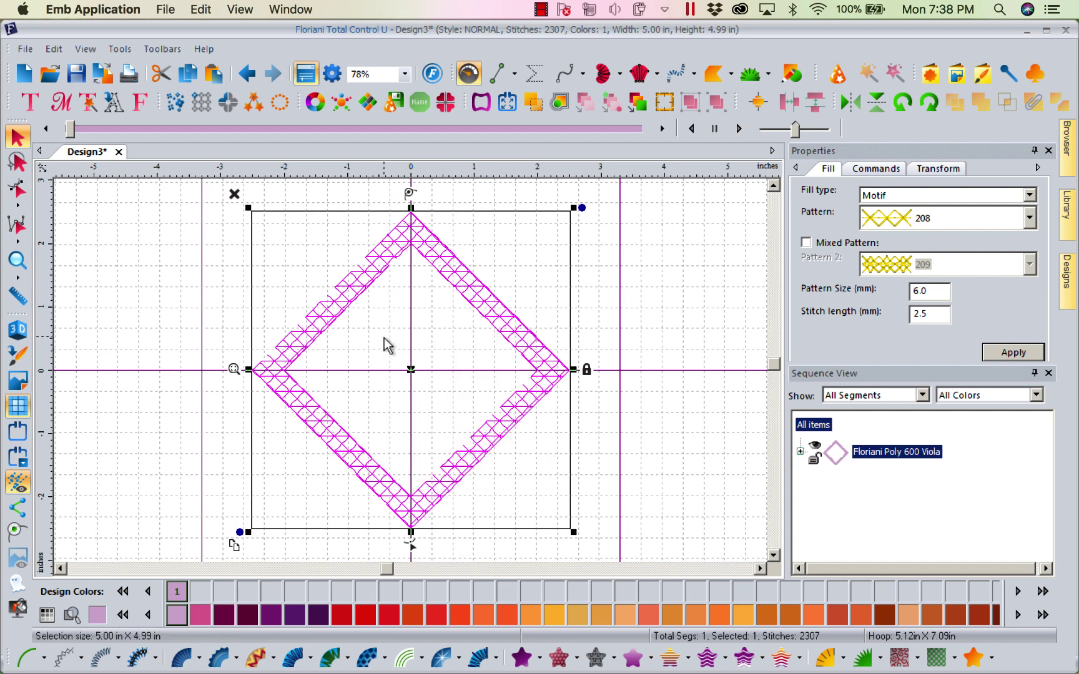
pyautogui.rightClick(385, 339)
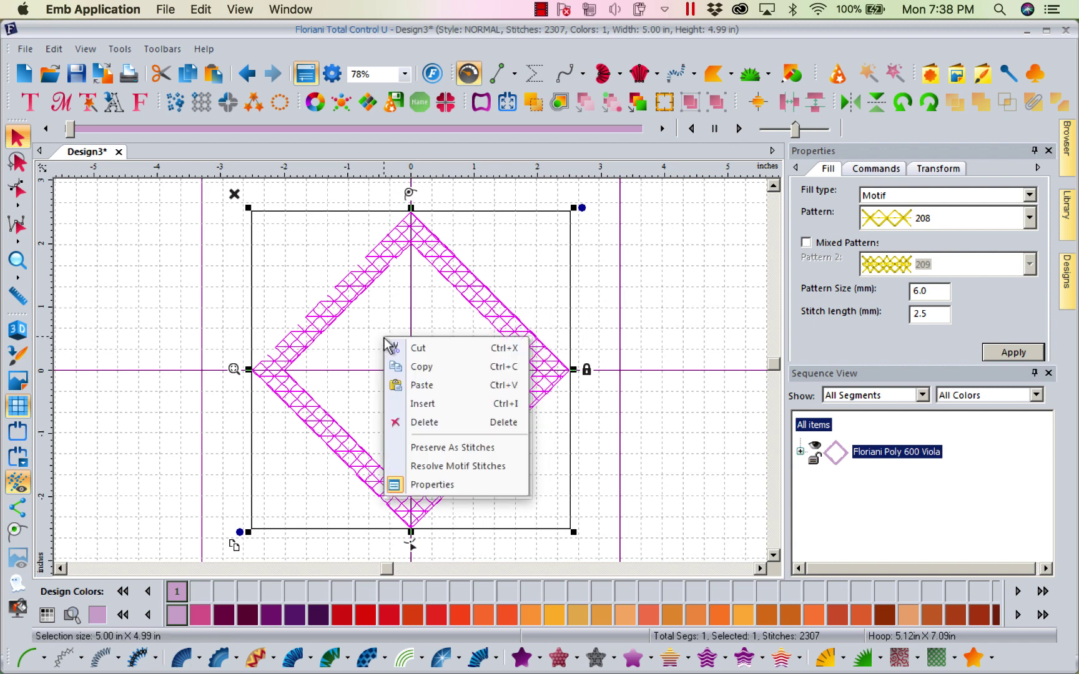
pyautogui.click(424, 389)
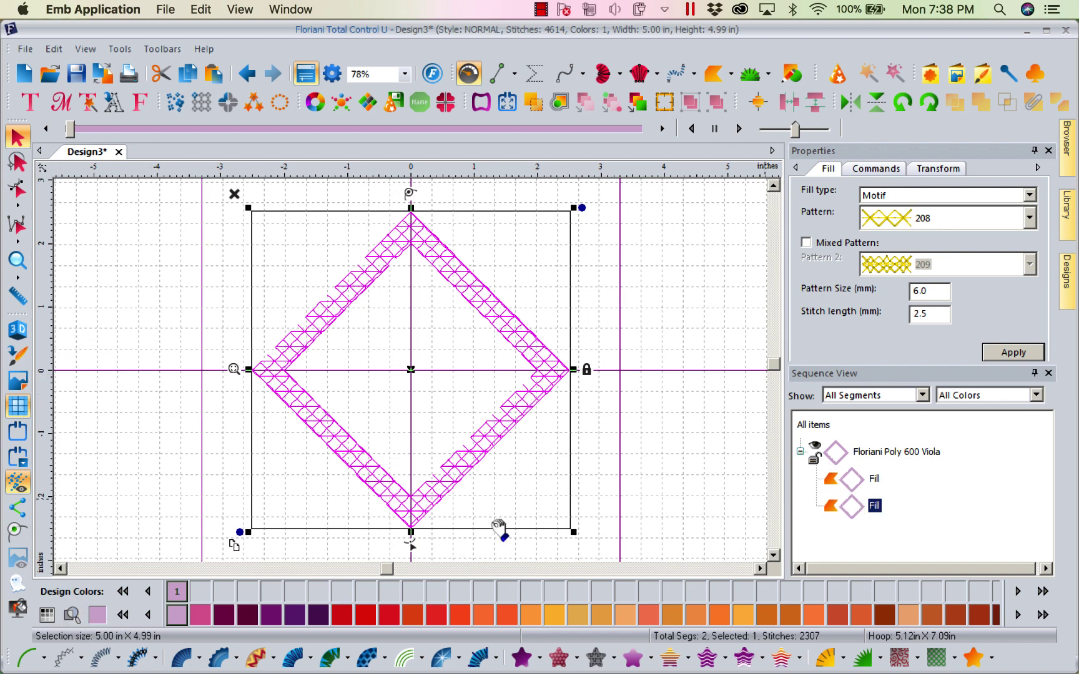
pyautogui.click(98, 658)
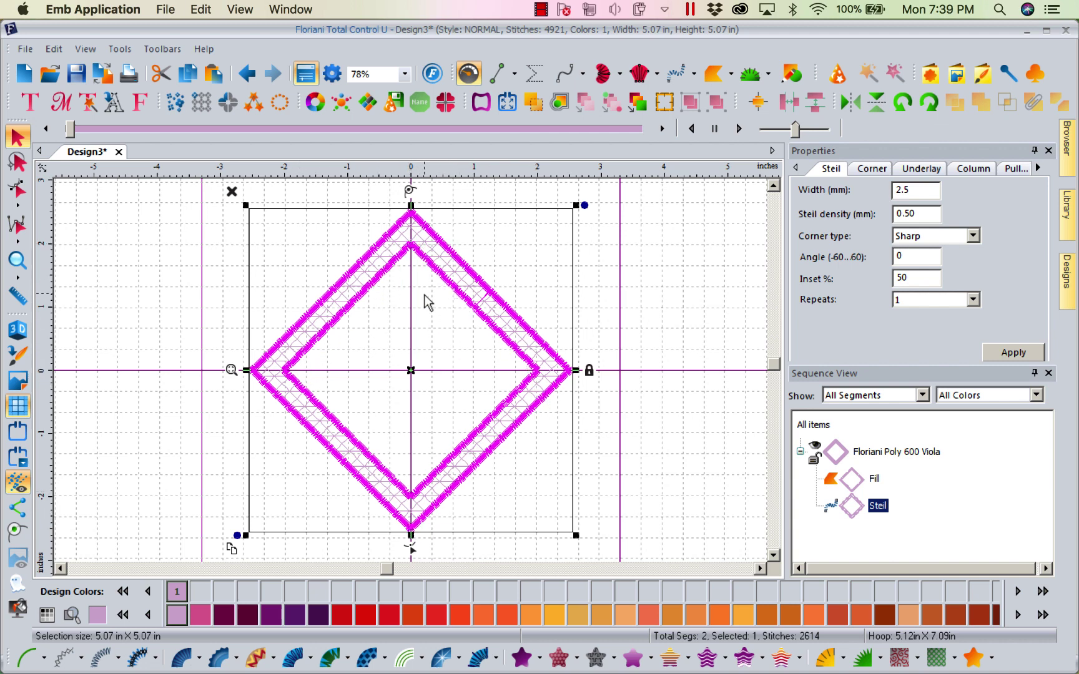
pyautogui.click(620, 301)
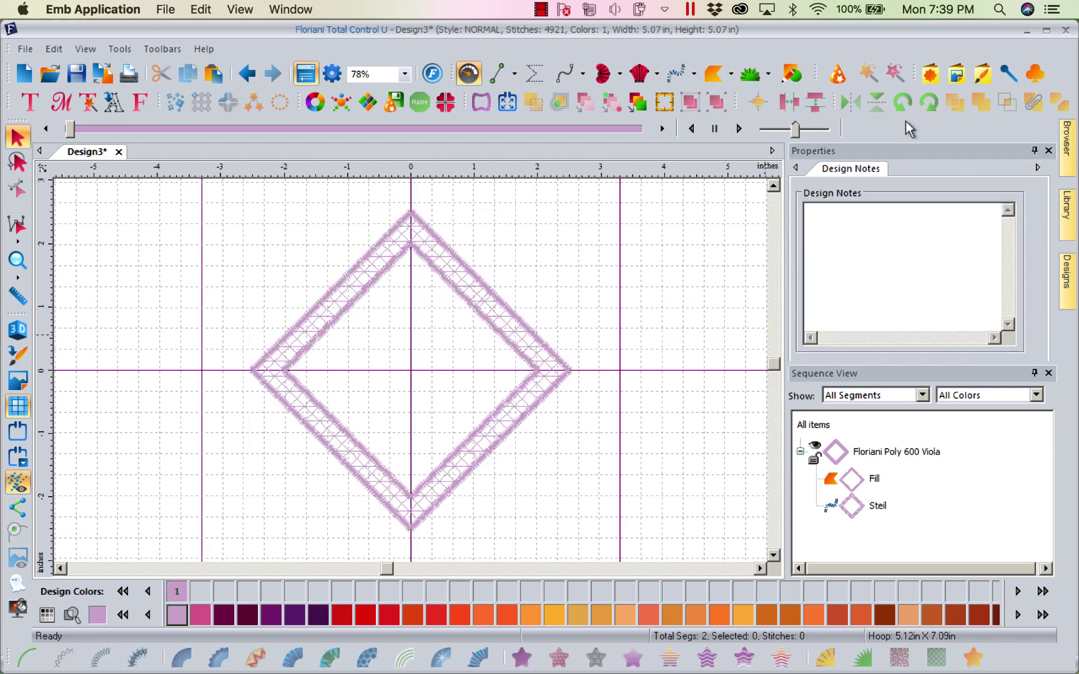
# Insert the Crown 002 custom shape, scale it down to about 2.66 × 1.31 in and move it inside the diamond frame.
pyautogui.click(924, 80)
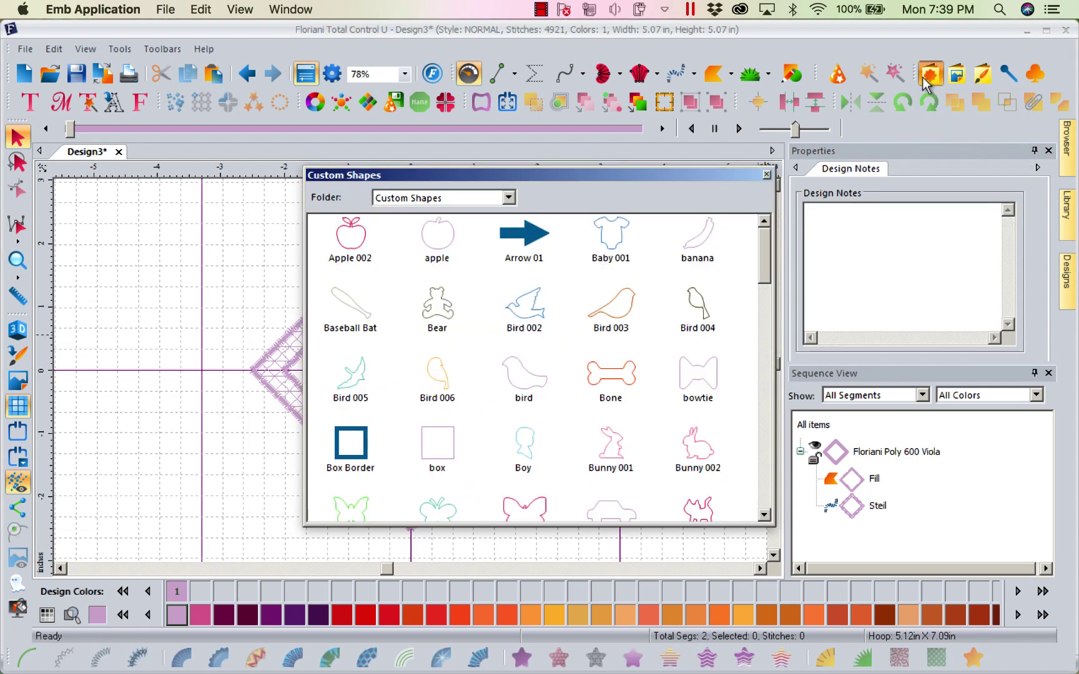
pyautogui.moveTo(764, 263); pyautogui.dragTo(764, 313)
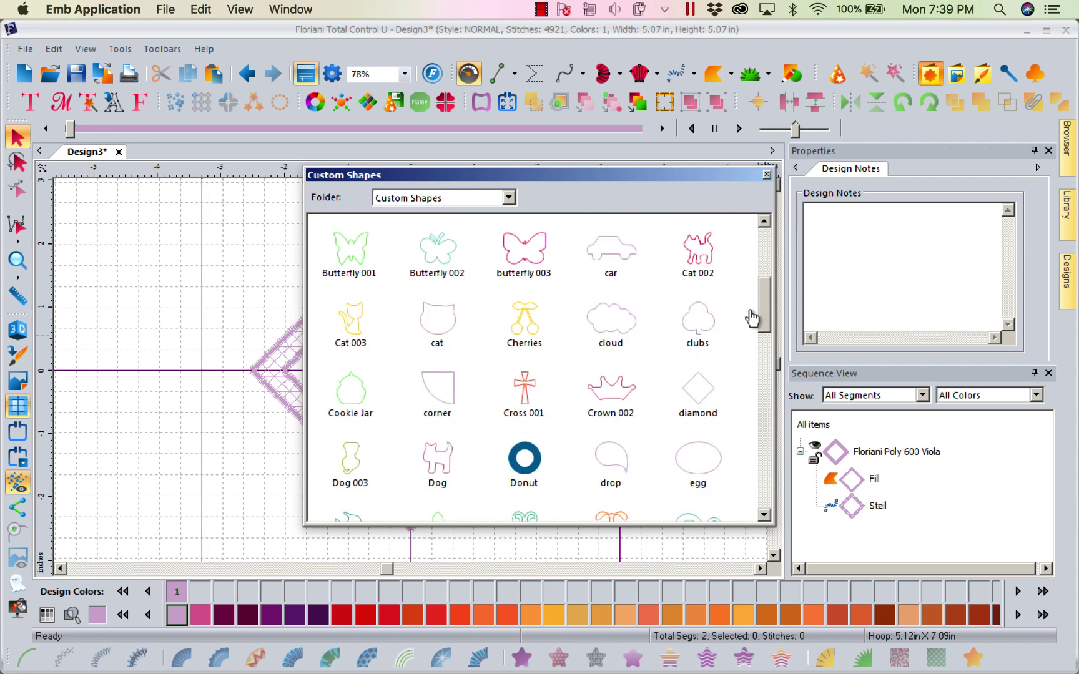
pyautogui.doubleClick(609, 400)
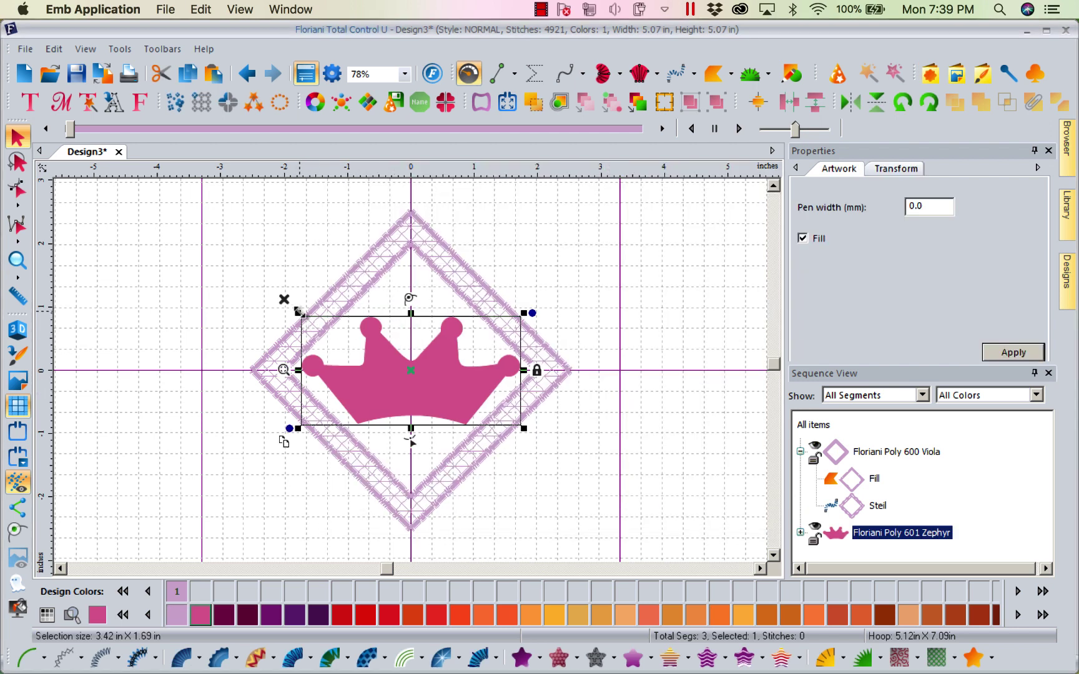
pyautogui.moveTo(298, 311); pyautogui.dragTo(346, 336)
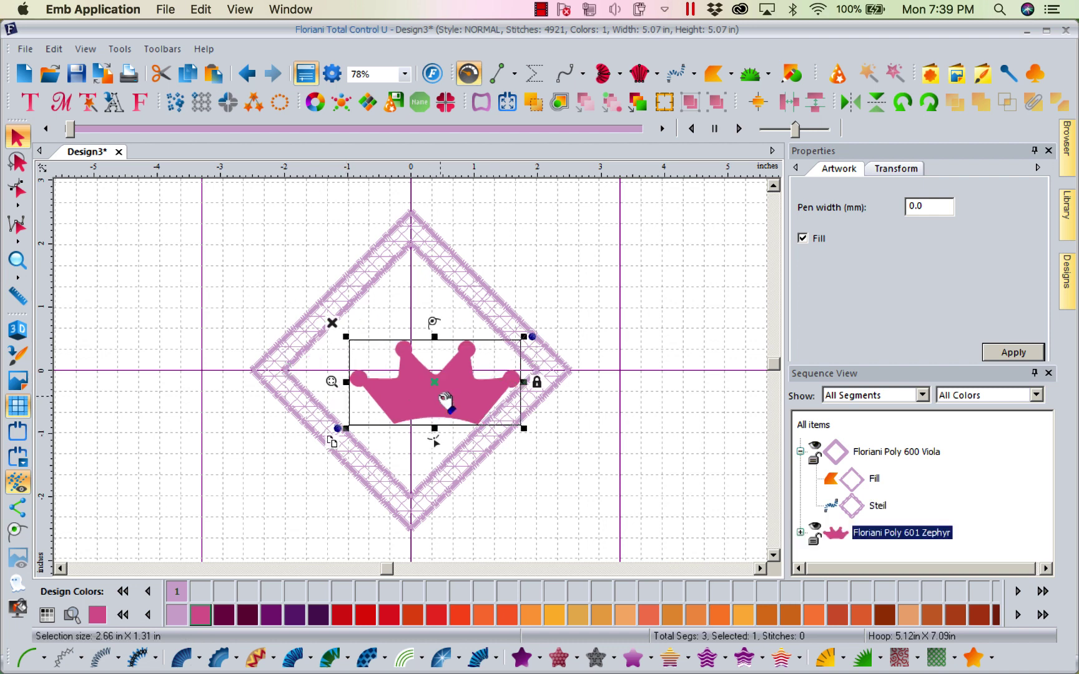
pyautogui.moveTo(440, 387); pyautogui.dragTo(403, 378)
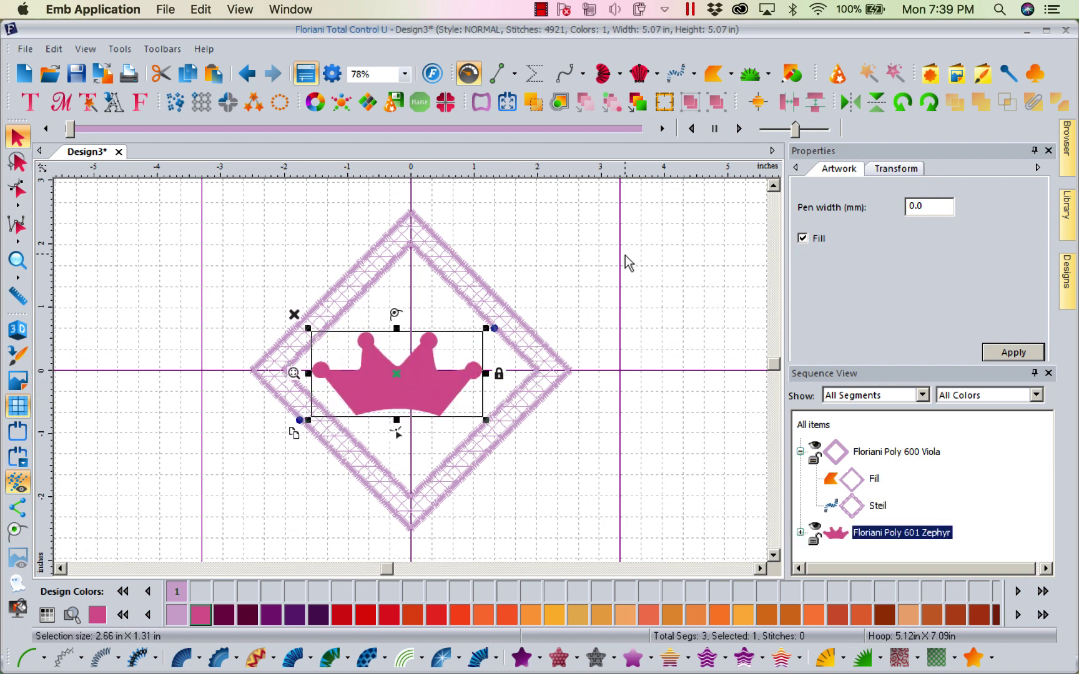
# Nudge the crown rightward until it is centered horizontally on the vertical axis, and deselect it.
pyautogui.press('Right')
pyautogui.press('Right')
pyautogui.press('Right')
pyautogui.press('Right')
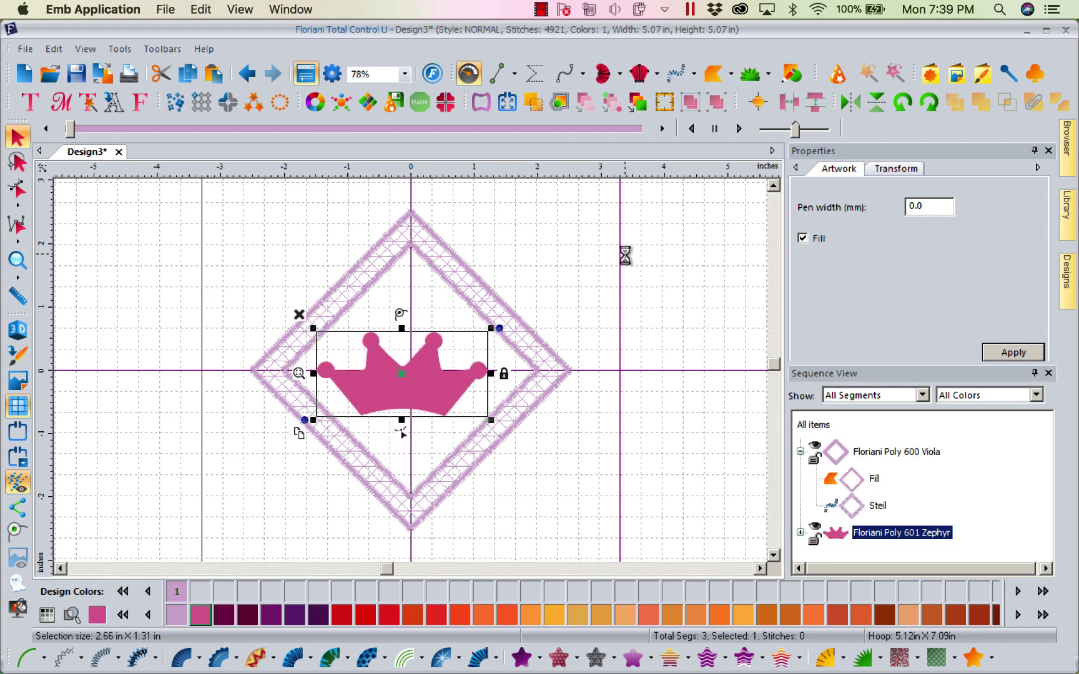
pyautogui.press('Right')
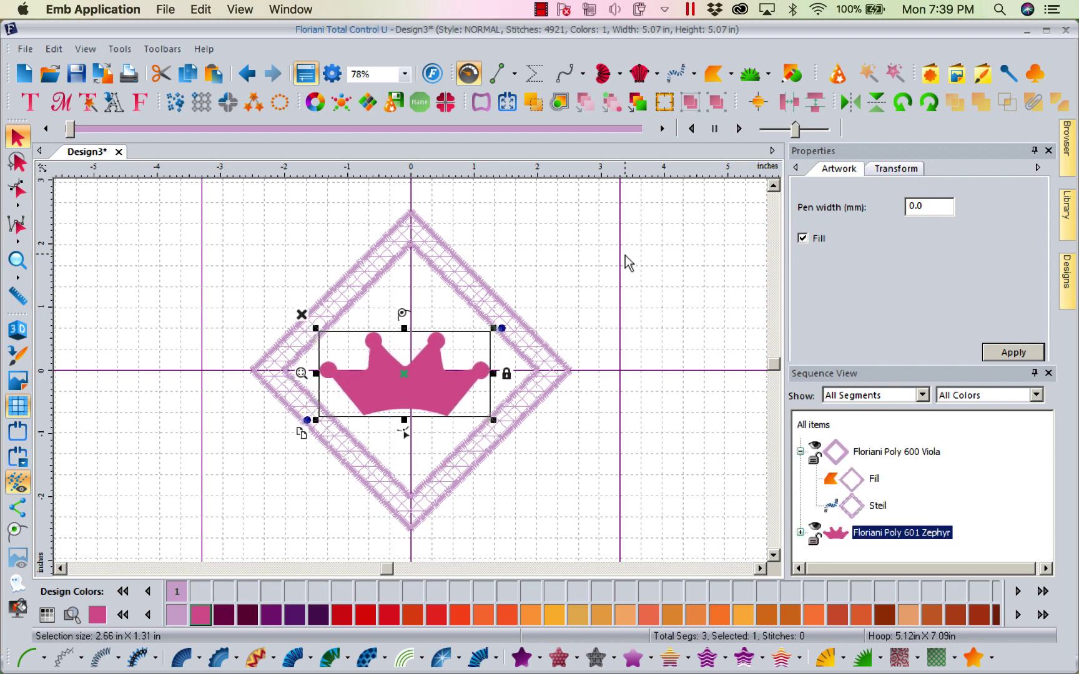
pyautogui.press('Right')
pyautogui.press('Right')
pyautogui.press('Right')
pyautogui.press('Right')
pyautogui.press('Right')
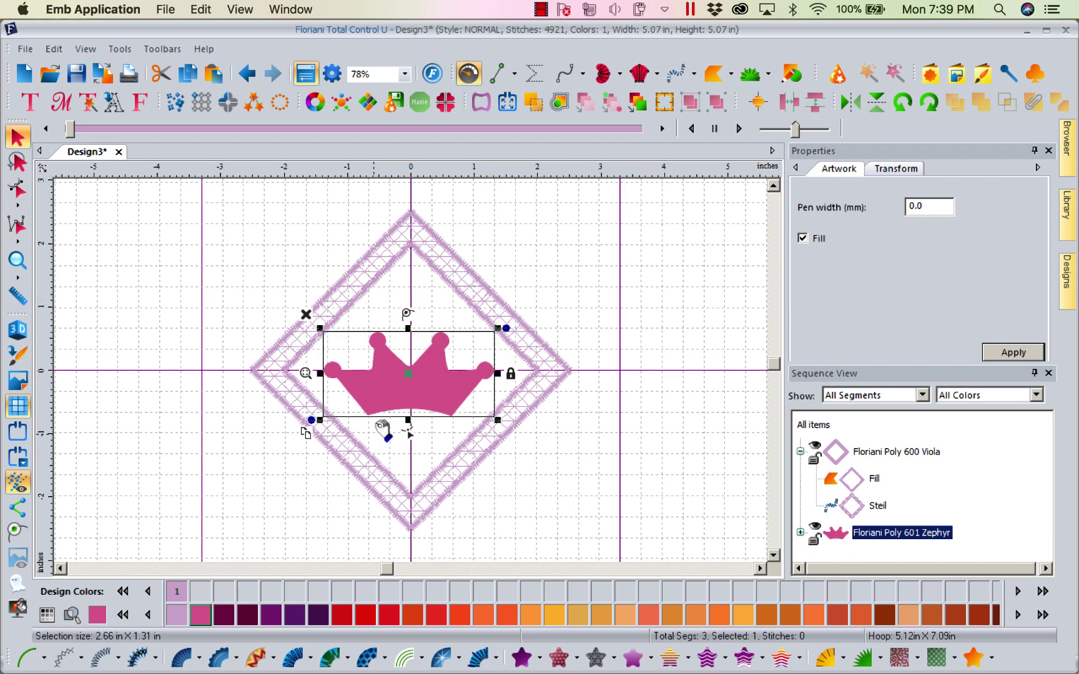
pyautogui.click(635, 251)
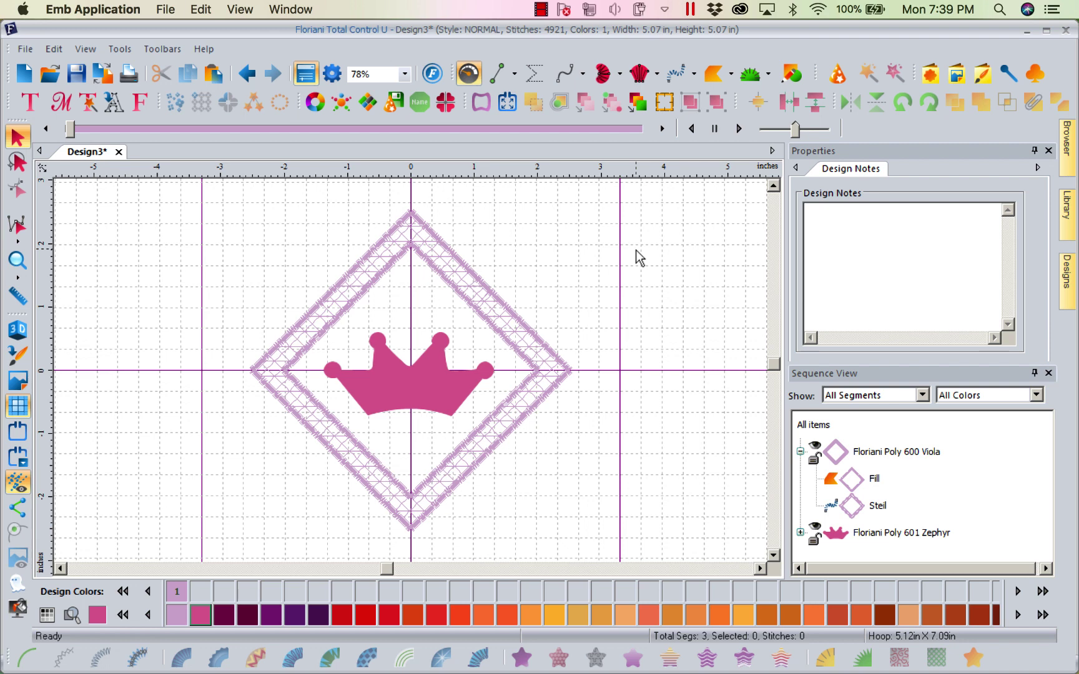
# Nudge the crown slightly upward inside the diamond frame and deselect it.
pyautogui.click(441, 383)
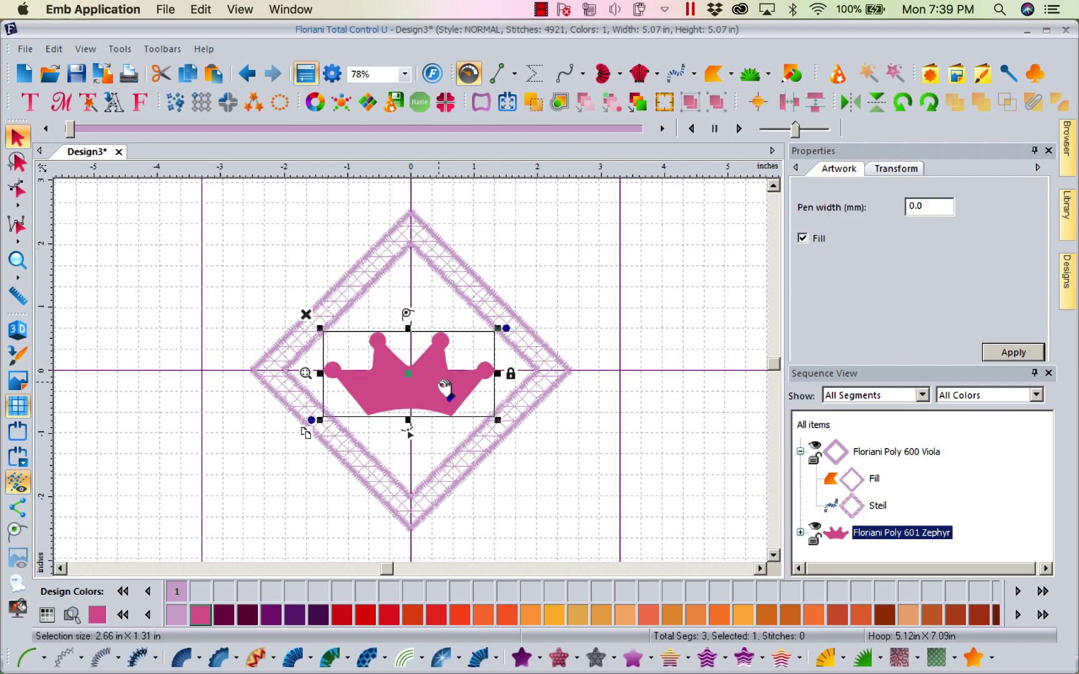
pyautogui.press('Up')
pyautogui.press('Up')
pyautogui.press('Up')
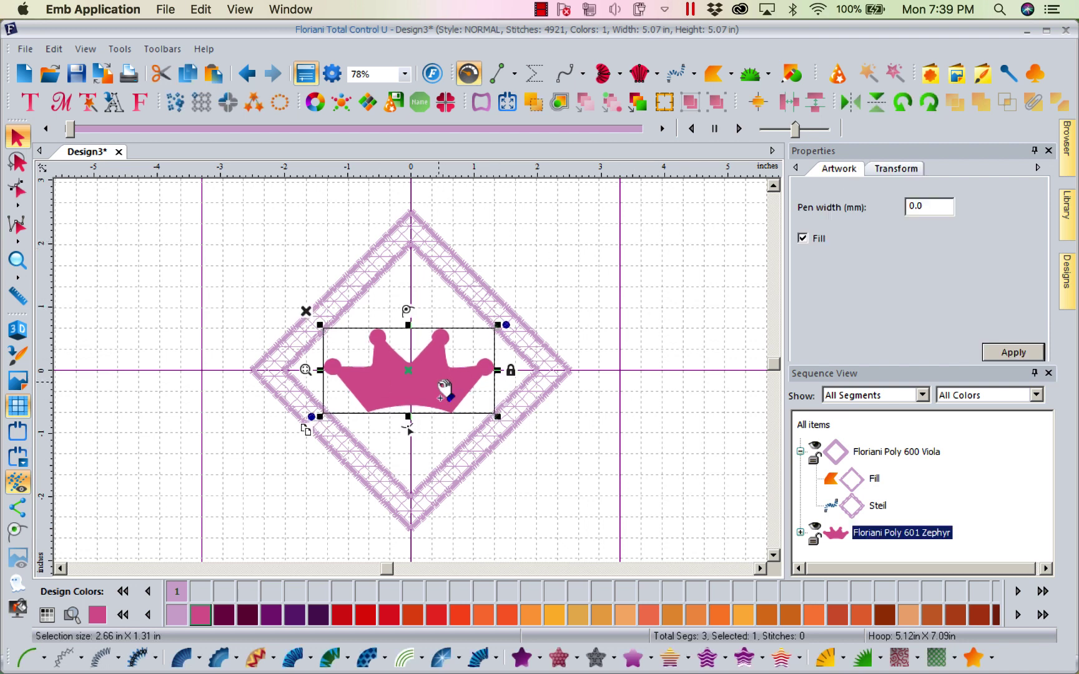
pyautogui.press('Up')
pyautogui.press('Up')
pyautogui.press('Up')
pyautogui.press('Up')
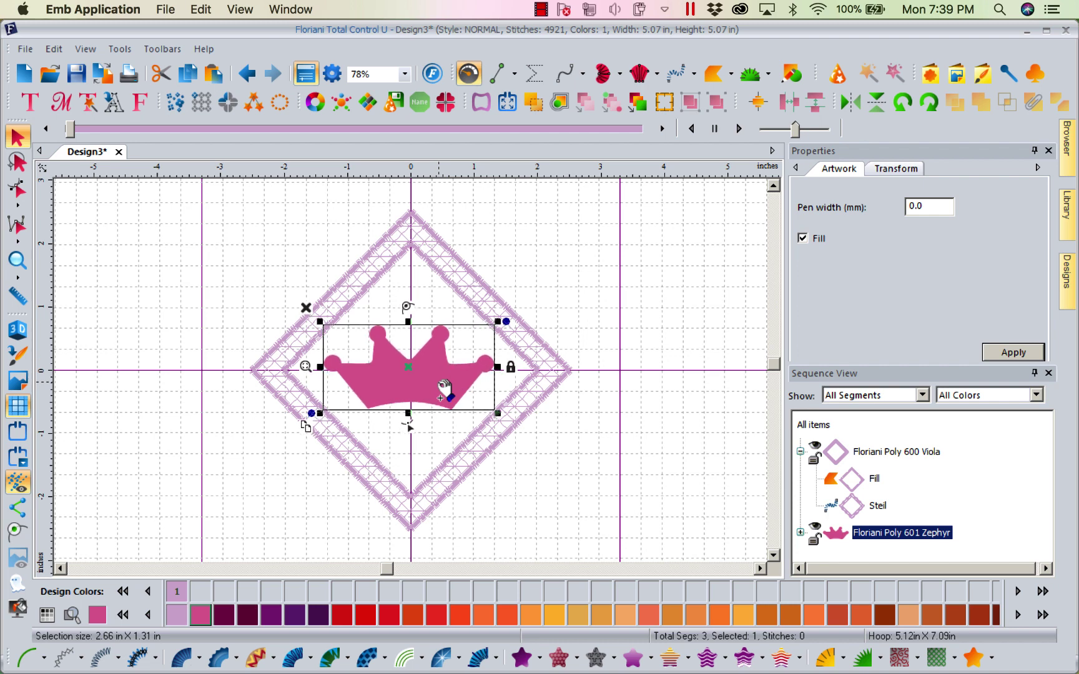
pyautogui.click(654, 280)
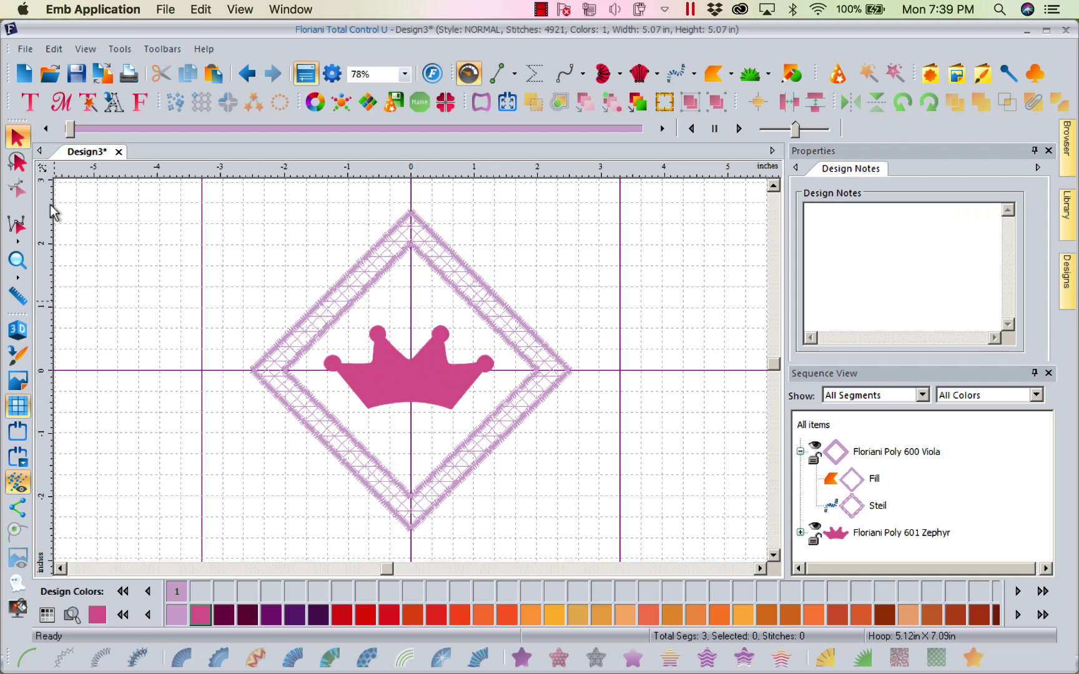
# Import the letter A as TTF artwork in Segoe Script and place it on the middle of the crown.
pyautogui.click(114, 105)
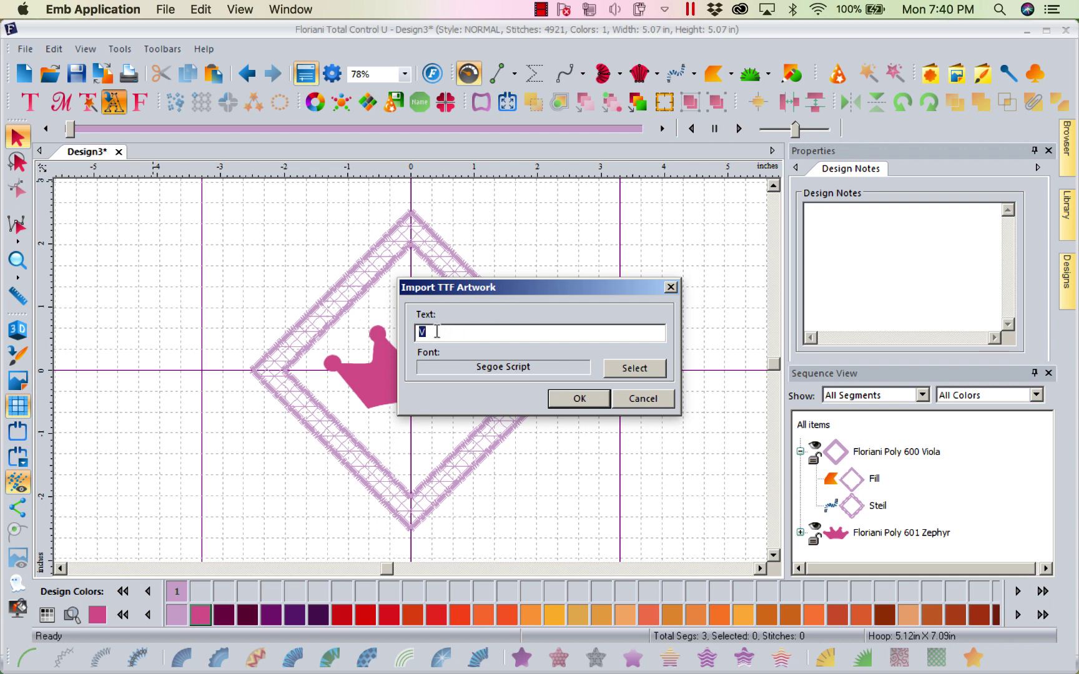
pyautogui.write('A')
pyautogui.click(580, 400)
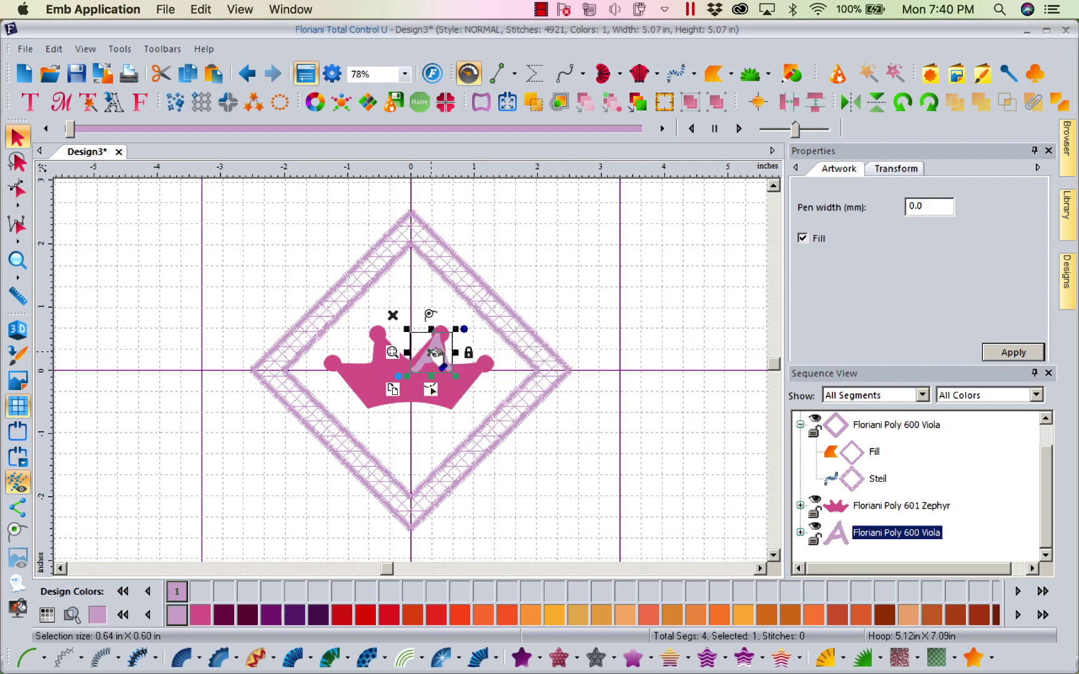
pyautogui.moveTo(437, 356); pyautogui.dragTo(406, 387)
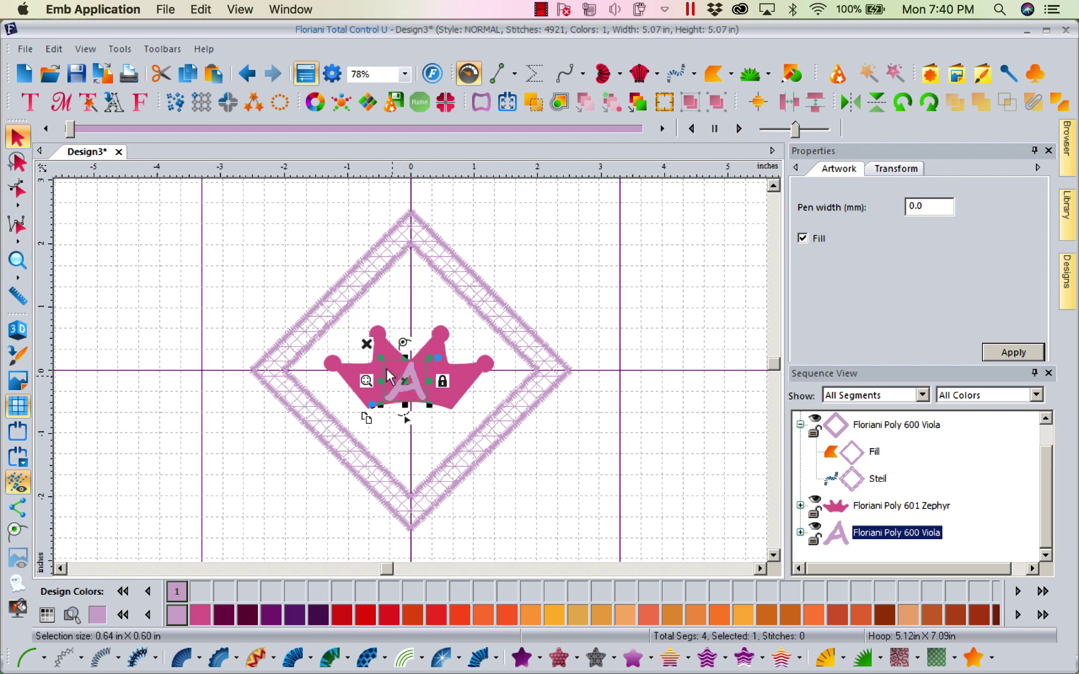
# Resize the crown to a height of 2.5 in while maintaining its aspect ratio.
pyautogui.click(489, 376)
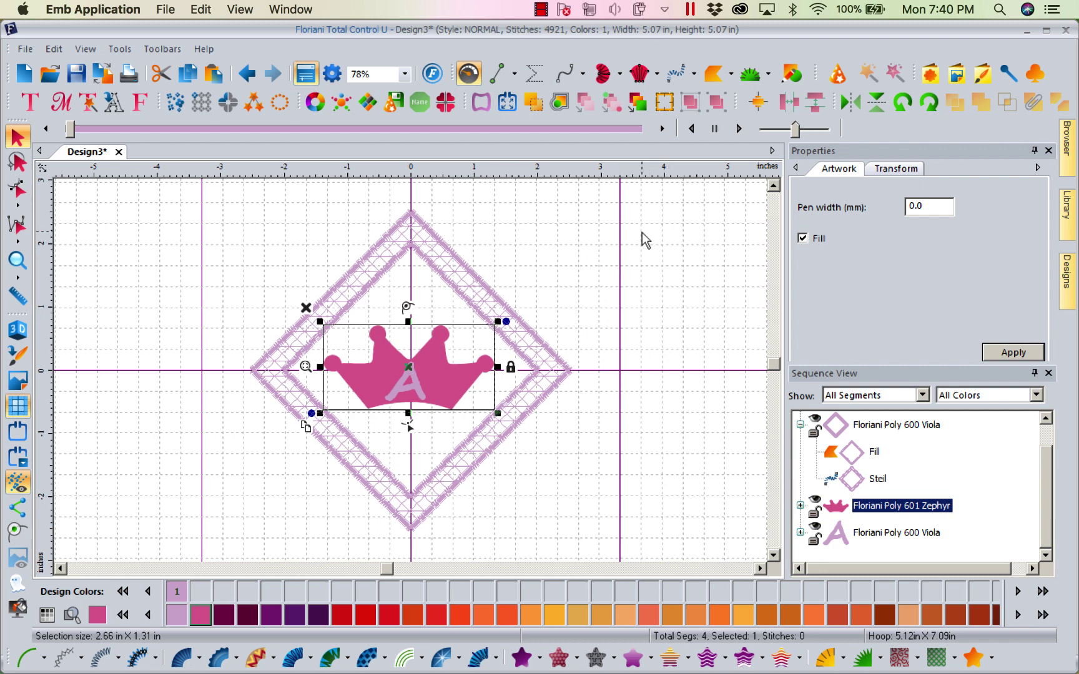
pyautogui.click(897, 171)
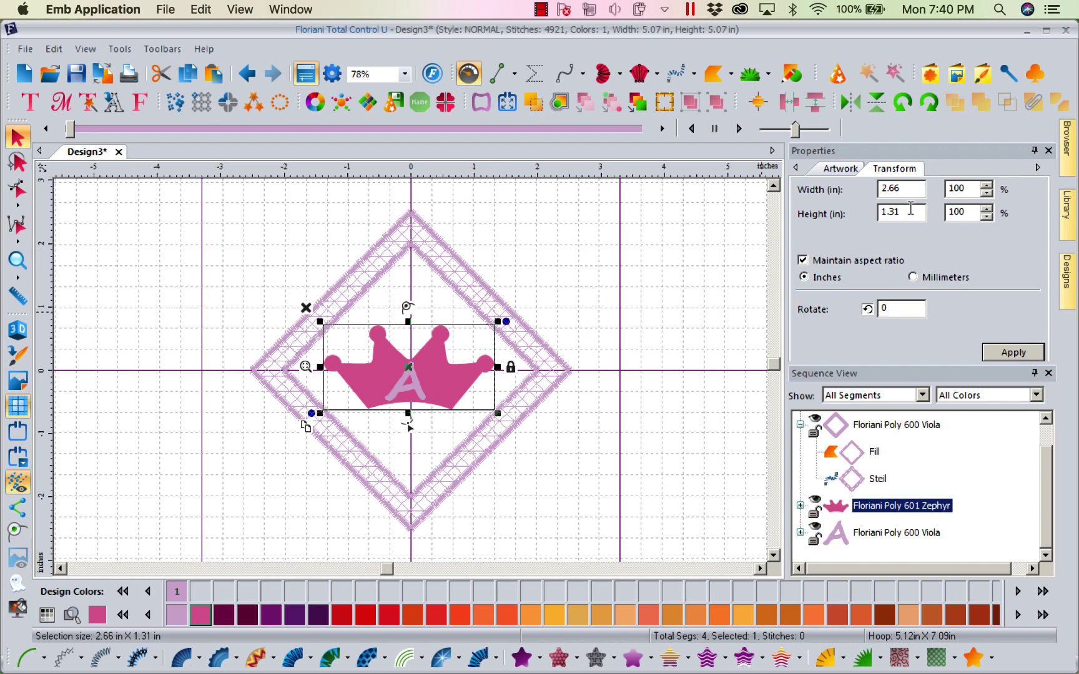
pyautogui.doubleClick(910, 189)
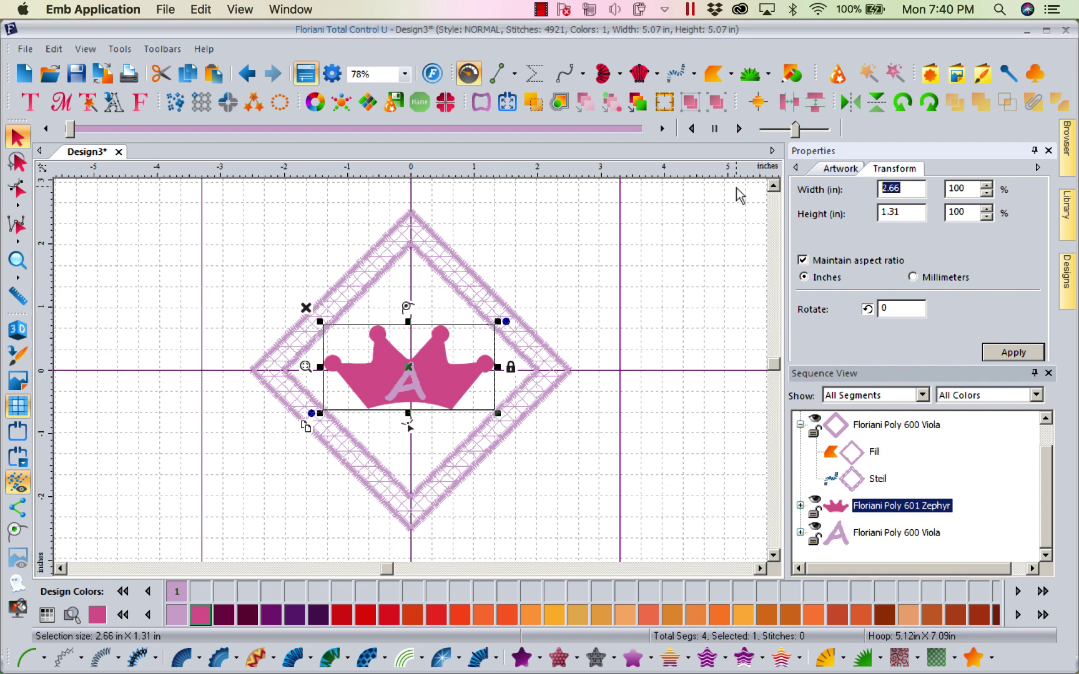
pyautogui.doubleClick(903, 212)
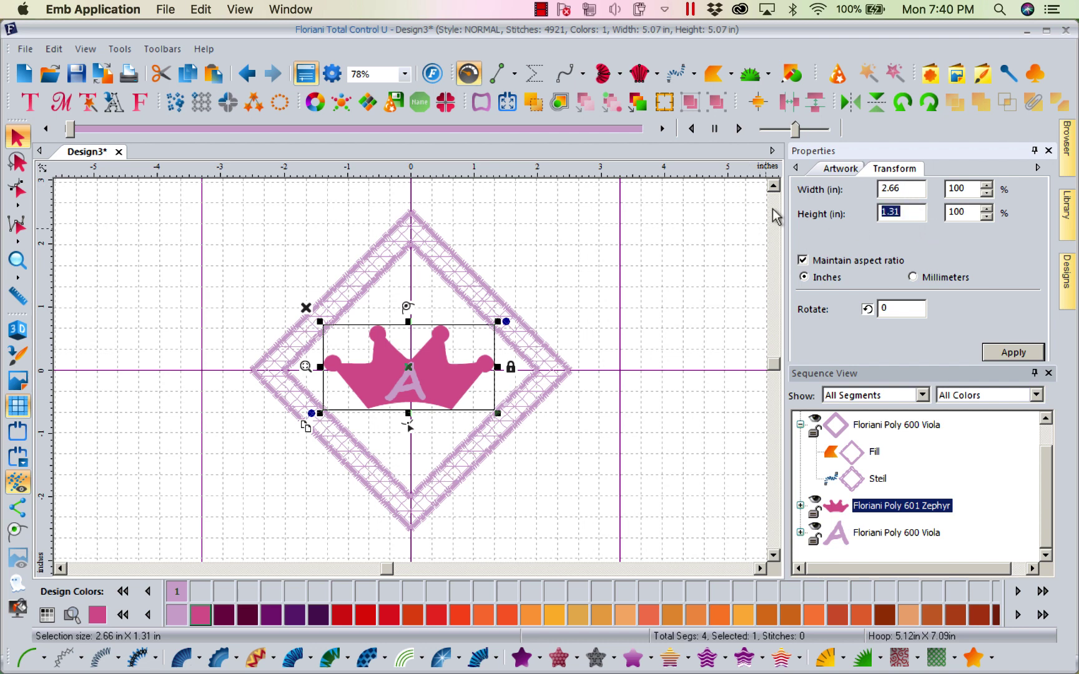
pyautogui.write('2')
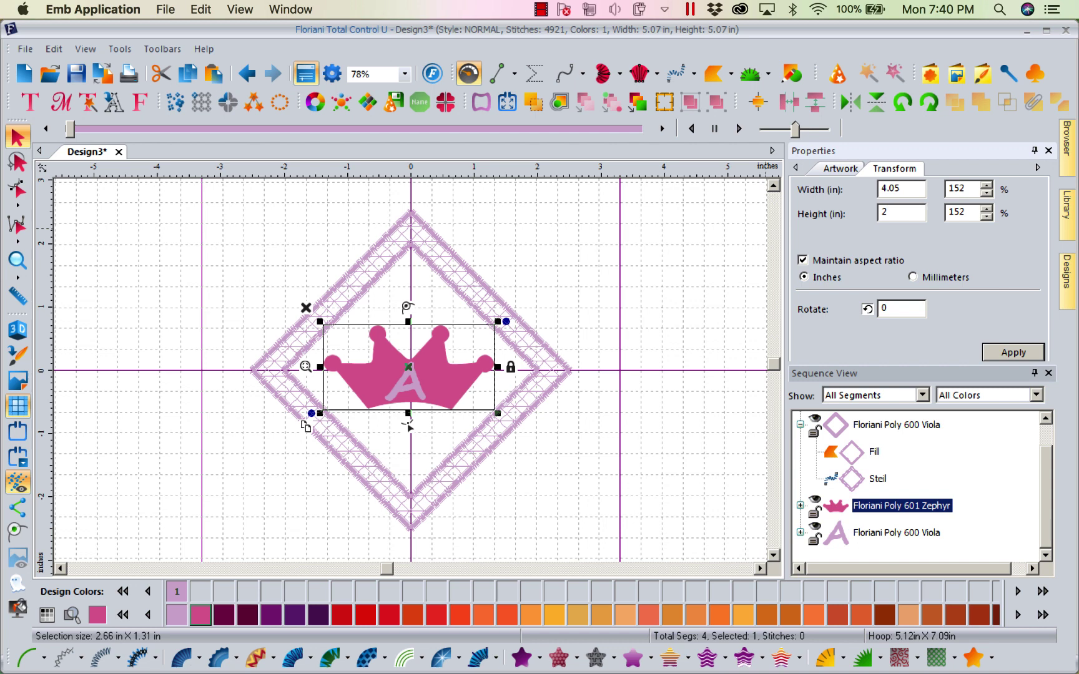
pyautogui.press('BackSpace')
pyautogui.write('2.5')
pyautogui.click(995, 353)
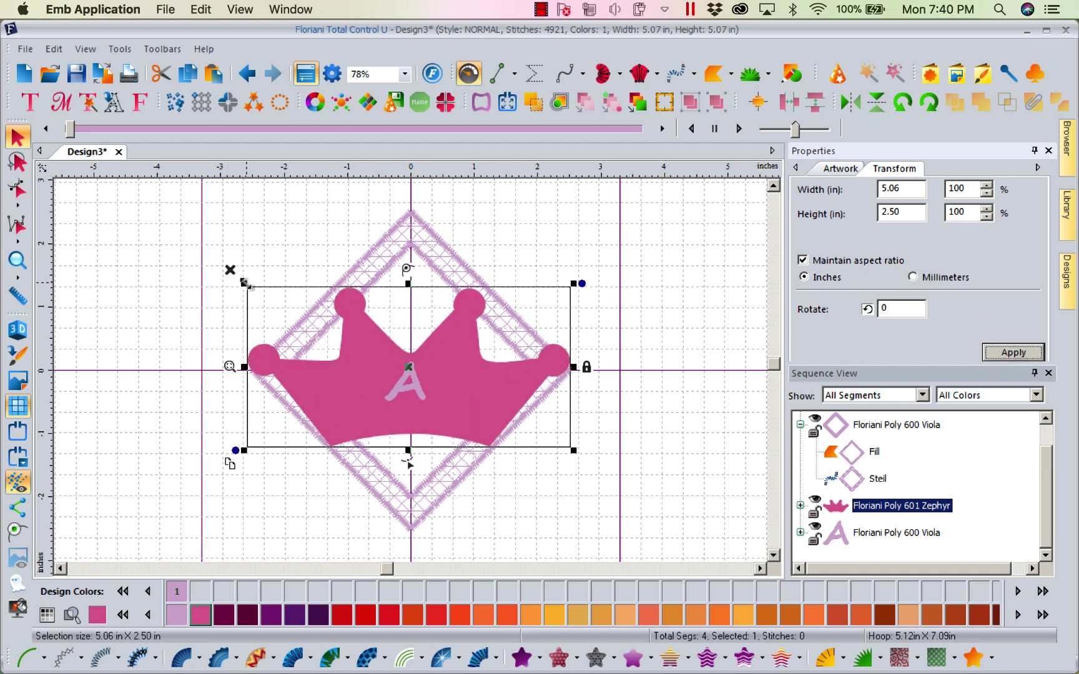
# Scale the crown down to about 3.10 × 1.53 in and center it within the diamond frame.
pyautogui.moveTo(244, 283); pyautogui.dragTo(369, 345)
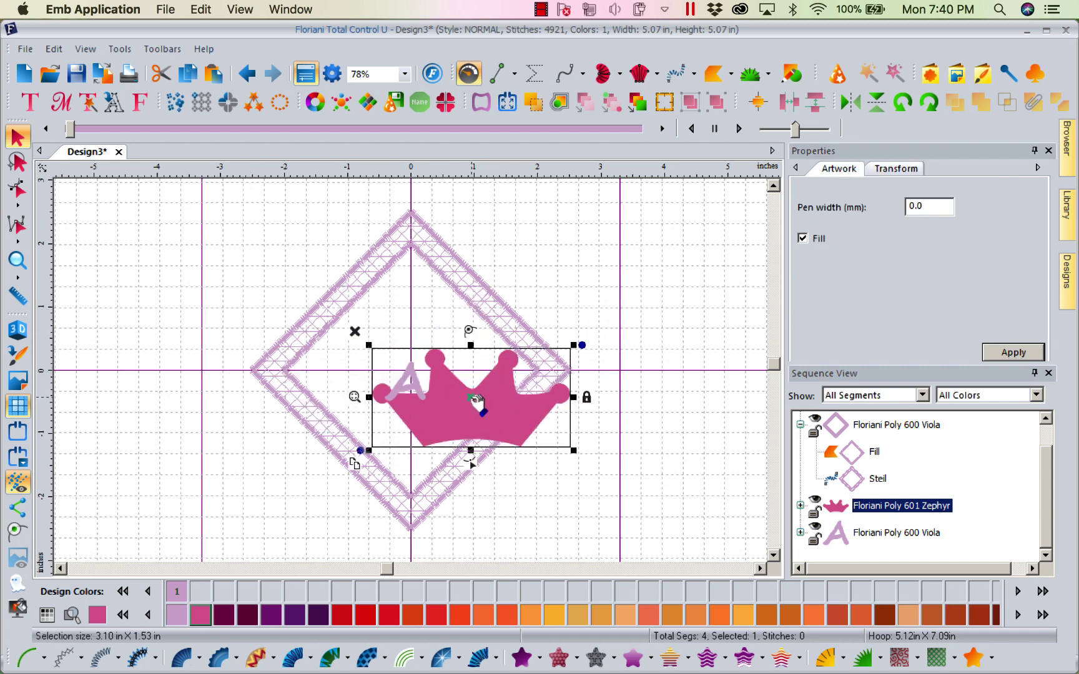
pyautogui.moveTo(483, 409); pyautogui.dragTo(417, 373)
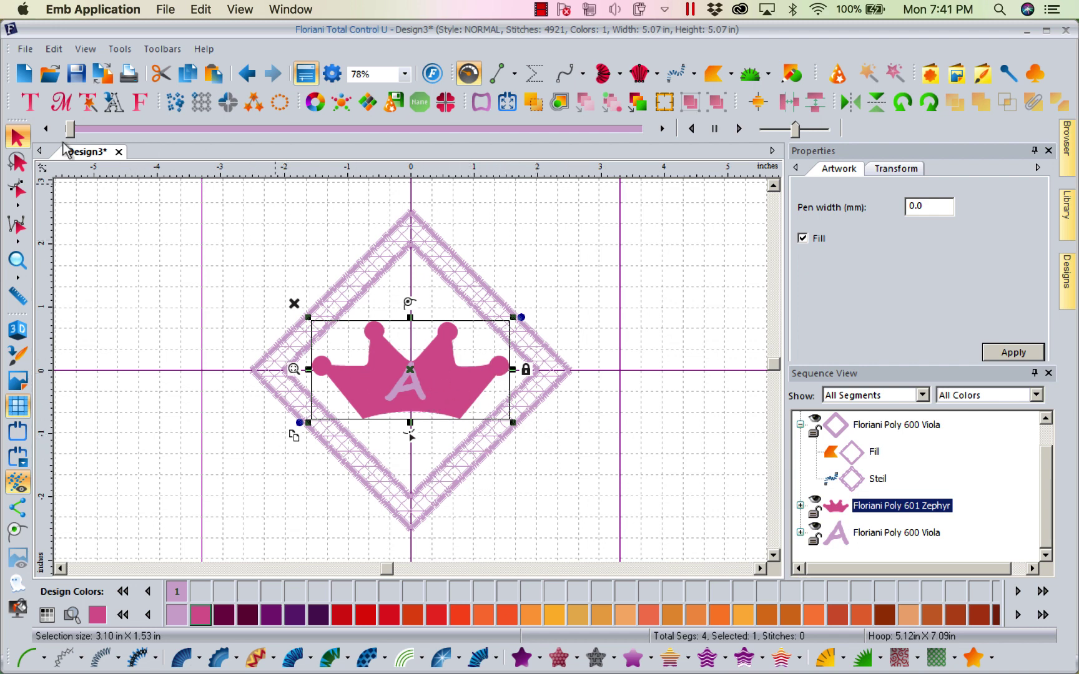
# Shift the letter A slightly down and to the right on the crown, and deselect it.
pyautogui.click(888, 537)
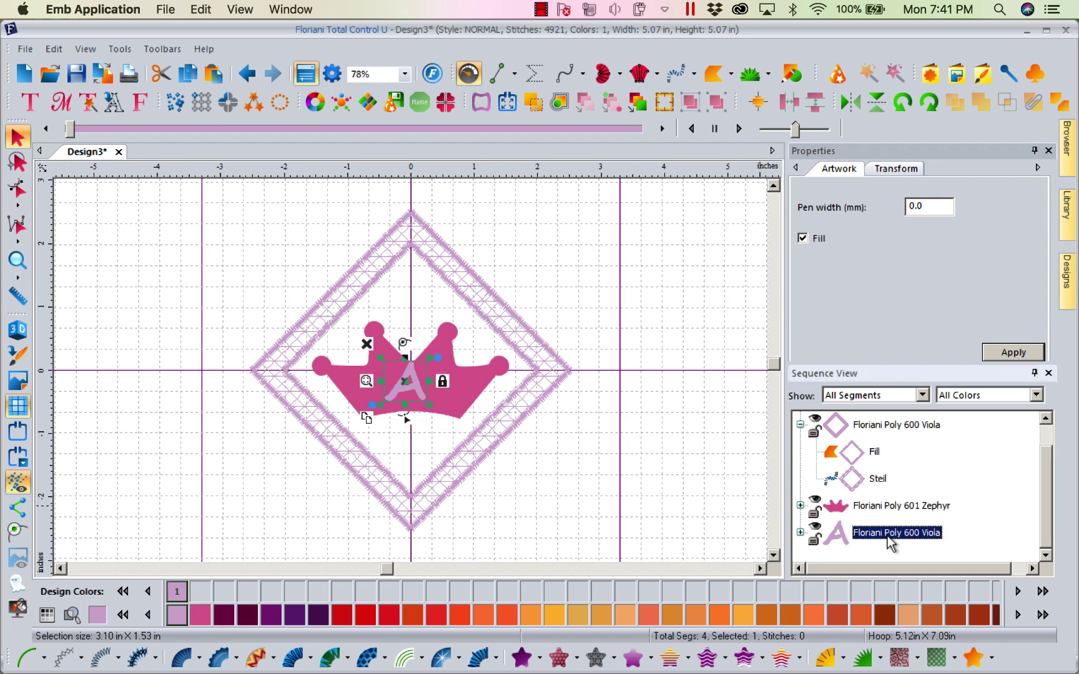
pyautogui.moveTo(409, 384); pyautogui.dragTo(409, 387)
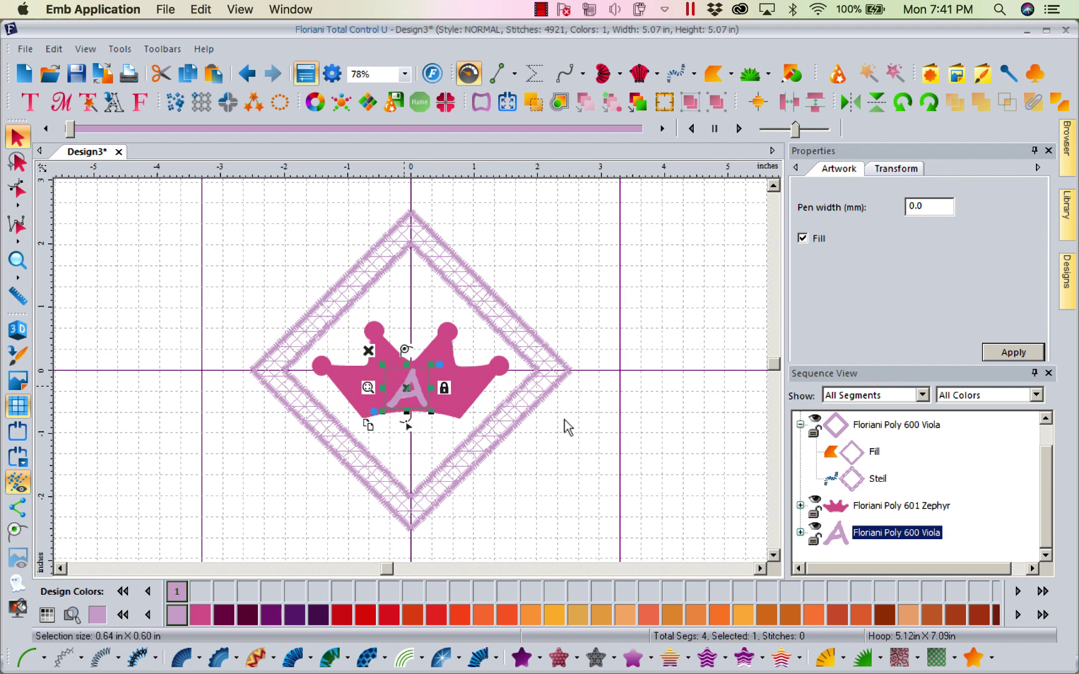
pyautogui.click(646, 318)
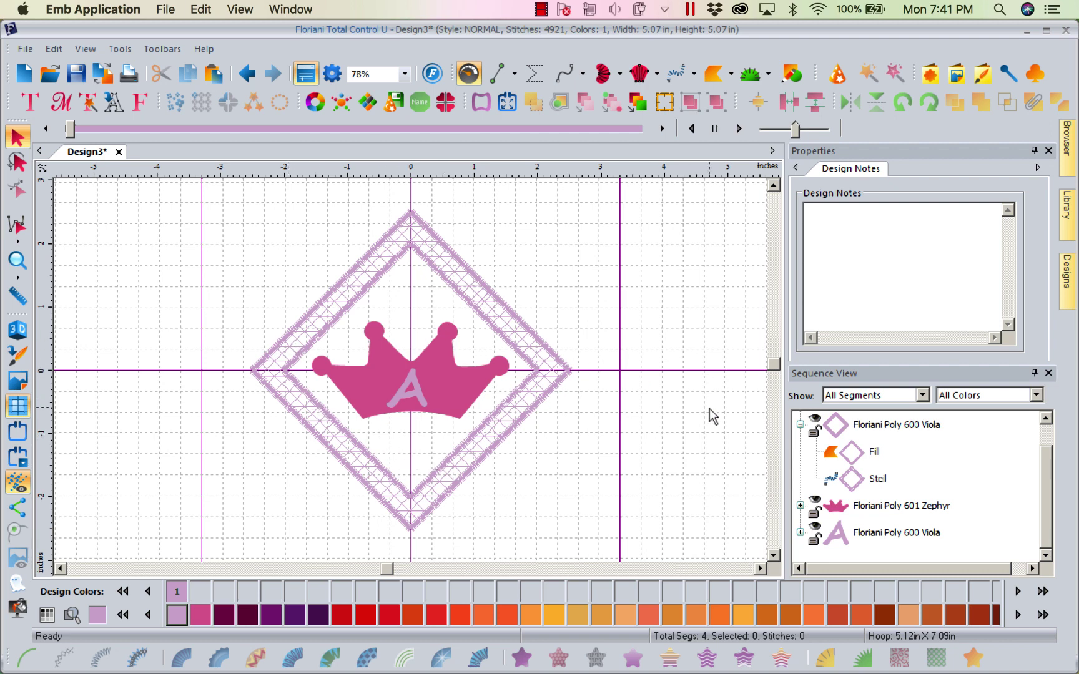
# Combine the crown and the letter A into one artwork so the letter becomes a cutout.
pyautogui.click(894, 506)
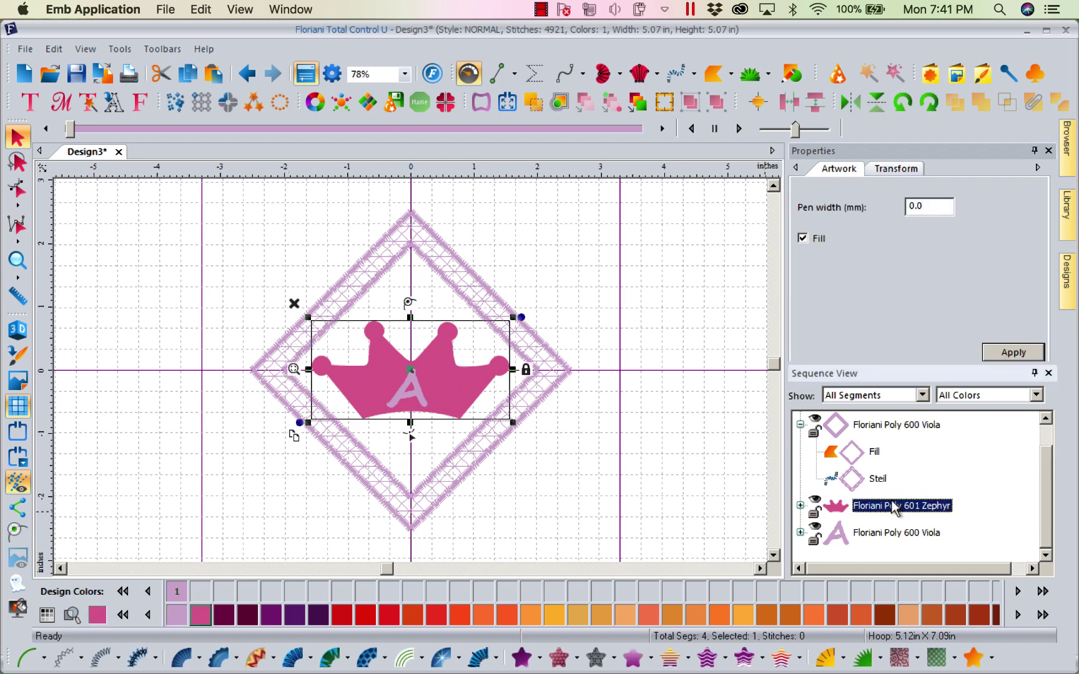
pyautogui.keyDown('ctrl'); pyautogui.click(873, 538); pyautogui.keyUp('ctrl')
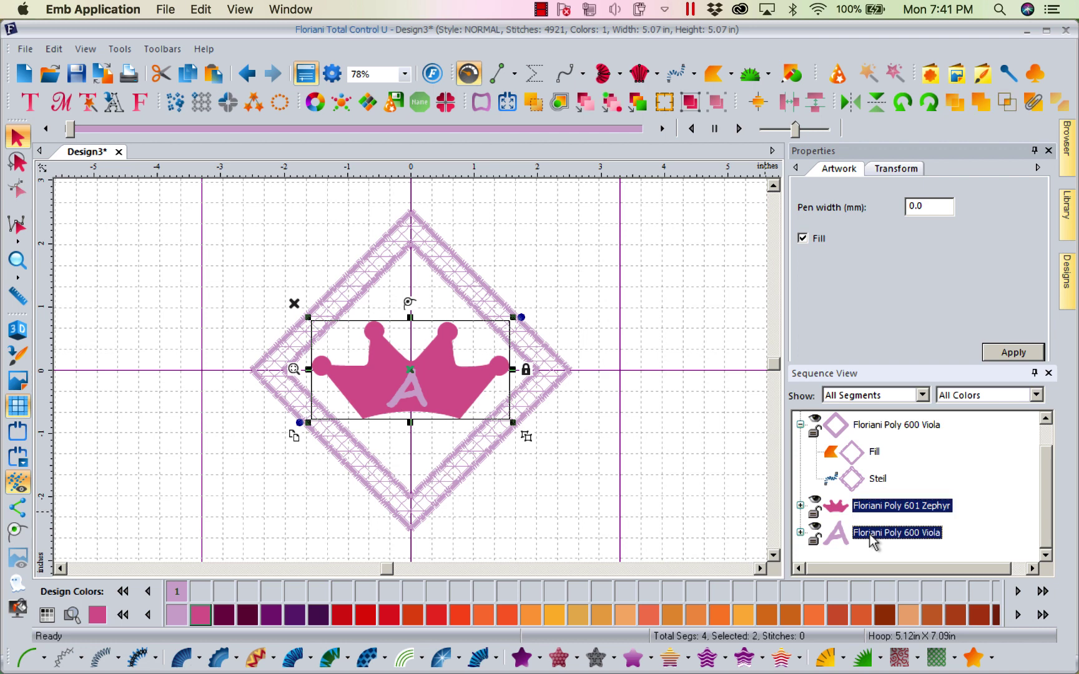
pyautogui.click(1033, 104)
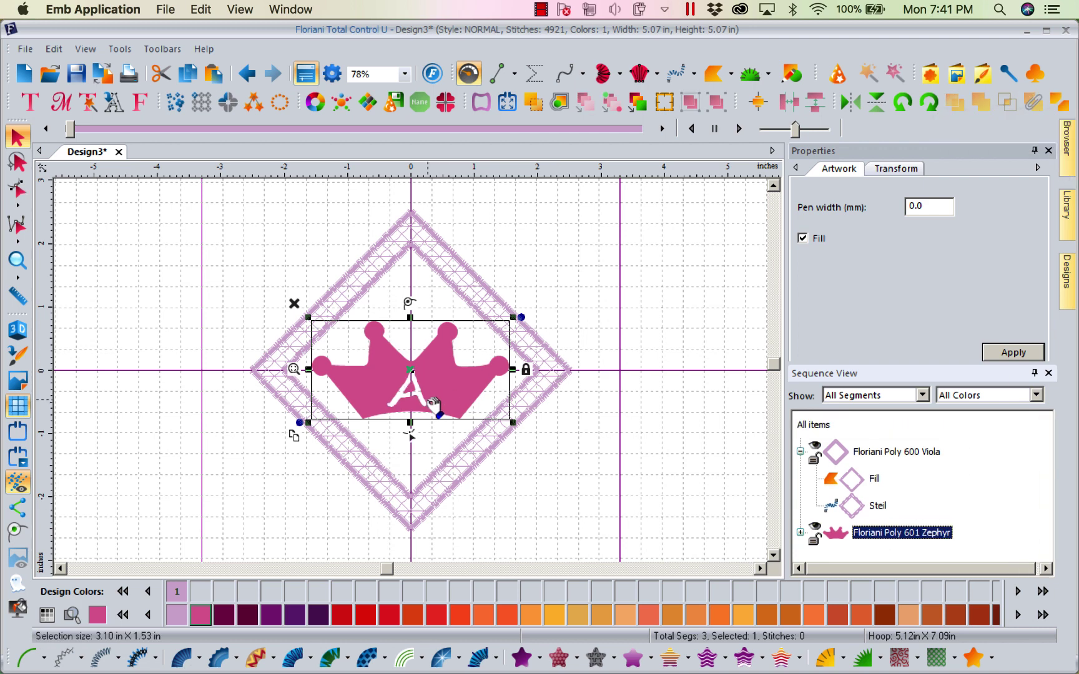
pyautogui.moveTo(433, 402); pyautogui.dragTo(439, 407)
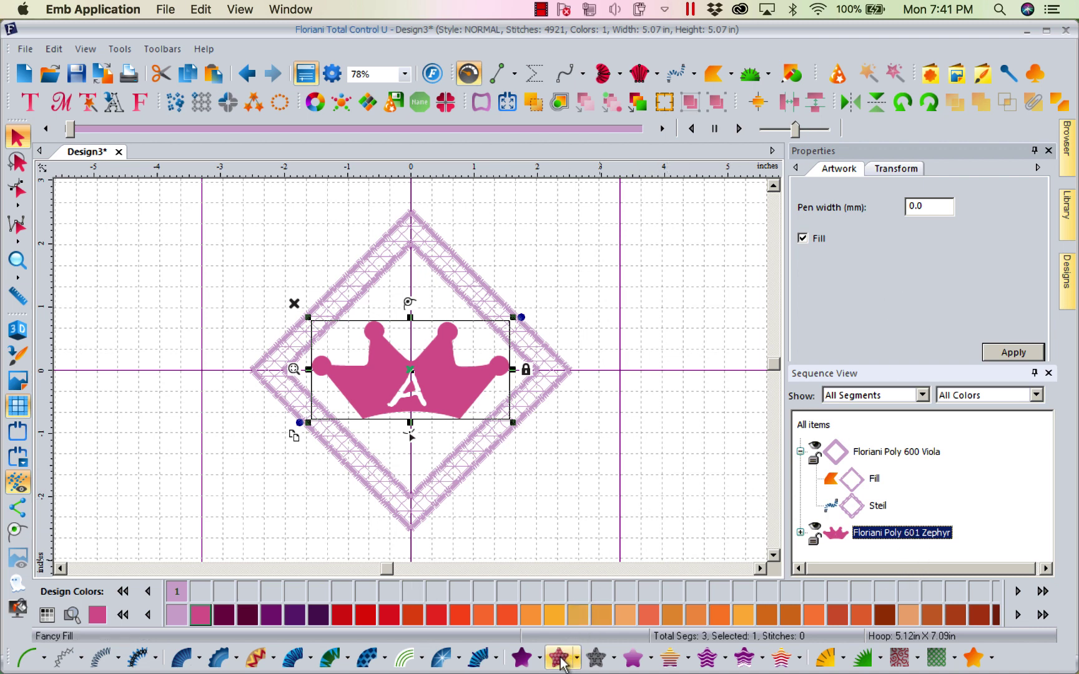
# Convert the crown artwork to a motif fill with pattern 208 and a pattern size of 6 mm.
pyautogui.click(599, 661)
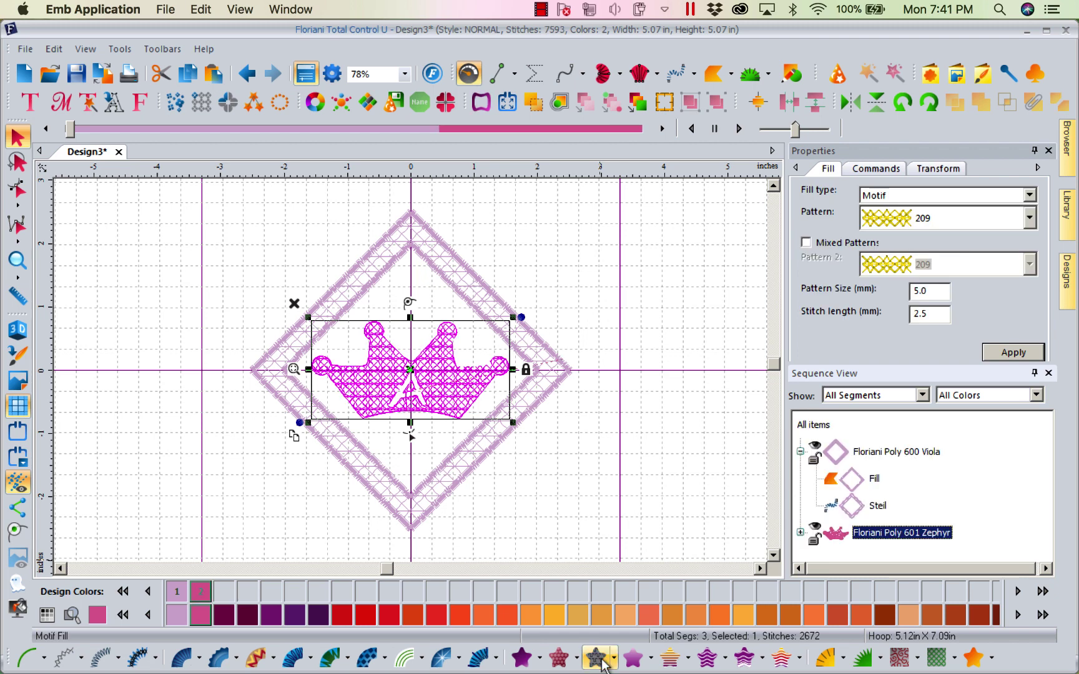
pyautogui.click(1028, 225)
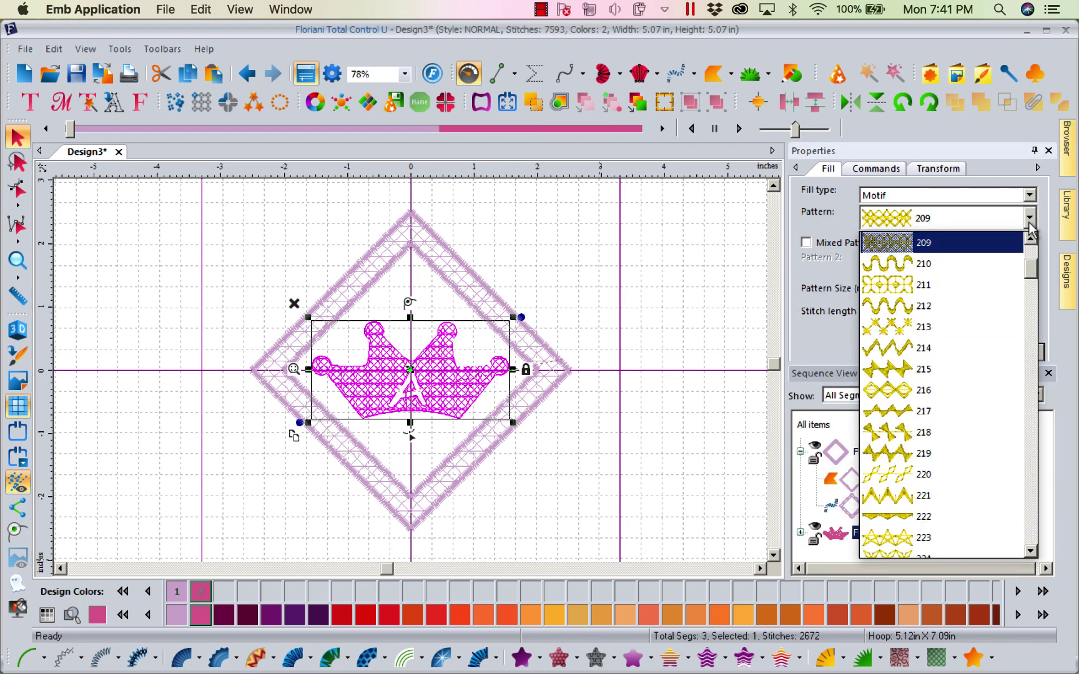
pyautogui.scroll(2, 1032, 264)
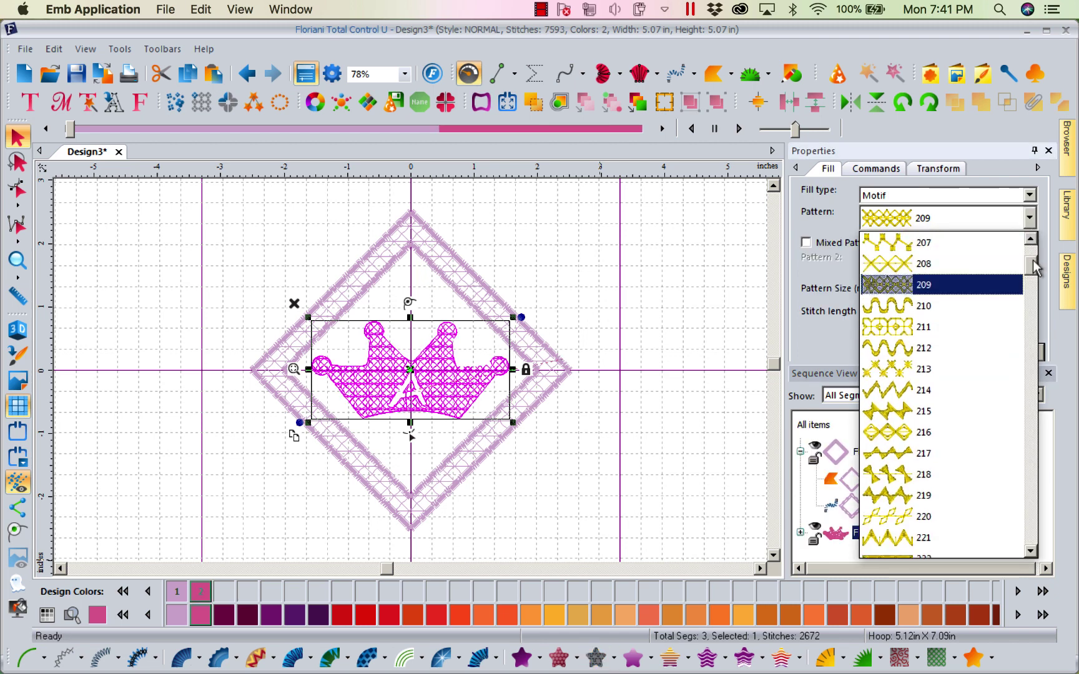
pyautogui.click(915, 265)
pyautogui.moveTo(931, 290); pyautogui.dragTo(848, 299)
pyautogui.write('6')
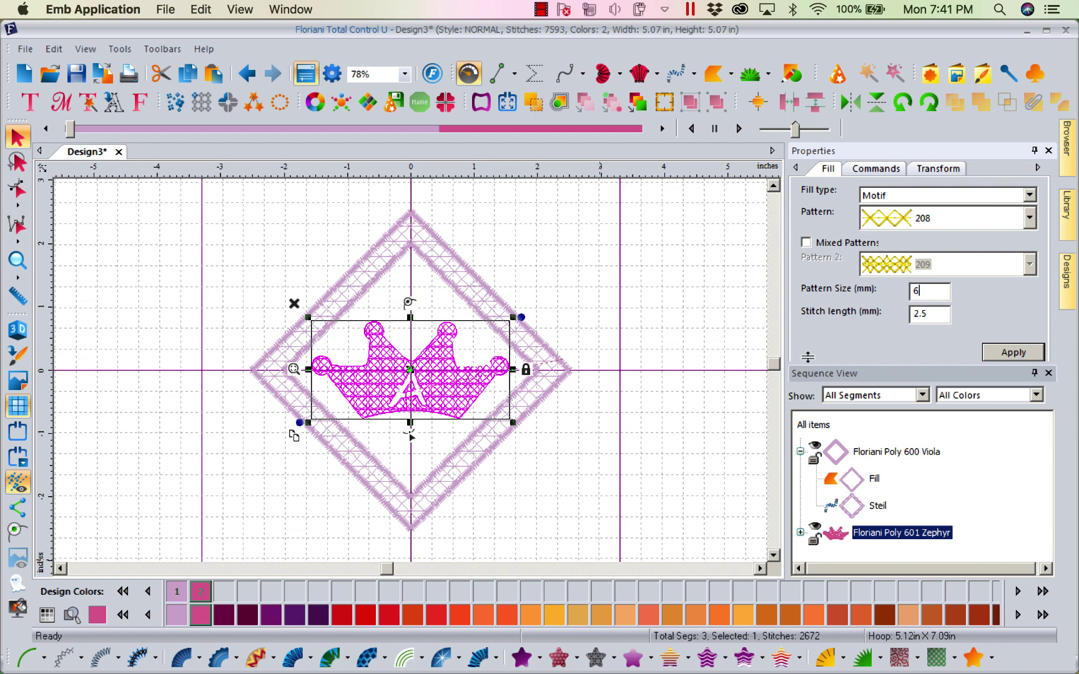
pyautogui.click(1014, 354)
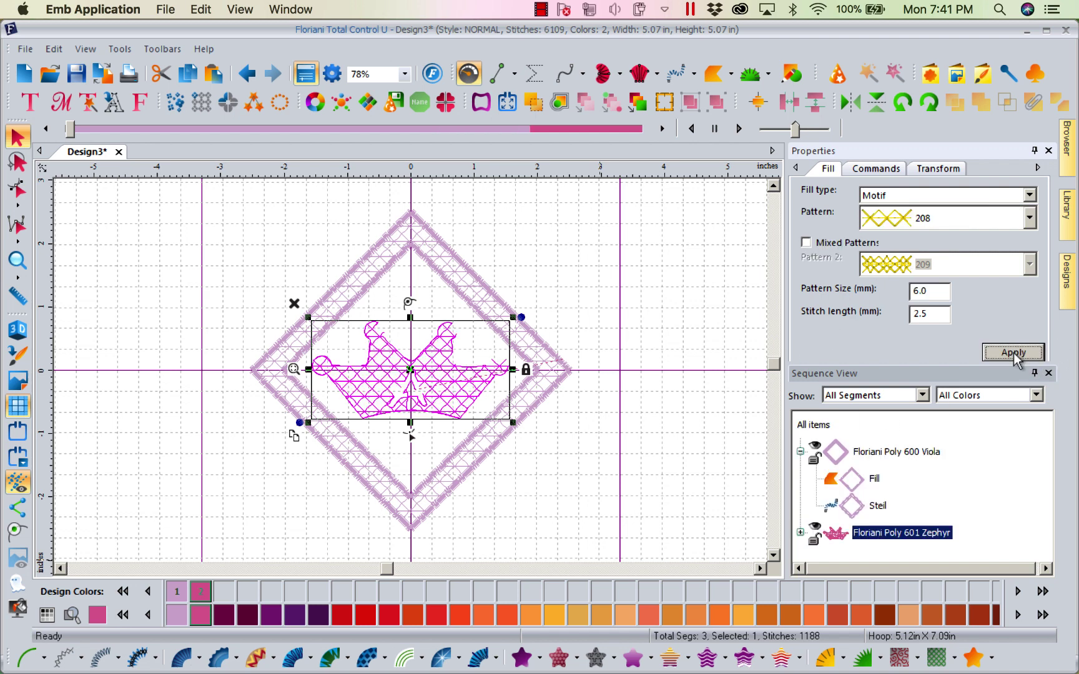
# Copy and paste the crown's motif fill in place, and convert the copy to a steil border.
pyautogui.rightClick(422, 390)
pyautogui.click(451, 417)
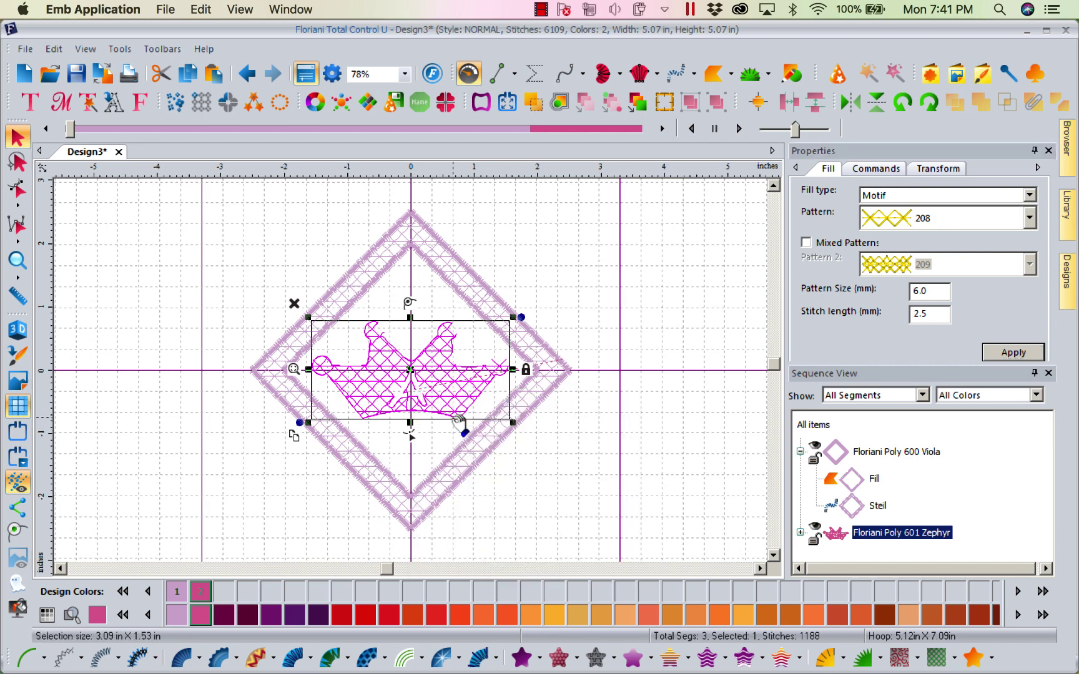
pyautogui.rightClick(429, 381)
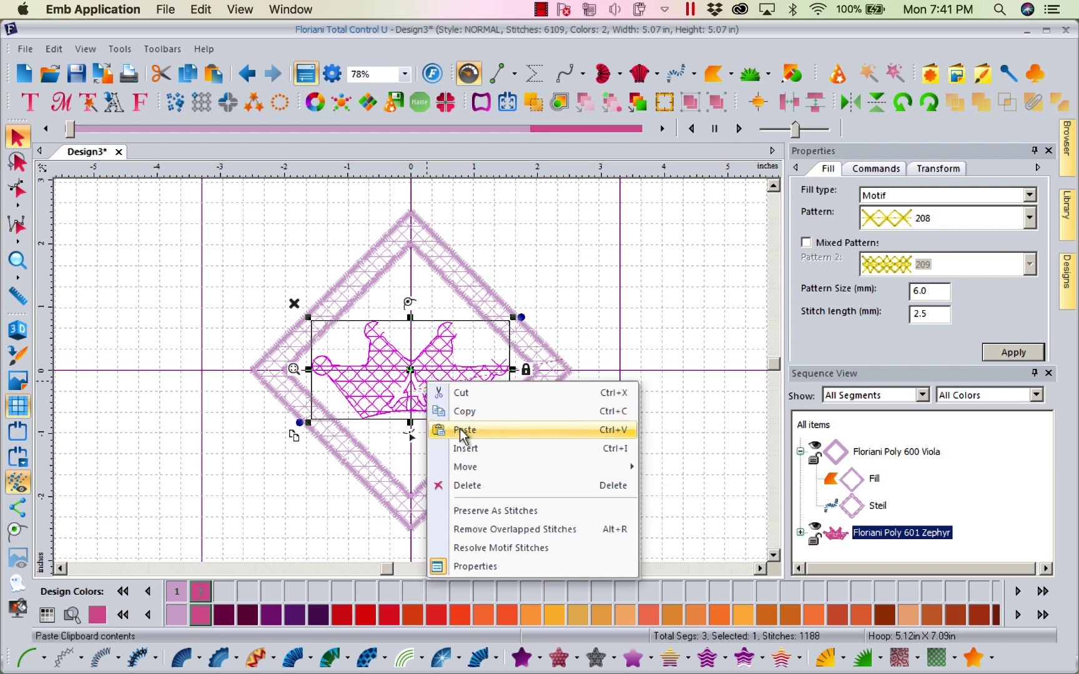
pyautogui.click(462, 431)
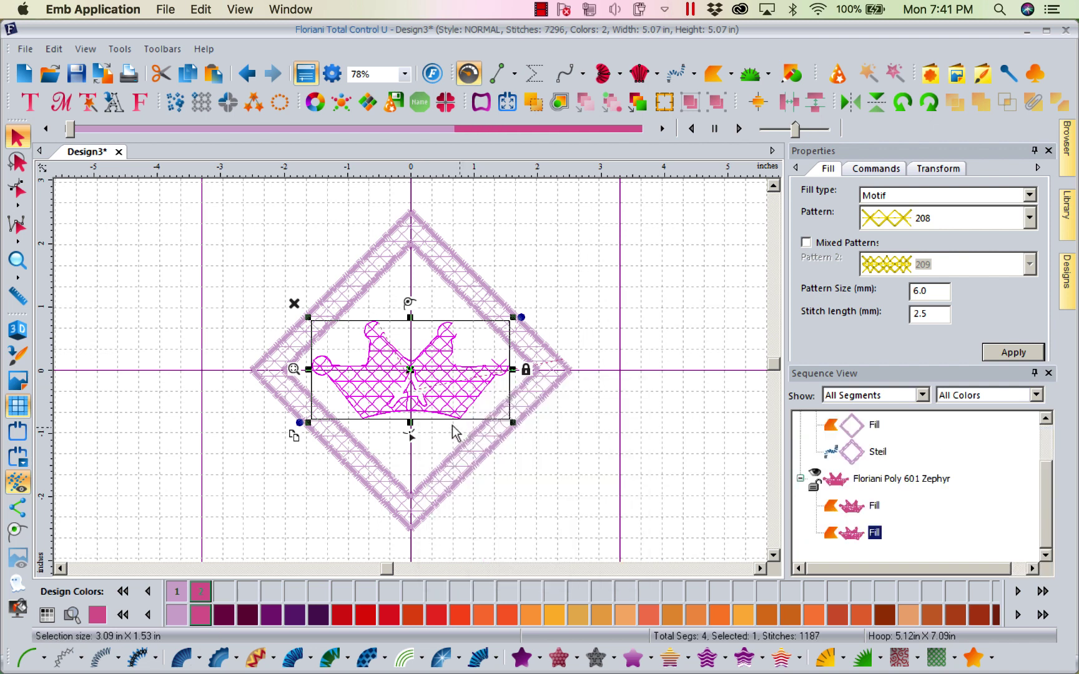
pyautogui.click(98, 661)
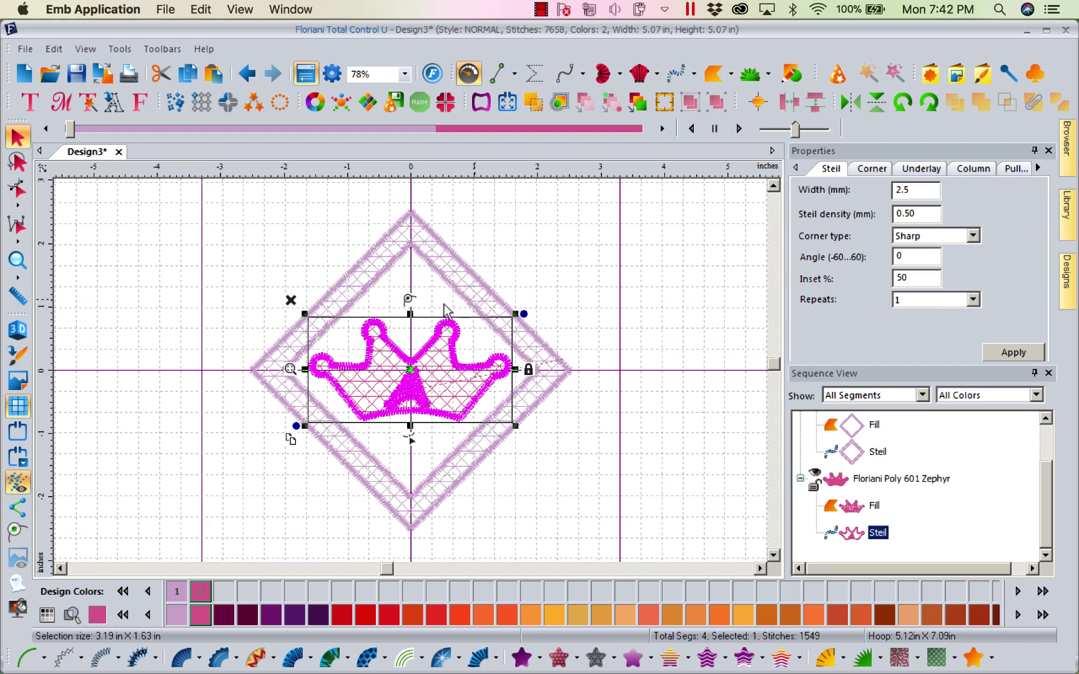
# Delete the crown's steil border and motif fill, leaving only the diamond frame, and clear the selection.
pyautogui.press('Delete')
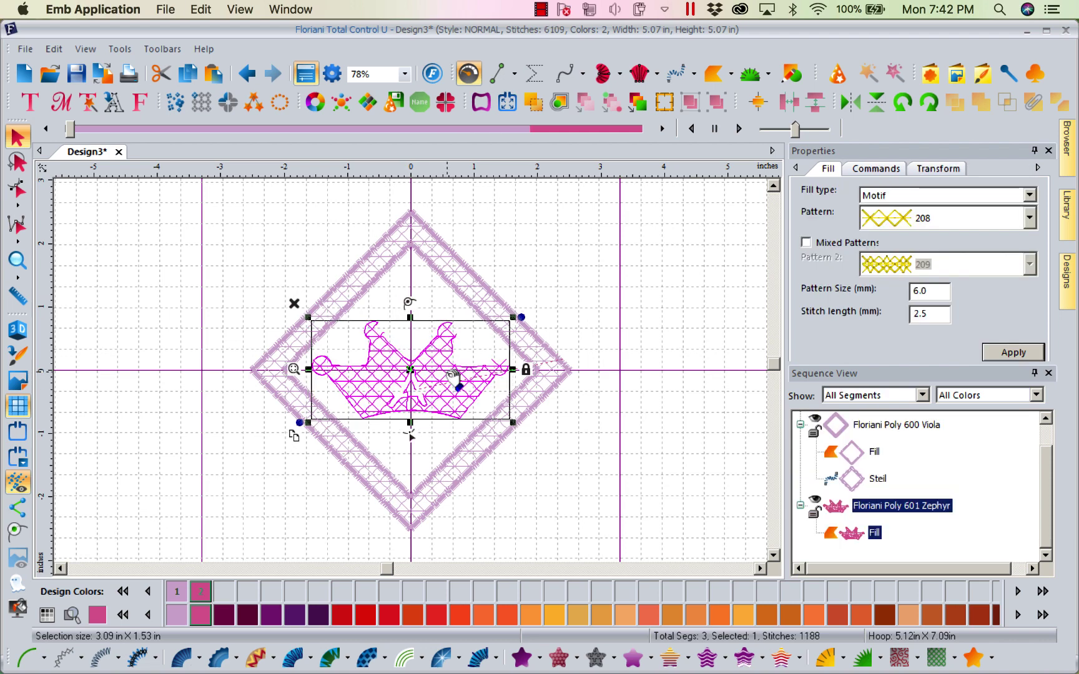
pyautogui.press('Delete')
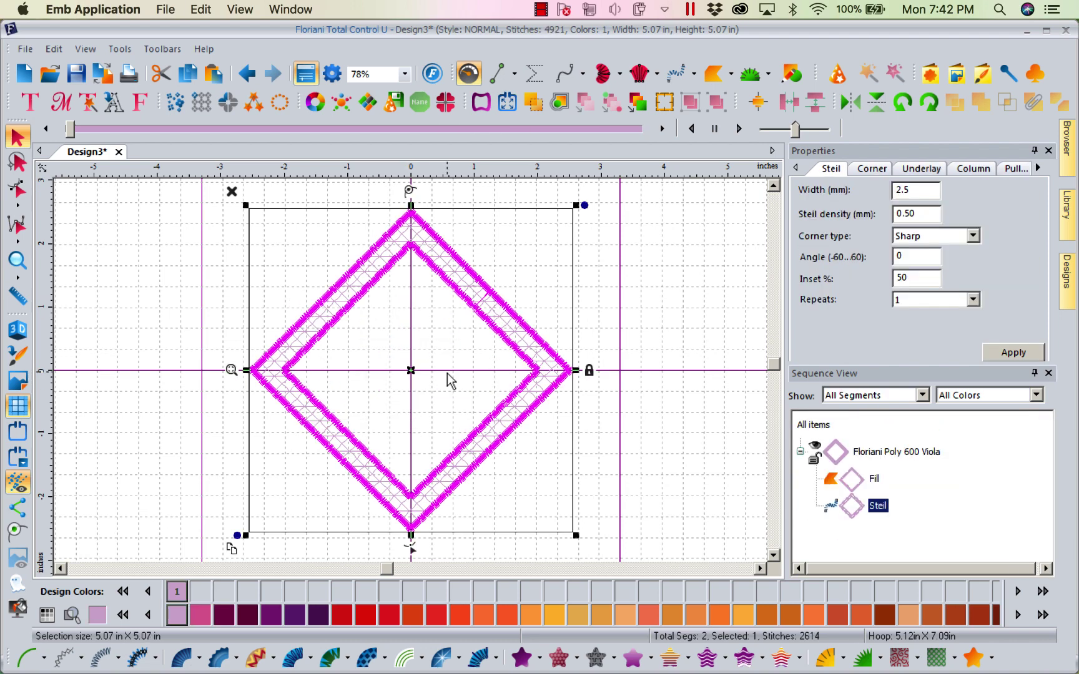
pyautogui.click(664, 300)
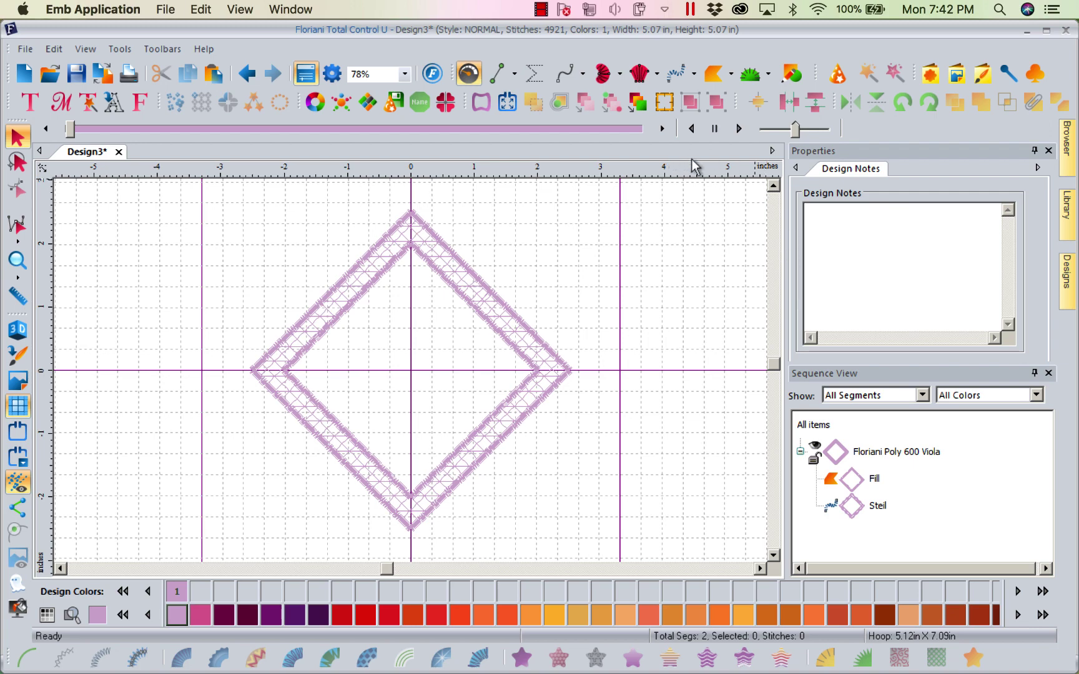
# Insert the diamond from the custom shapes and resize it to 3 in wide with its aspect ratio maintained.
pyautogui.click(930, 73)
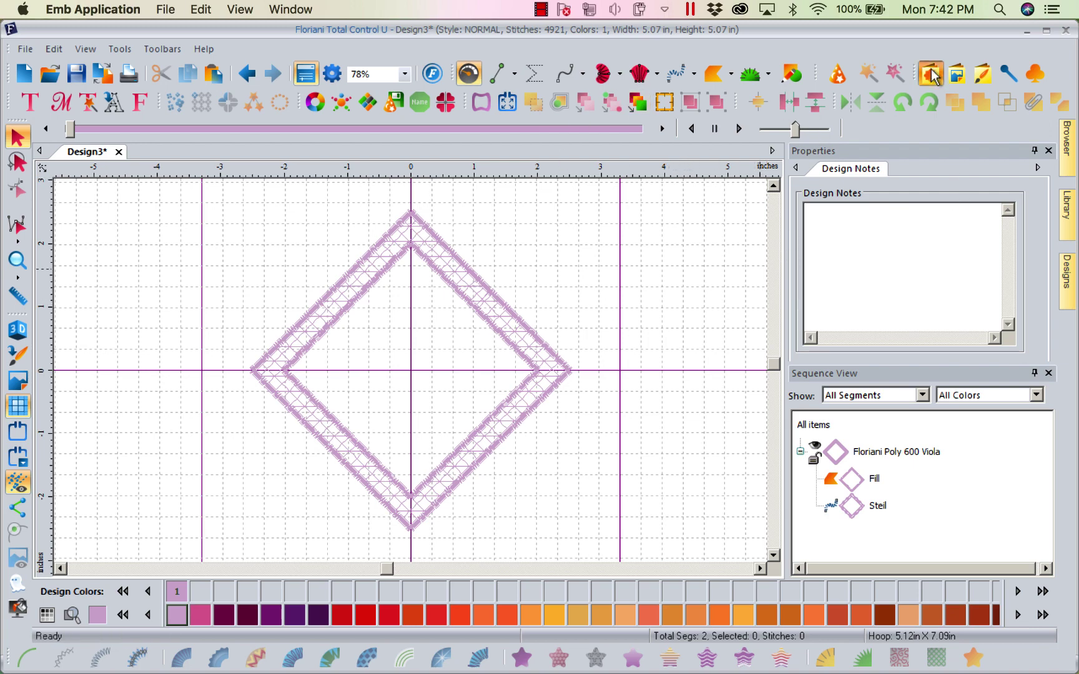
pyautogui.moveTo(764, 254); pyautogui.dragTo(765, 324)
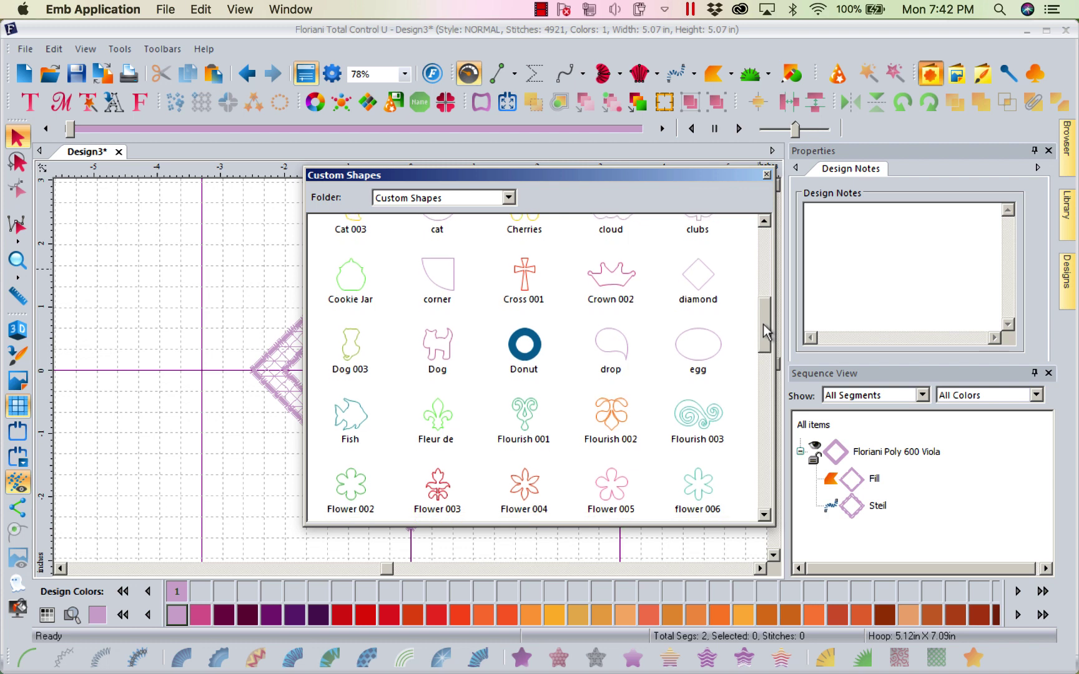
pyautogui.doubleClick(701, 279)
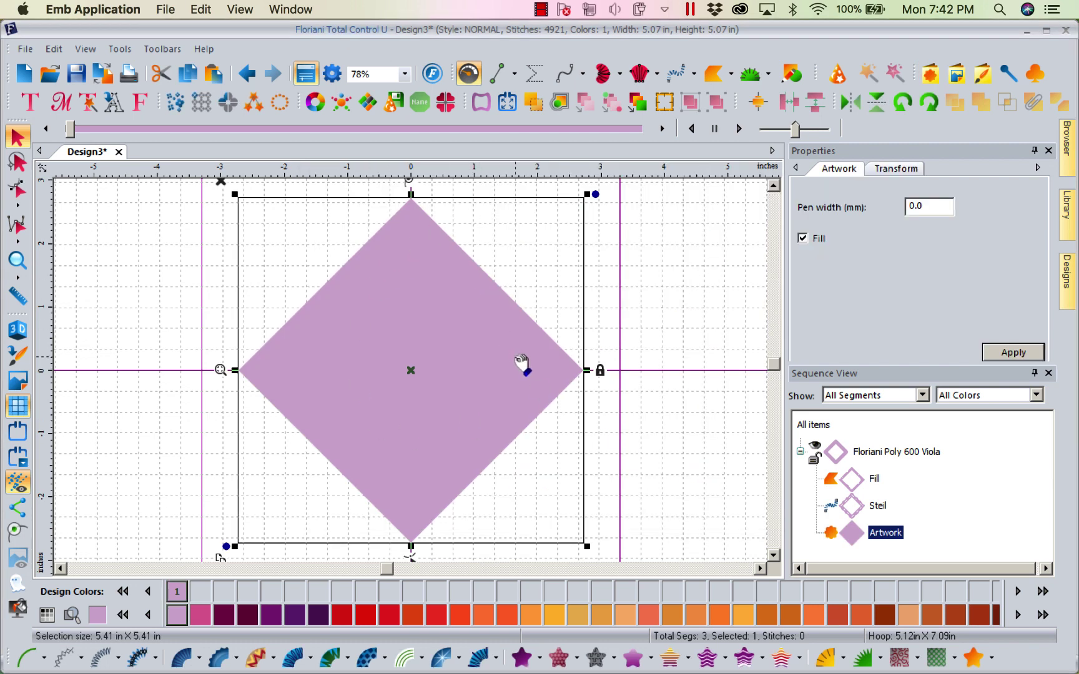
pyautogui.click(894, 173)
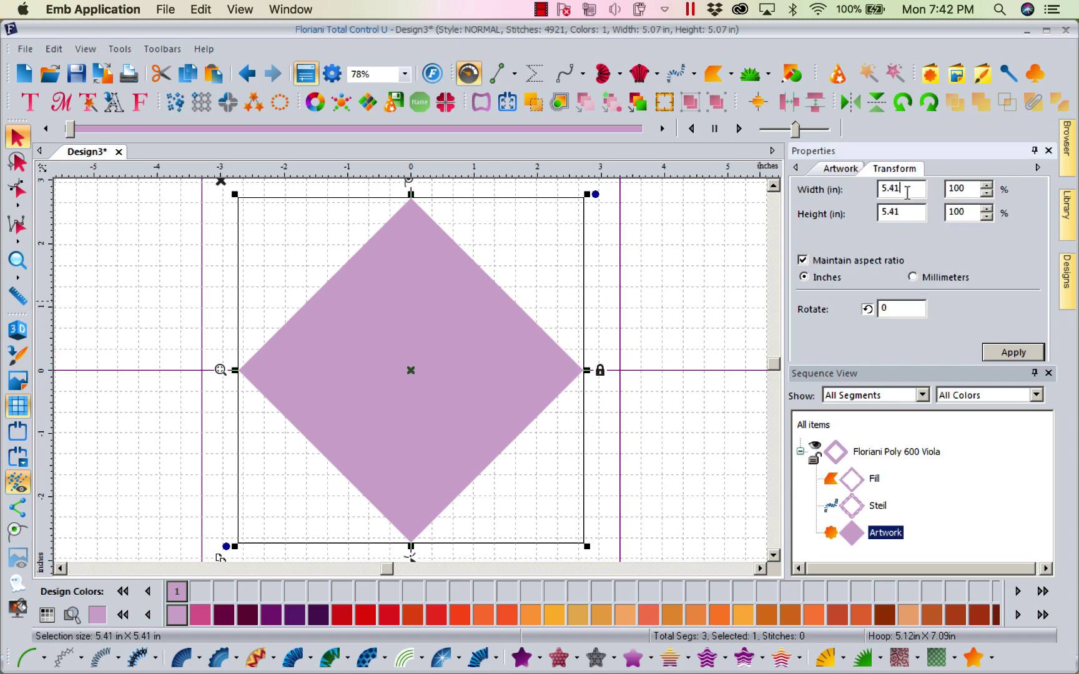
pyautogui.moveTo(909, 189); pyautogui.dragTo(758, 193)
pyautogui.write('3')
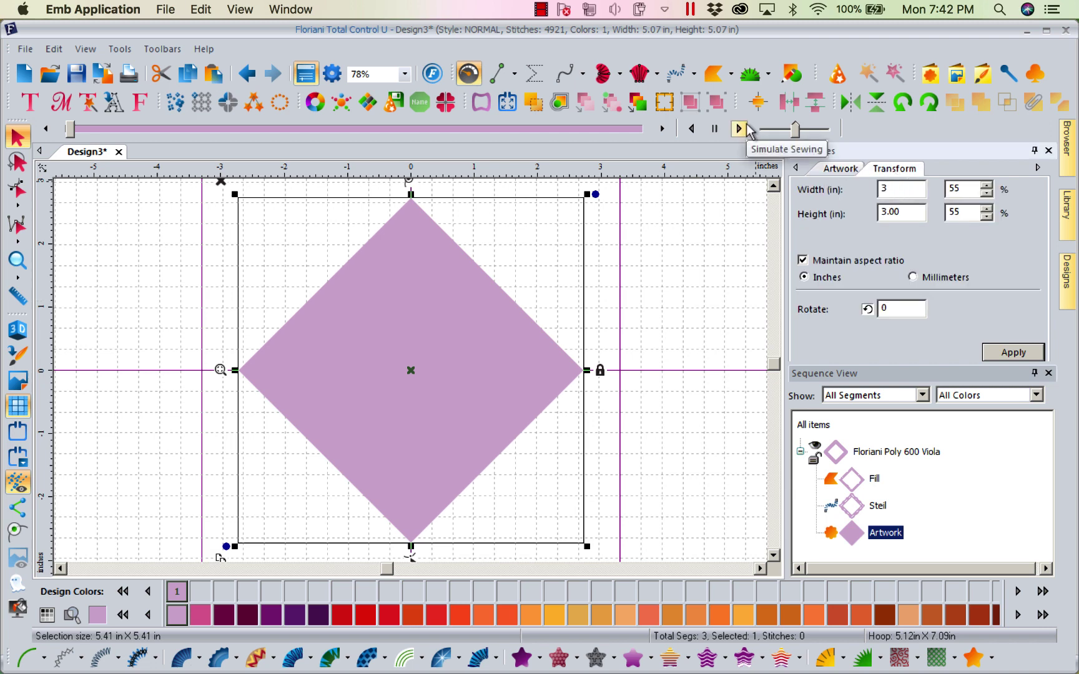
pyautogui.click(994, 358)
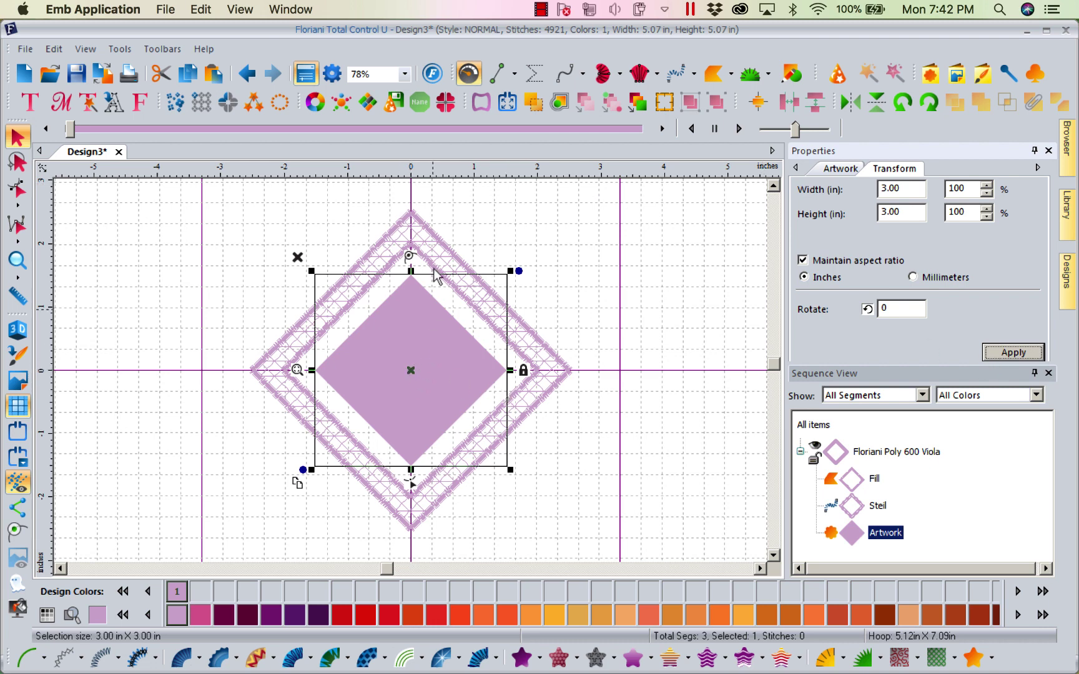
# Import the letter A as Segoe Script TTF artwork and enlarge it to about 1.38 × 1.31 in over the inner diamond.
pyautogui.click(116, 108)
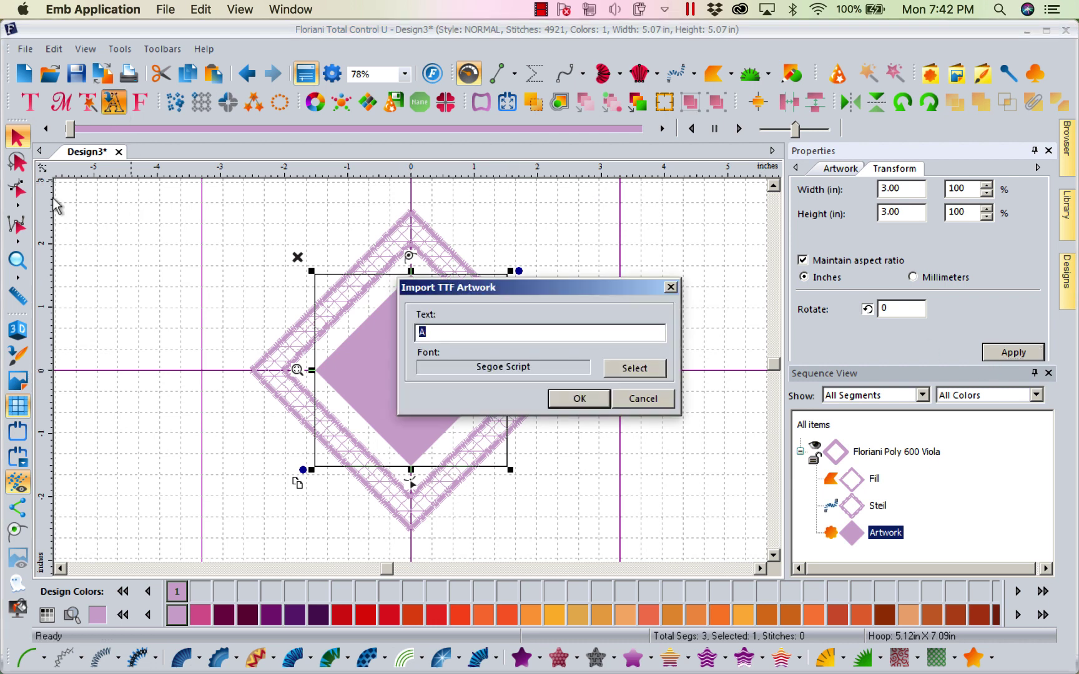
pyautogui.click(580, 399)
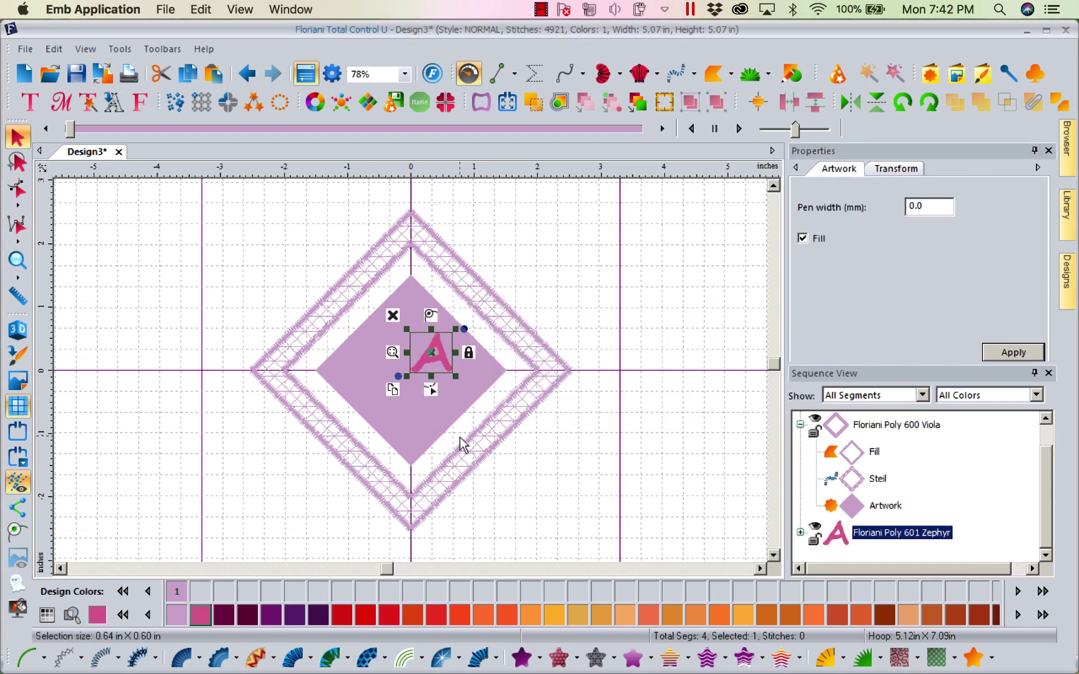
pyautogui.moveTo(457, 376); pyautogui.dragTo(503, 420)
pyautogui.moveTo(460, 377); pyautogui.dragTo(411, 365)
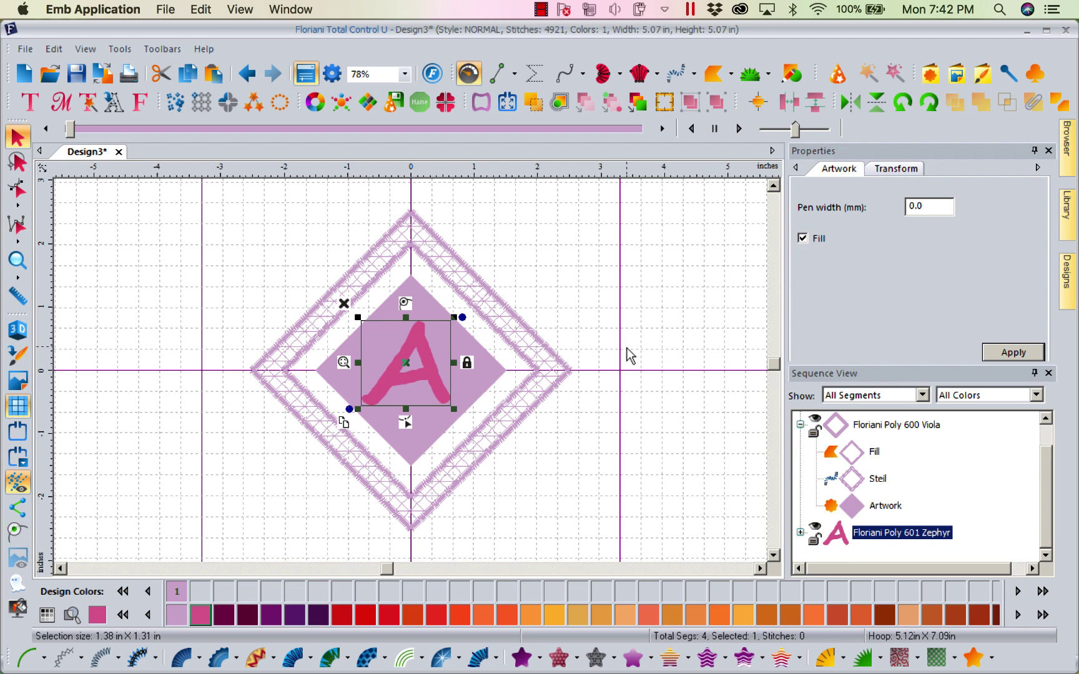
# Center all the objects on one another in the design and clear the selection.
pyautogui.hotkey('ctrl', 'a')
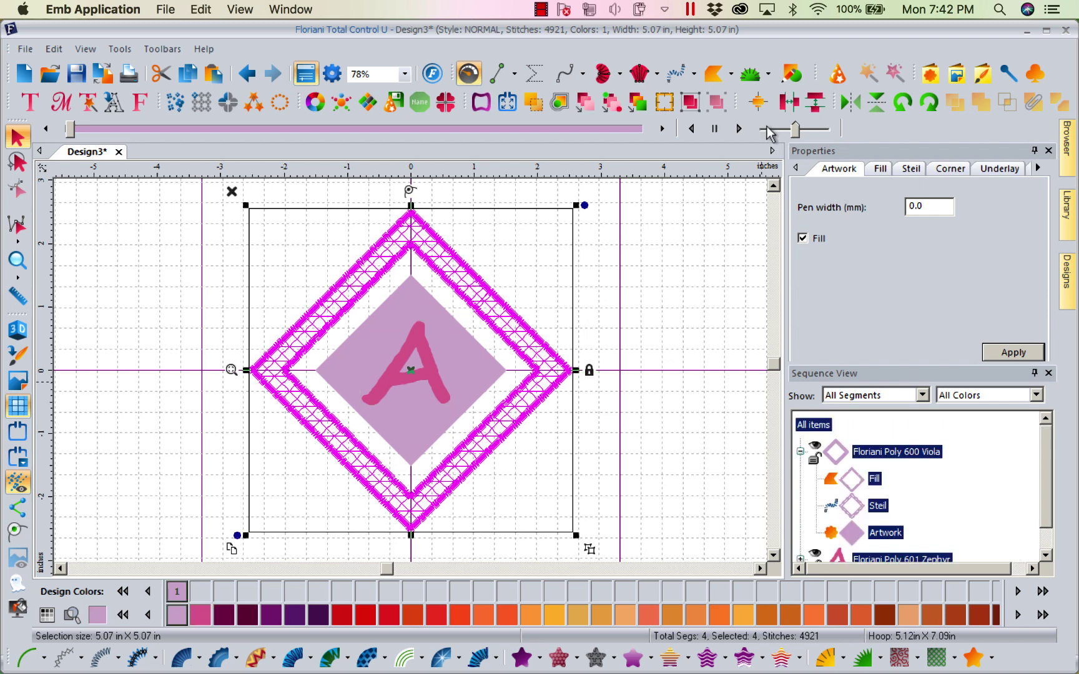
pyautogui.click(757, 102)
pyautogui.click(929, 128)
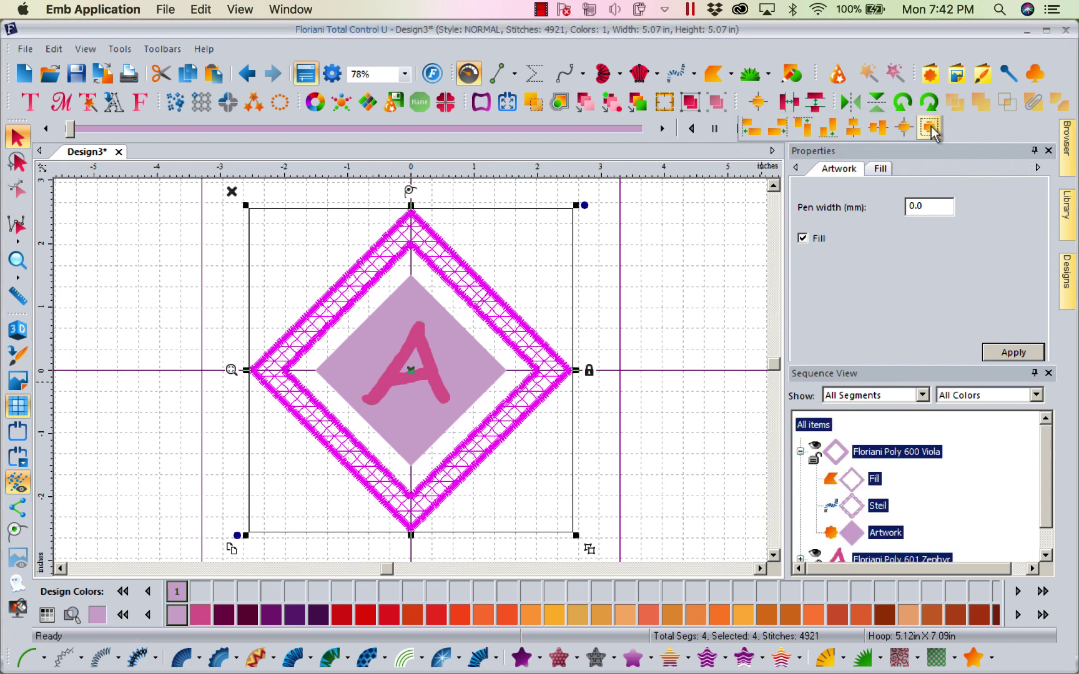
pyautogui.click(730, 284)
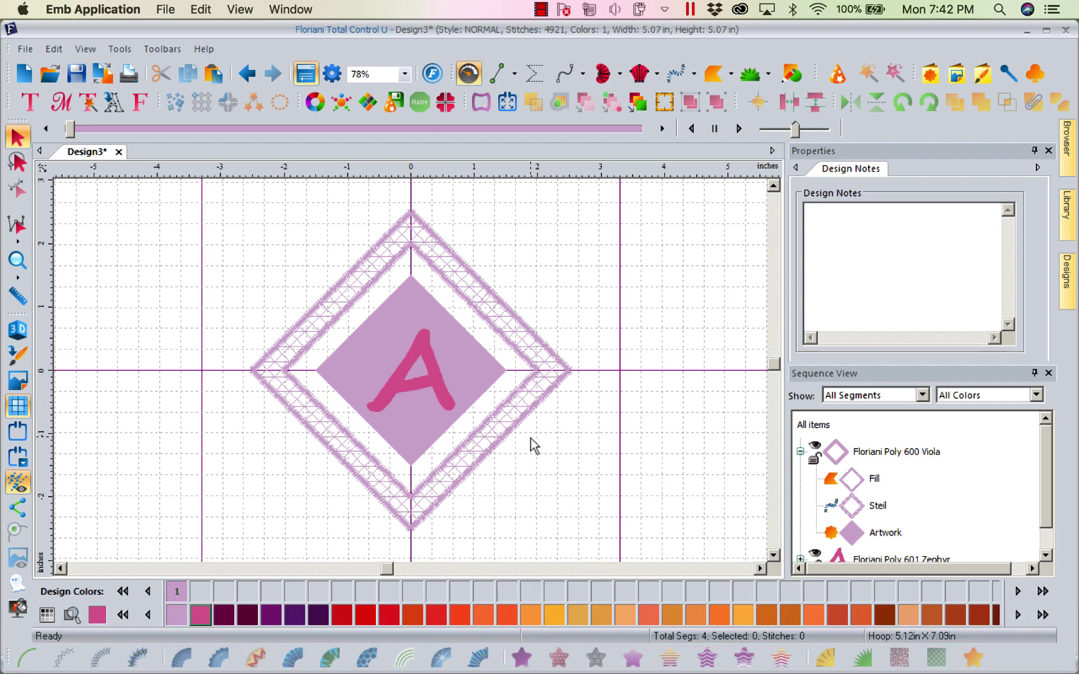
# Nudge the letter A slightly up and to the left so it looks visually centered in the inner diamond, and deselect it.
pyautogui.moveTo(1049, 458); pyautogui.dragTo(1045, 509)
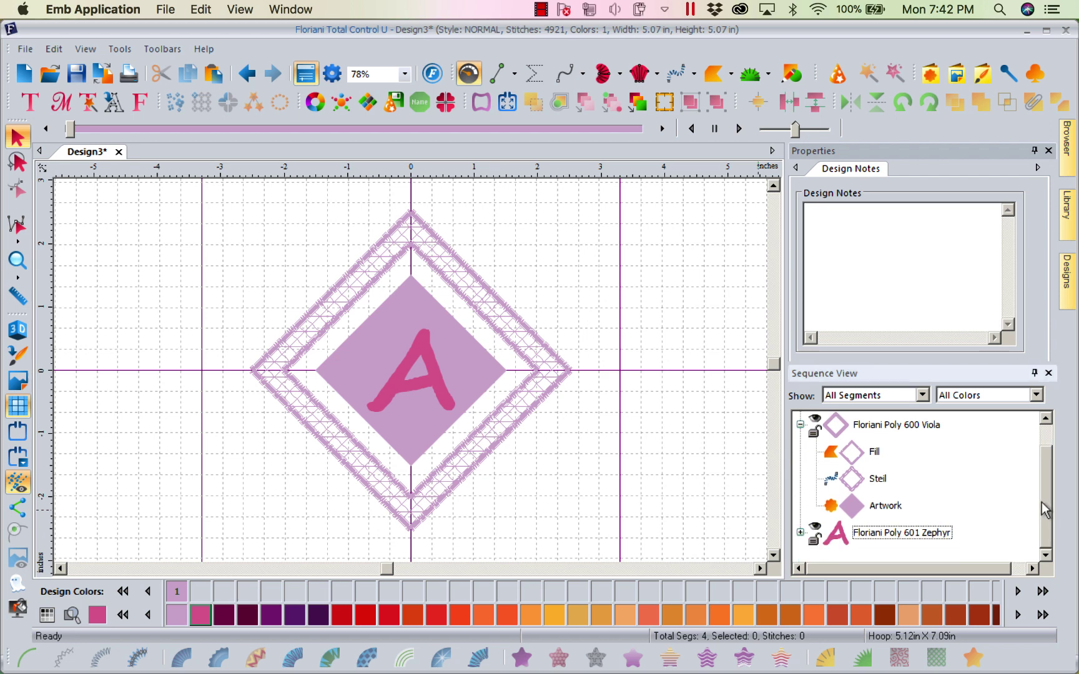
pyautogui.click(882, 533)
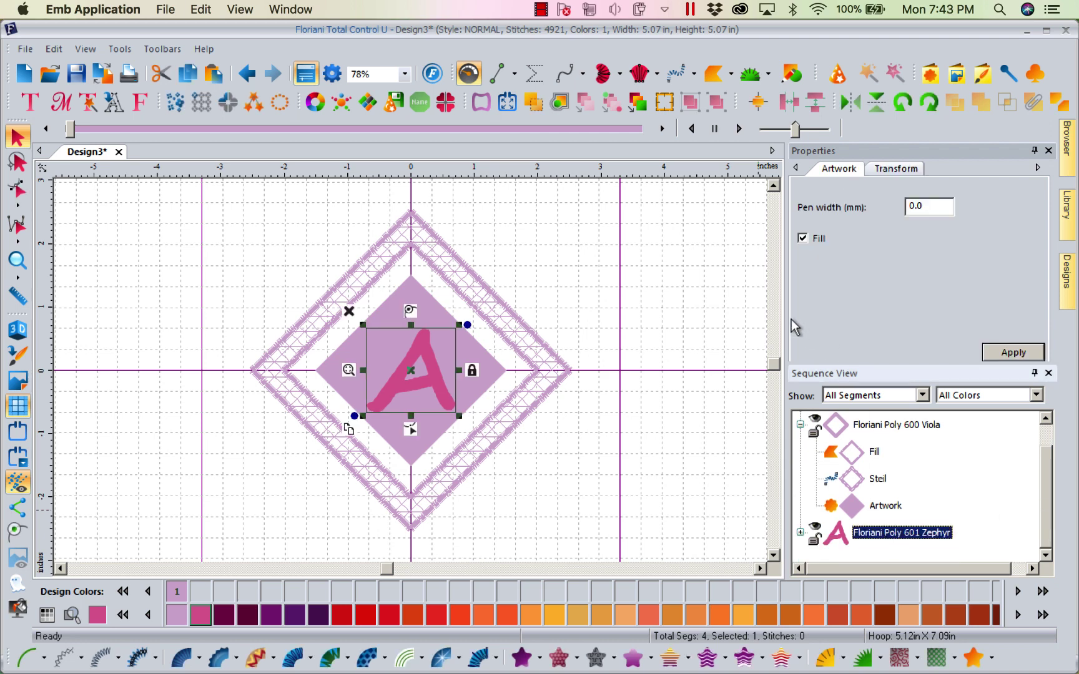
pyautogui.press('Escape')
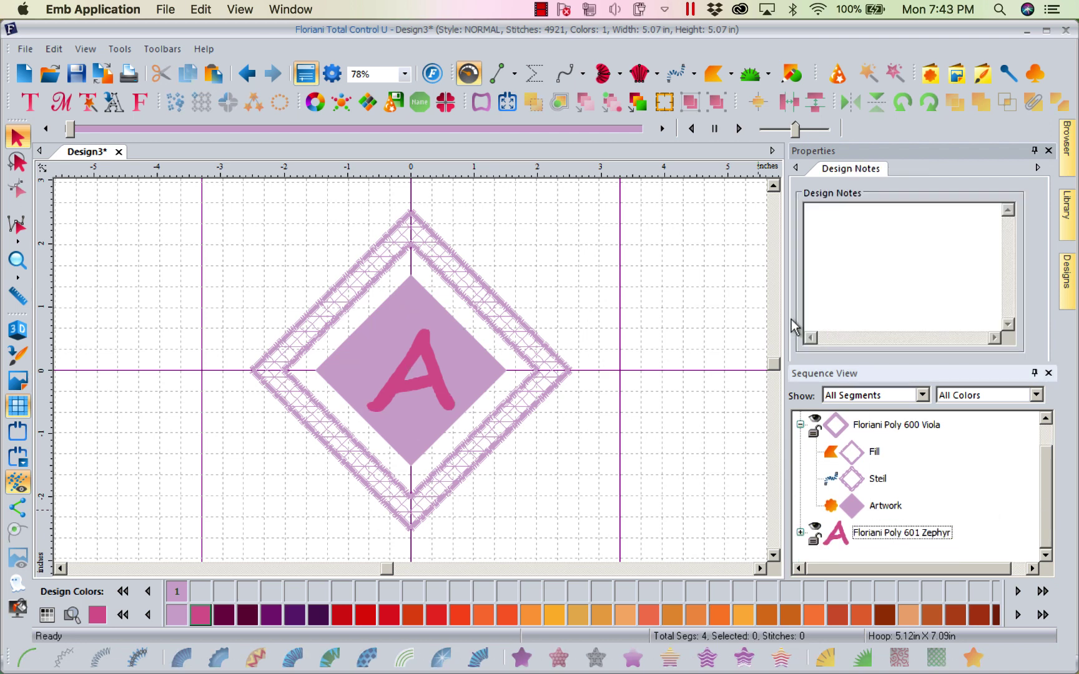
pyautogui.click(878, 535)
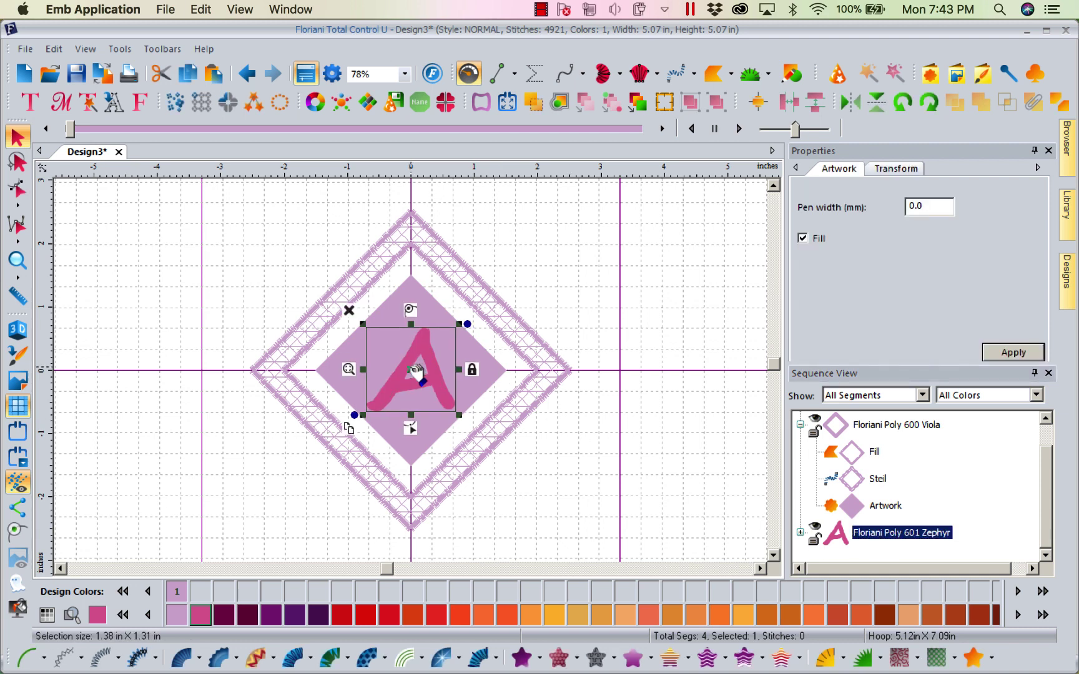
pyautogui.moveTo(414, 370); pyautogui.dragTo(410, 368)
pyautogui.press('Up')
pyautogui.press('Up')
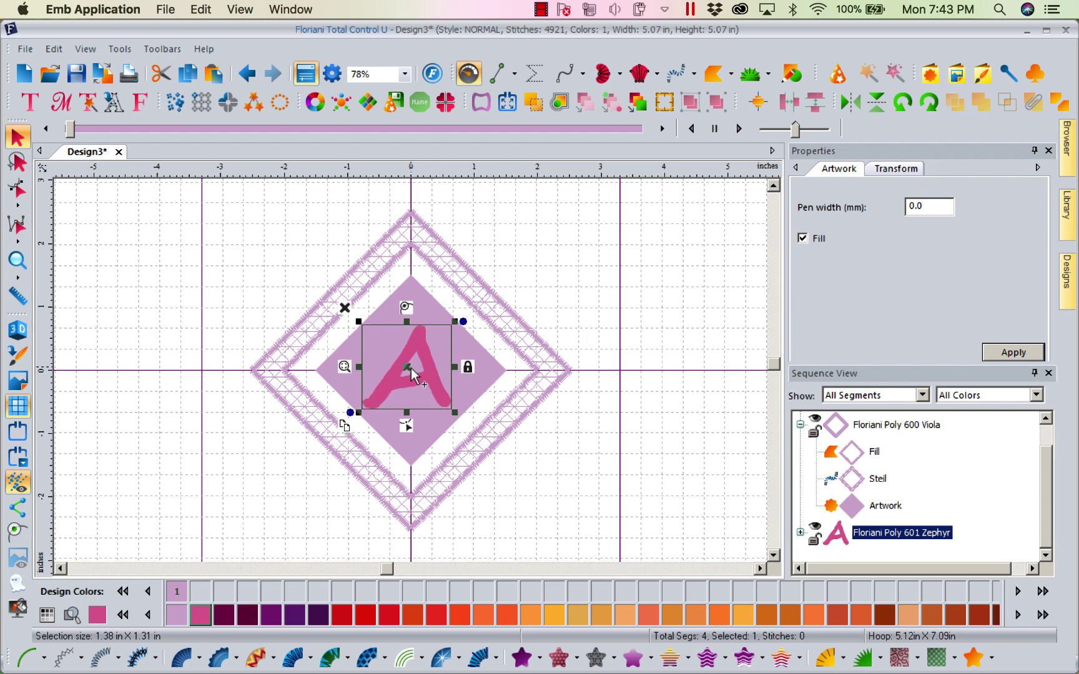
pyautogui.press('Left')
pyautogui.press('Left')
pyautogui.press('Up')
pyautogui.press('Up')
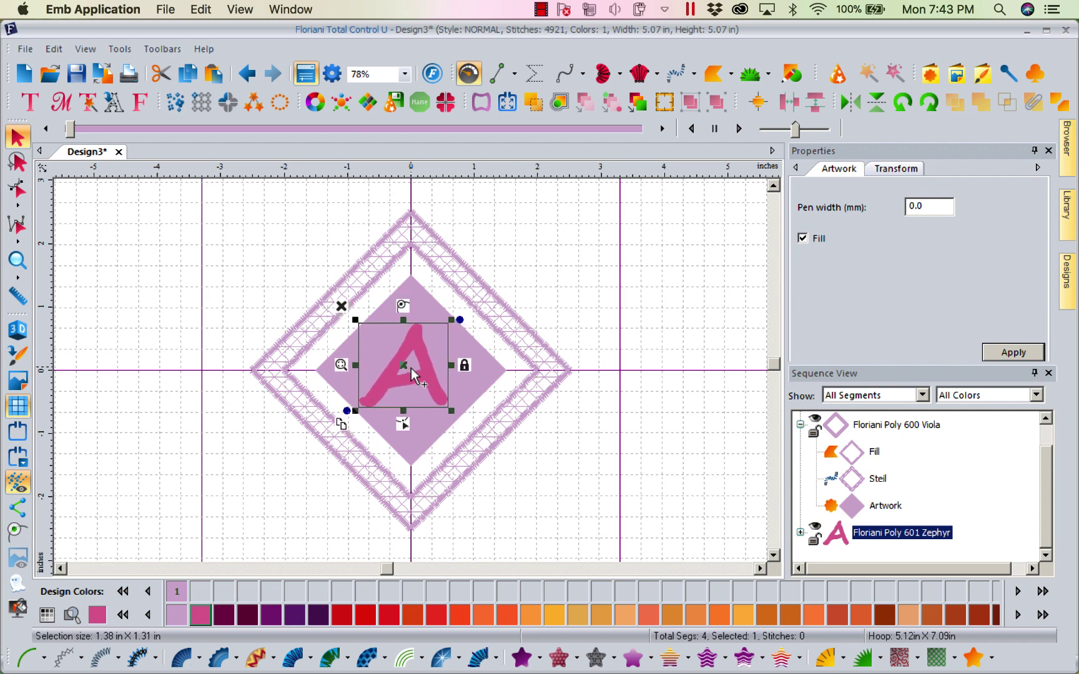
pyautogui.press('Right')
pyautogui.press('Up')
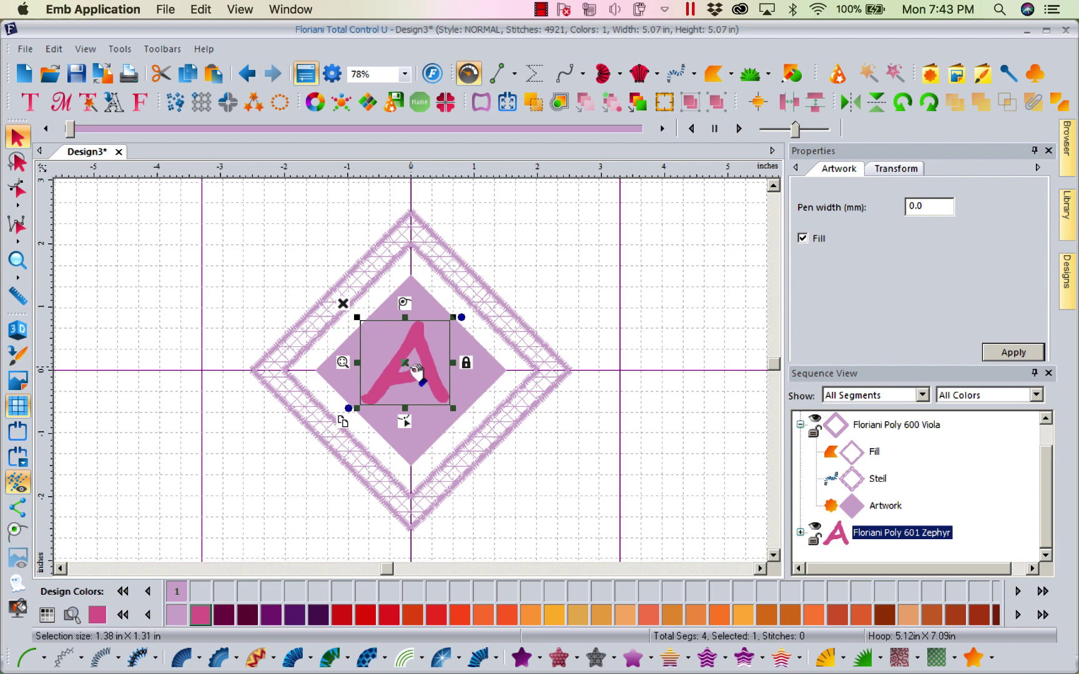
pyautogui.click(617, 301)
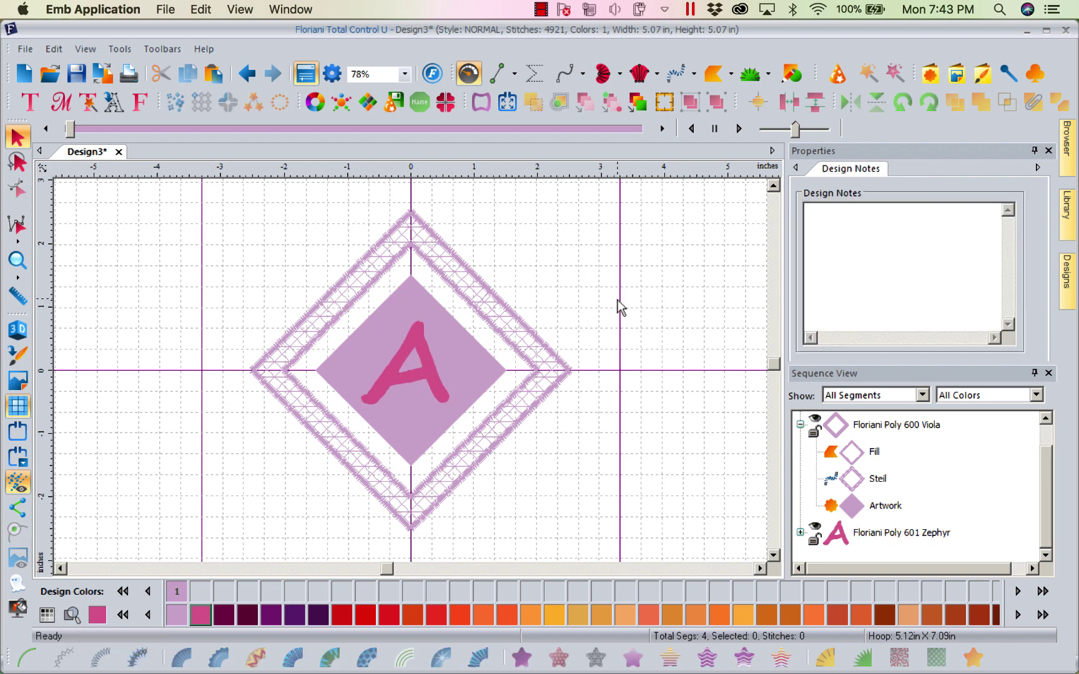
# Combine the inner diamond artwork and the letter A into one artwork so the letter becomes a cutout.
pyautogui.click(880, 509)
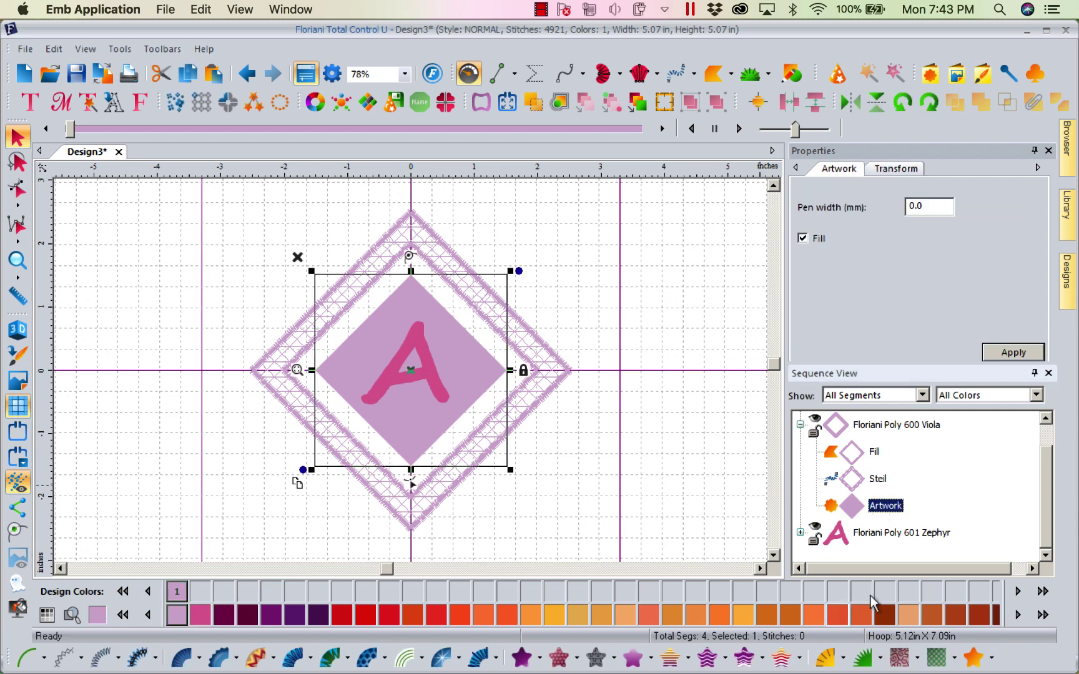
pyautogui.keyDown('ctrl'); pyautogui.click(888, 534); pyautogui.keyUp('ctrl')
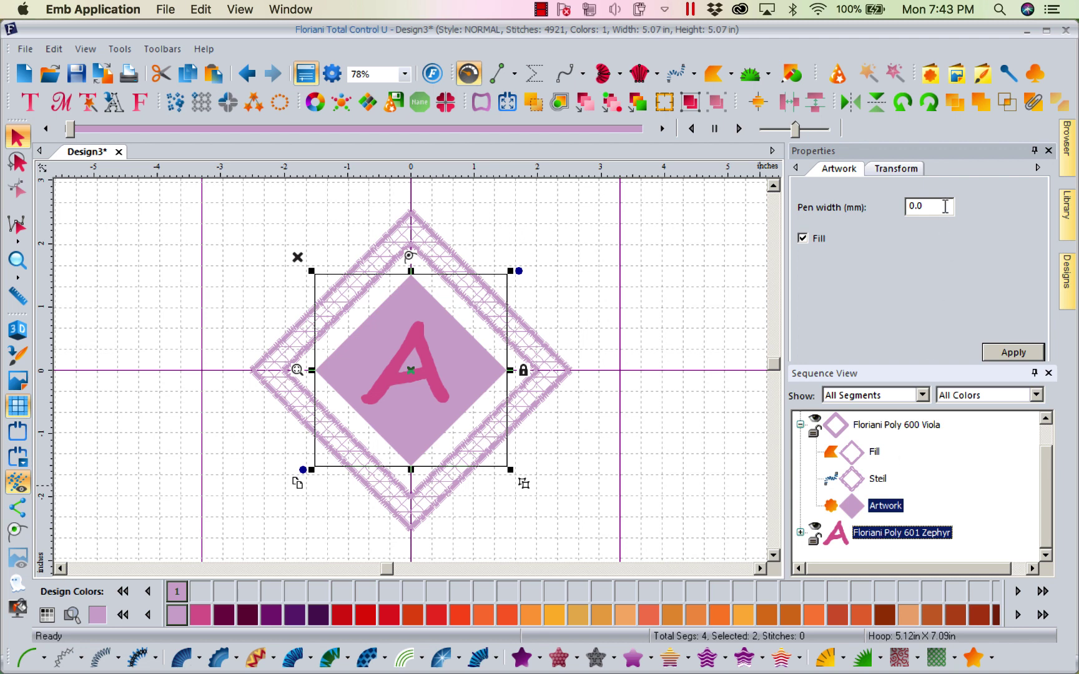
pyautogui.click(1031, 106)
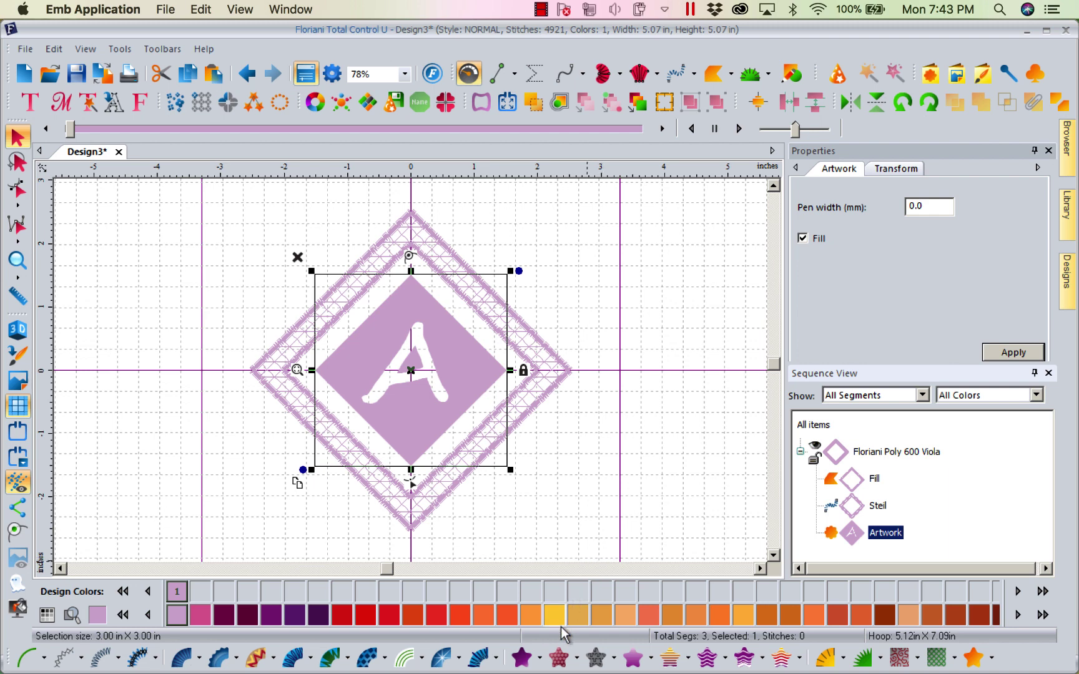
# Convert the combined inner diamond and letter A artwork to a motif fill with pattern 208 and a 6 mm pattern size.
pyautogui.click(604, 665)
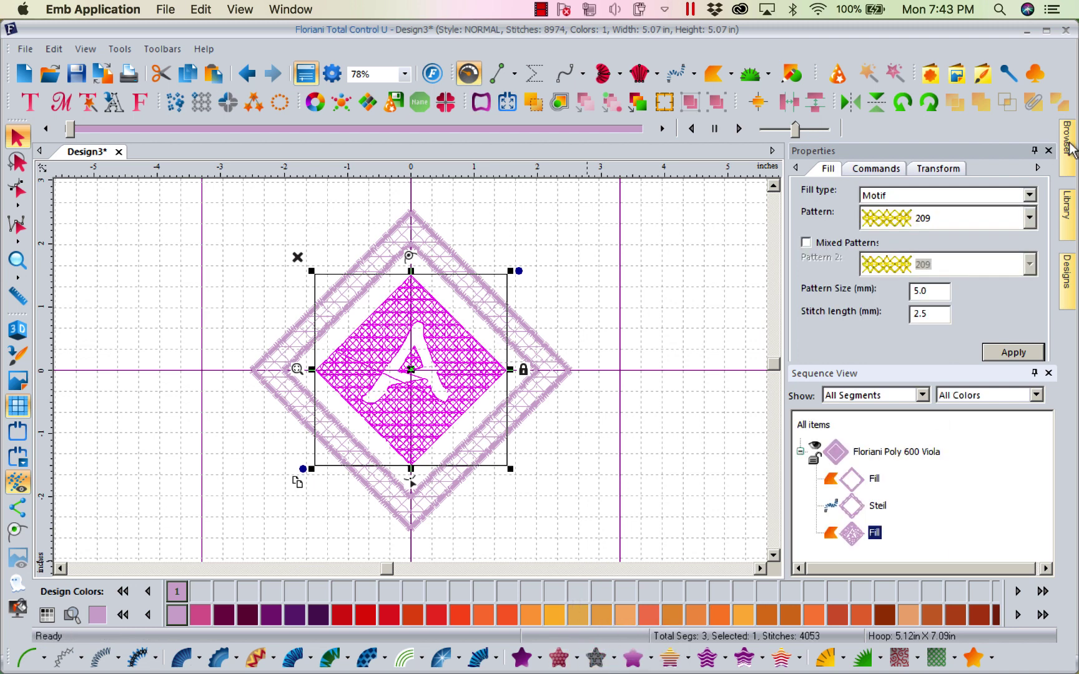
pyautogui.click(1030, 215)
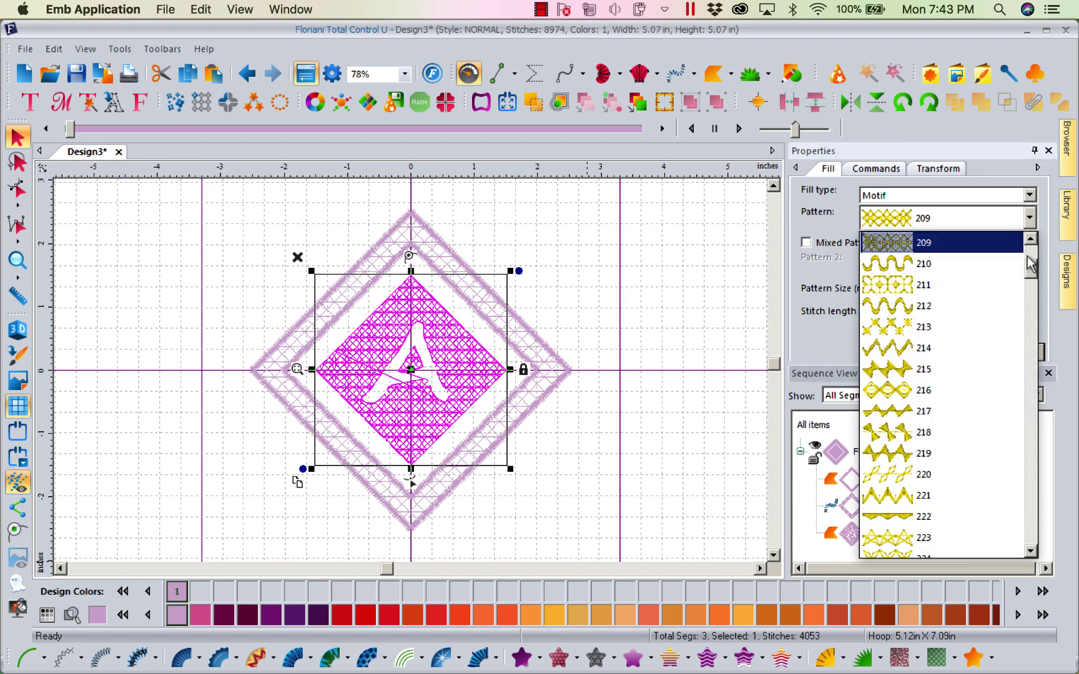
pyautogui.click(1031, 259)
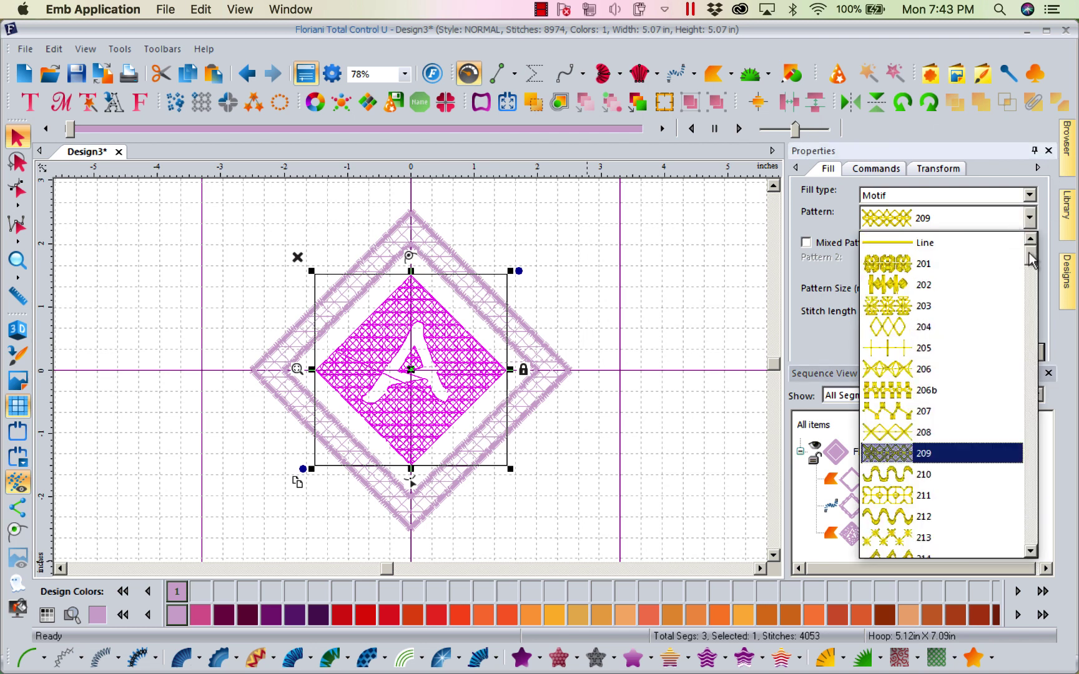
pyautogui.click(901, 433)
pyautogui.doubleClick(933, 298)
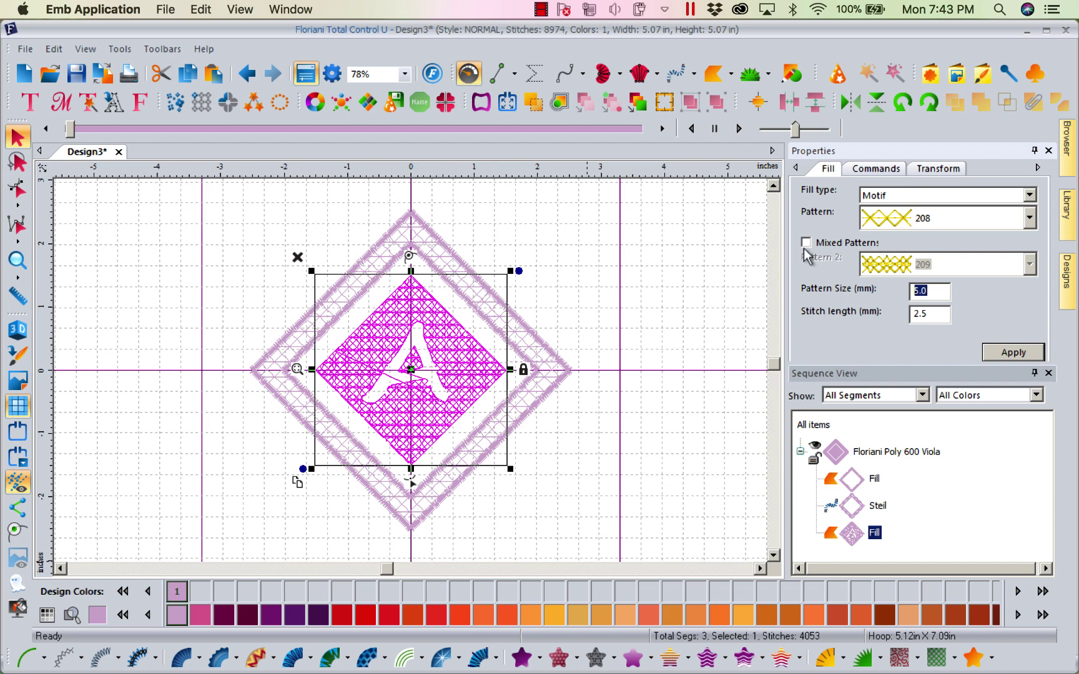
pyautogui.write('6')
pyautogui.click(1012, 353)
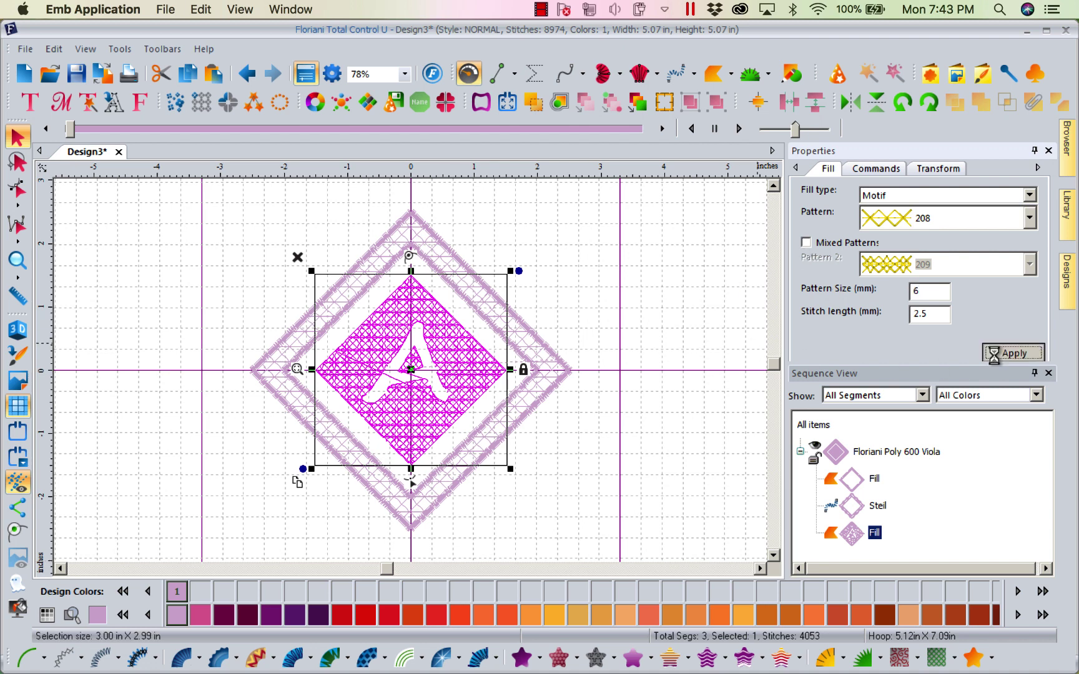
# Duplicate the inner diamond fill in place, convert the copy to a steil border, and clear the selection.
pyautogui.rightClick(415, 360)
pyautogui.click(451, 390)
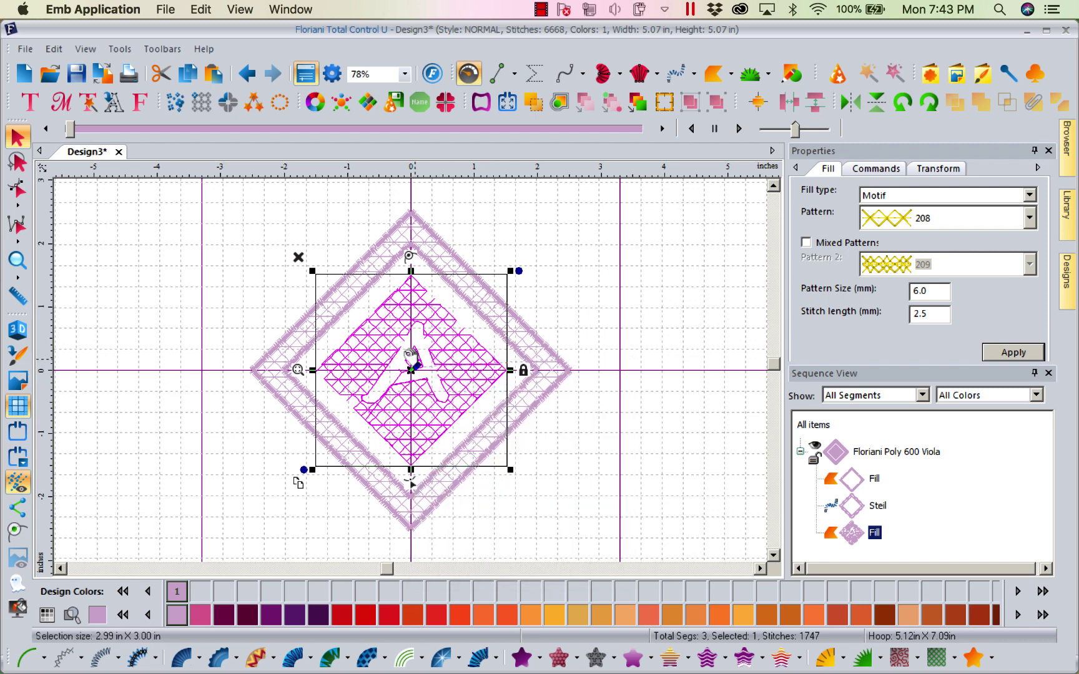
pyautogui.rightClick(397, 344)
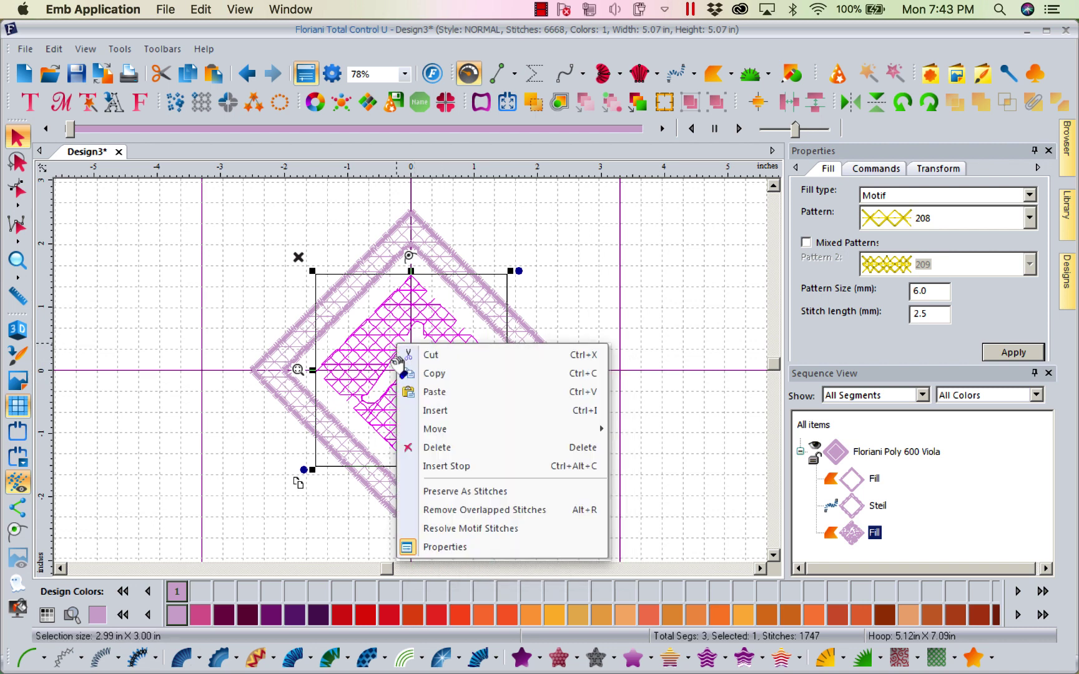
pyautogui.click(436, 393)
pyautogui.click(95, 665)
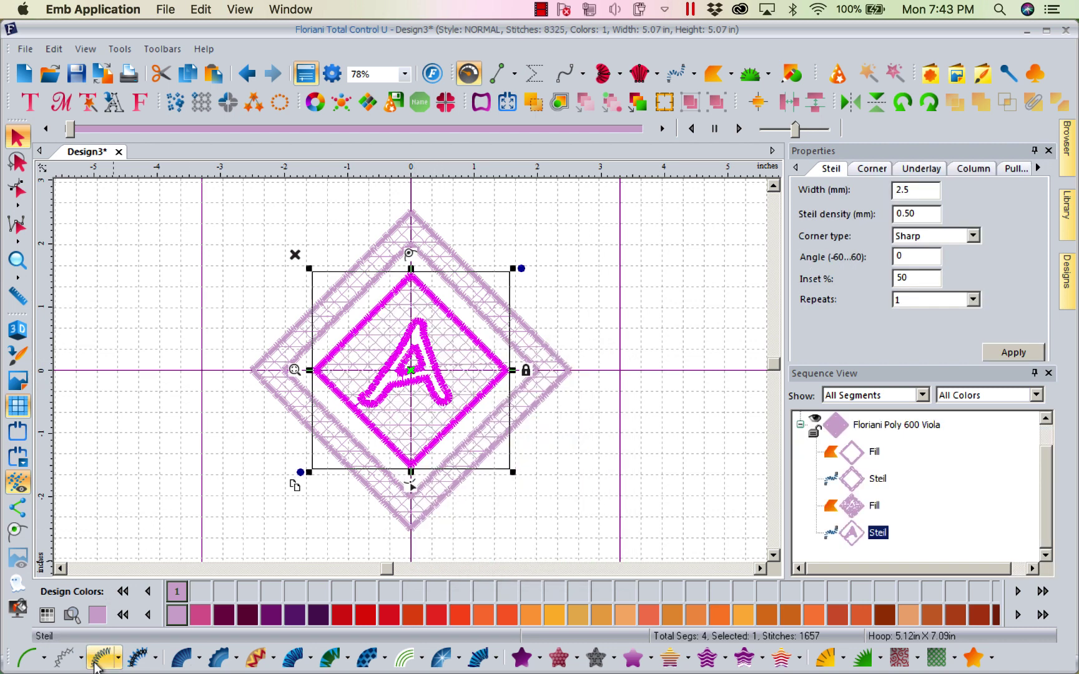
pyautogui.click(676, 281)
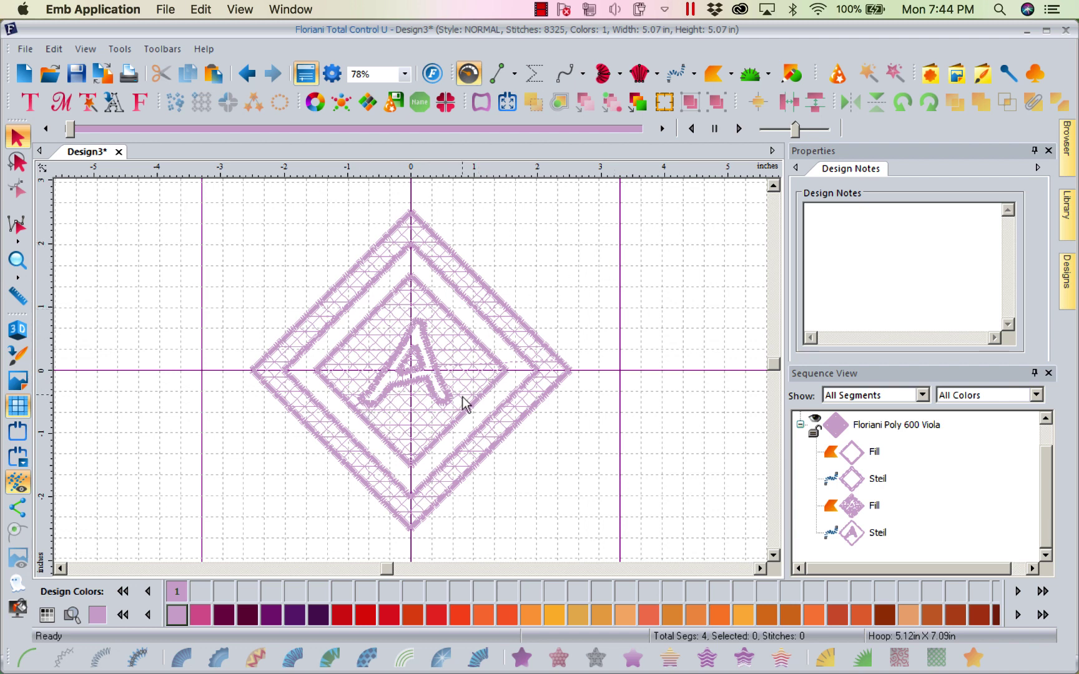
# Create a new design and insert the Crown 002 custom shape as artwork.
pyautogui.click(929, 76)
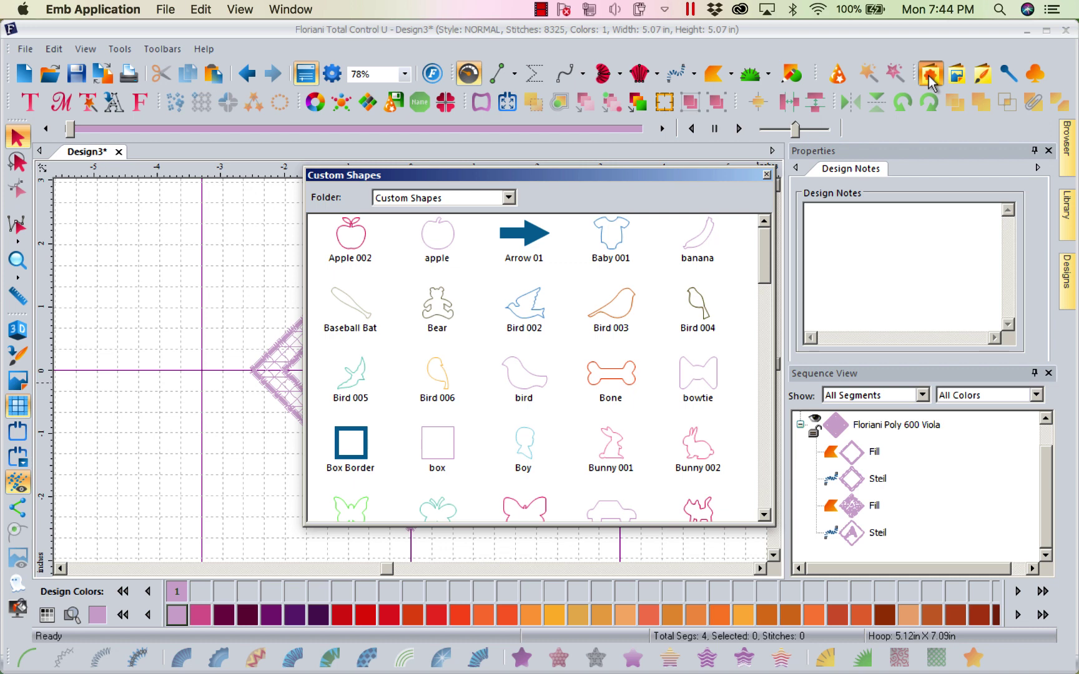
pyautogui.click(767, 176)
pyautogui.click(24, 74)
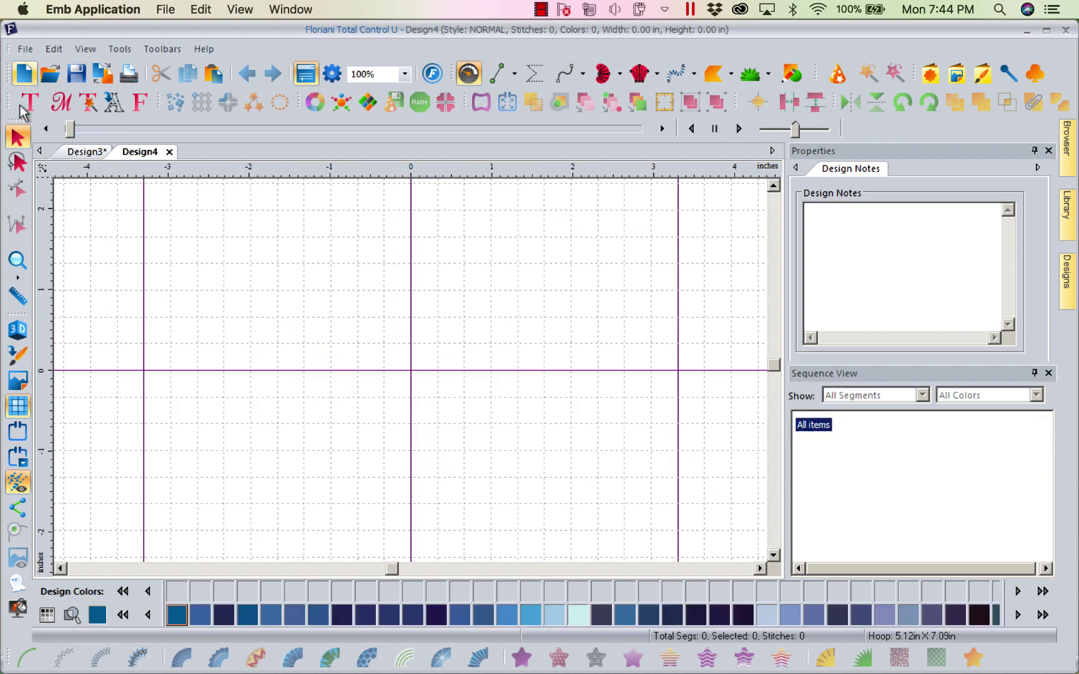
pyautogui.click(931, 74)
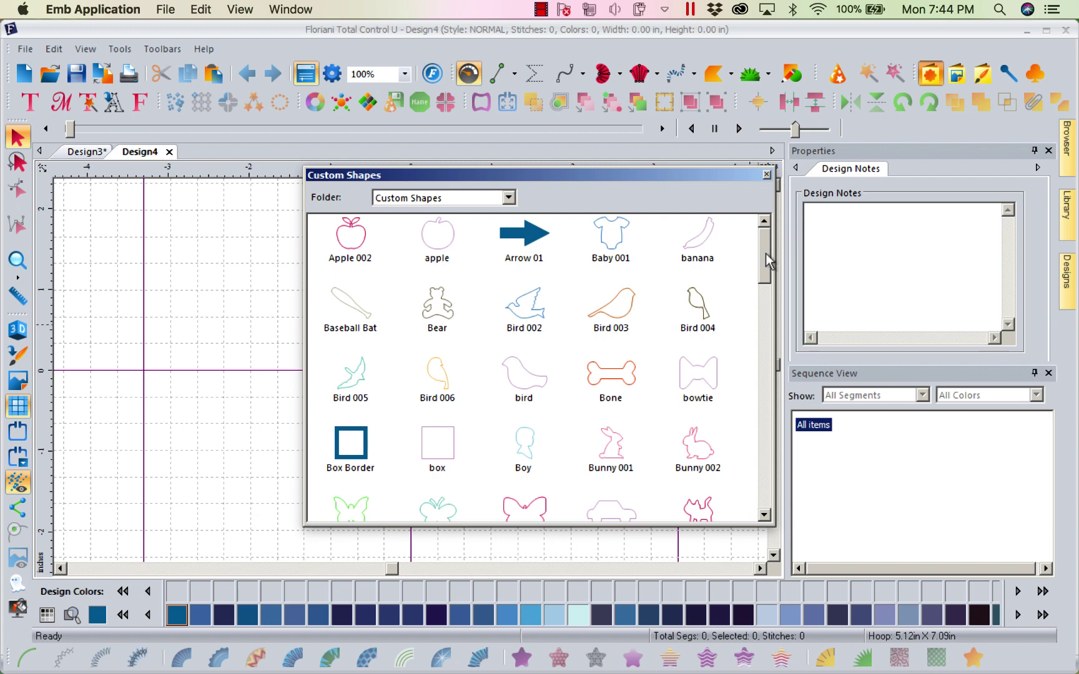
pyautogui.moveTo(765, 253); pyautogui.dragTo(772, 303)
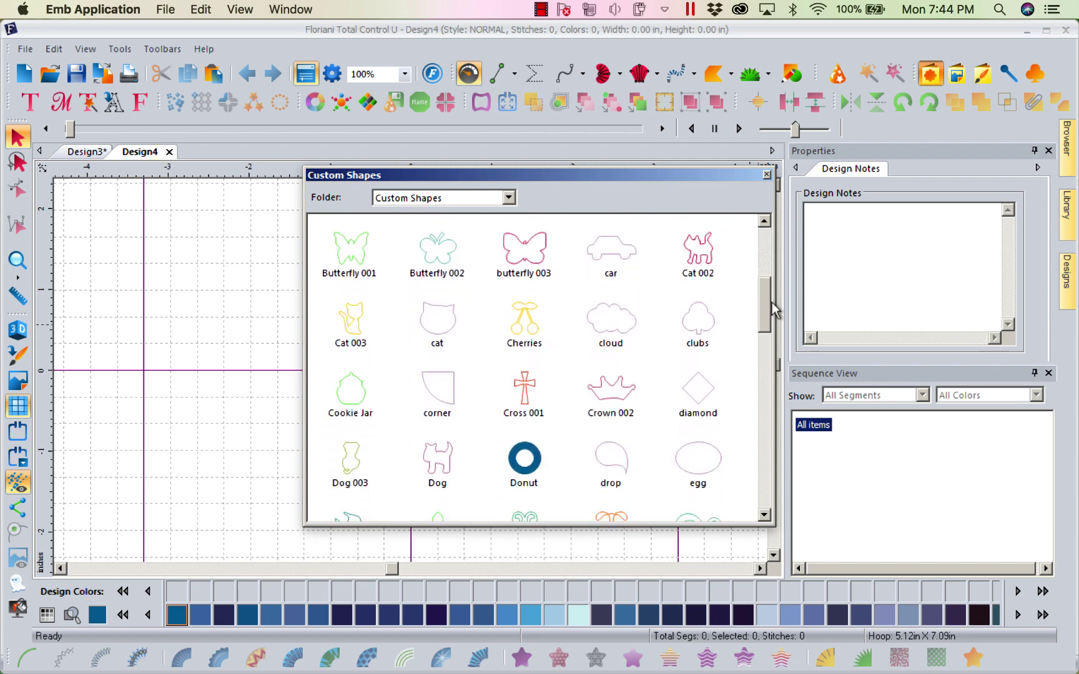
pyautogui.doubleClick(612, 390)
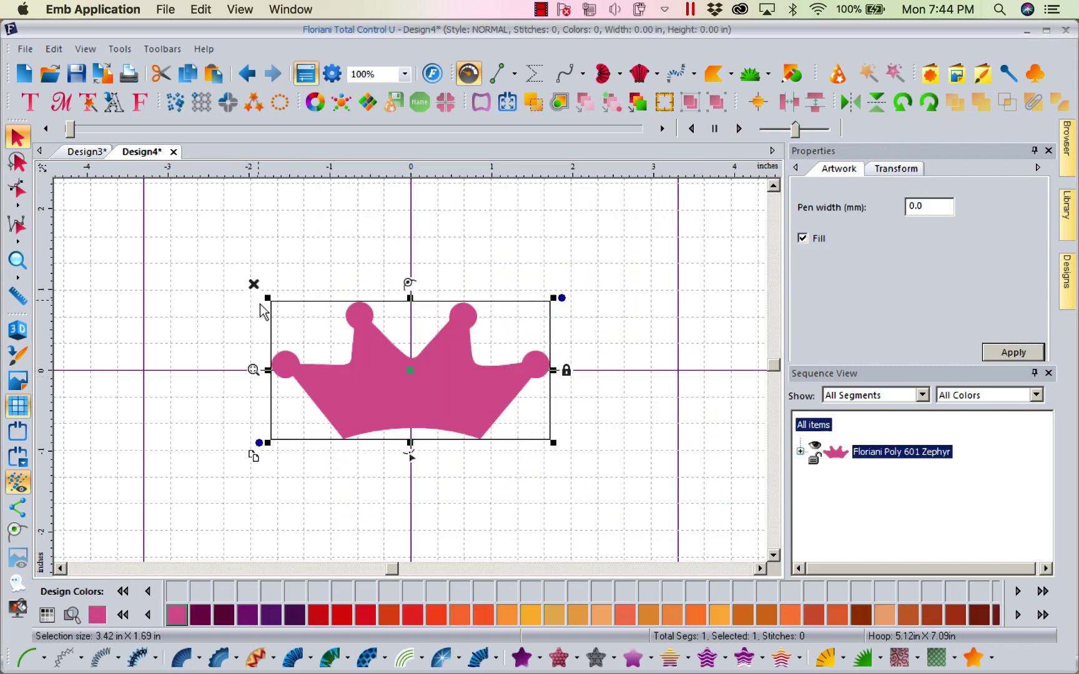
# Enlarge the crown around the design center and set its height to 3 in with the aspect ratio maintained.
pyautogui.moveTo(268, 299); pyautogui.dragTo(105, 203)
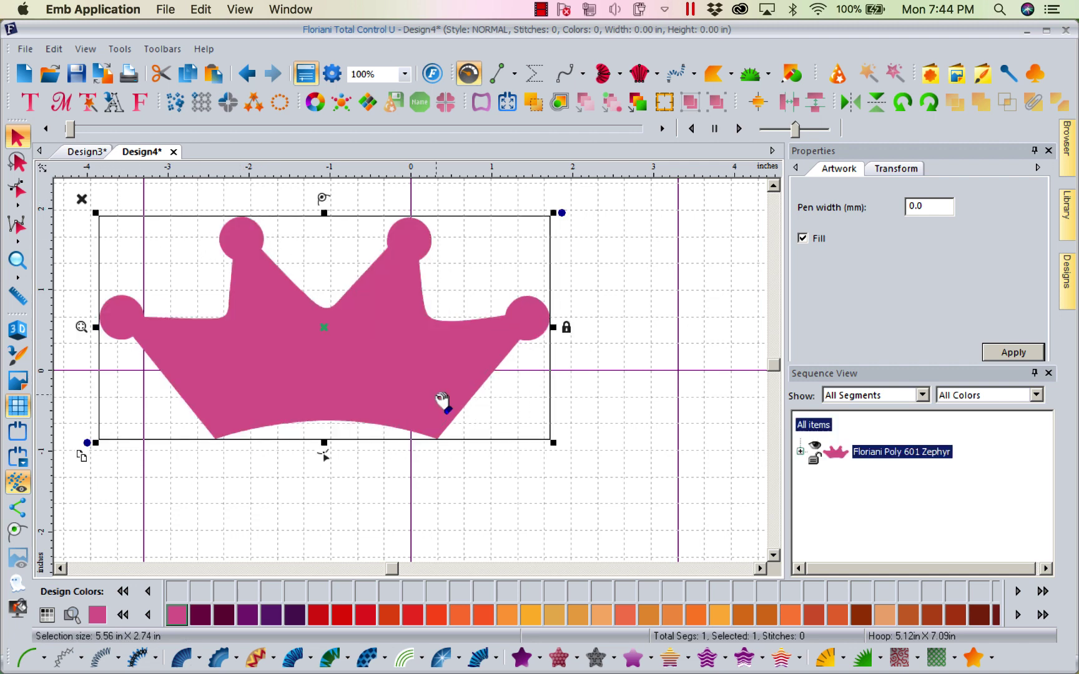
pyautogui.moveTo(328, 332); pyautogui.dragTo(423, 375)
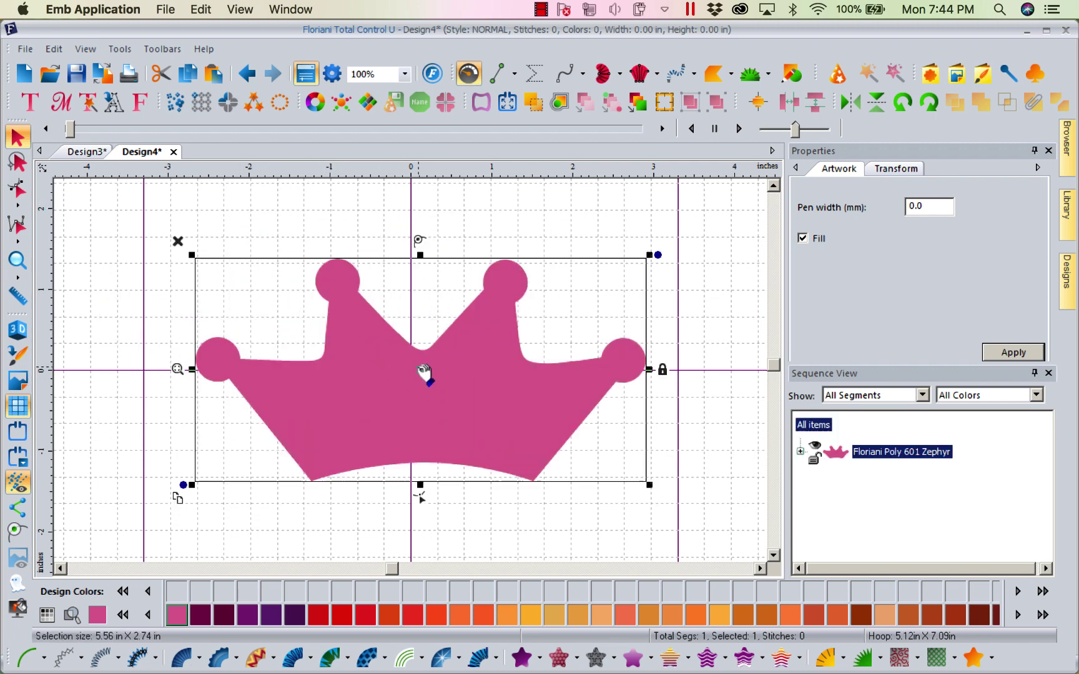
pyautogui.click(905, 169)
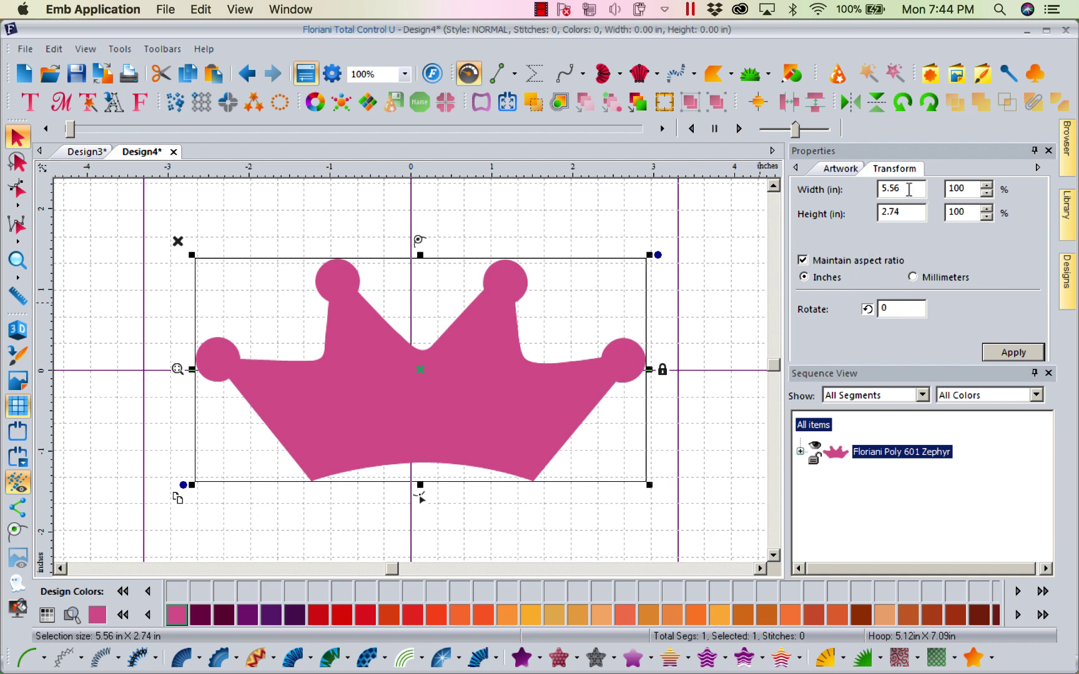
pyautogui.doubleClick(901, 213)
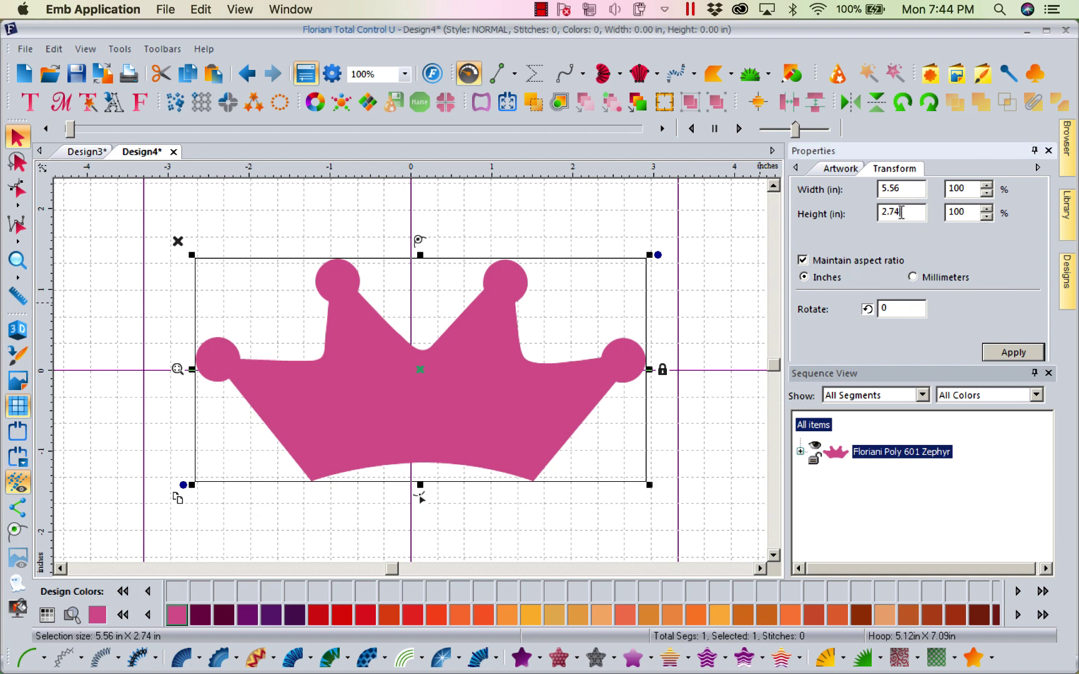
pyautogui.write('3')
pyautogui.click(1015, 353)
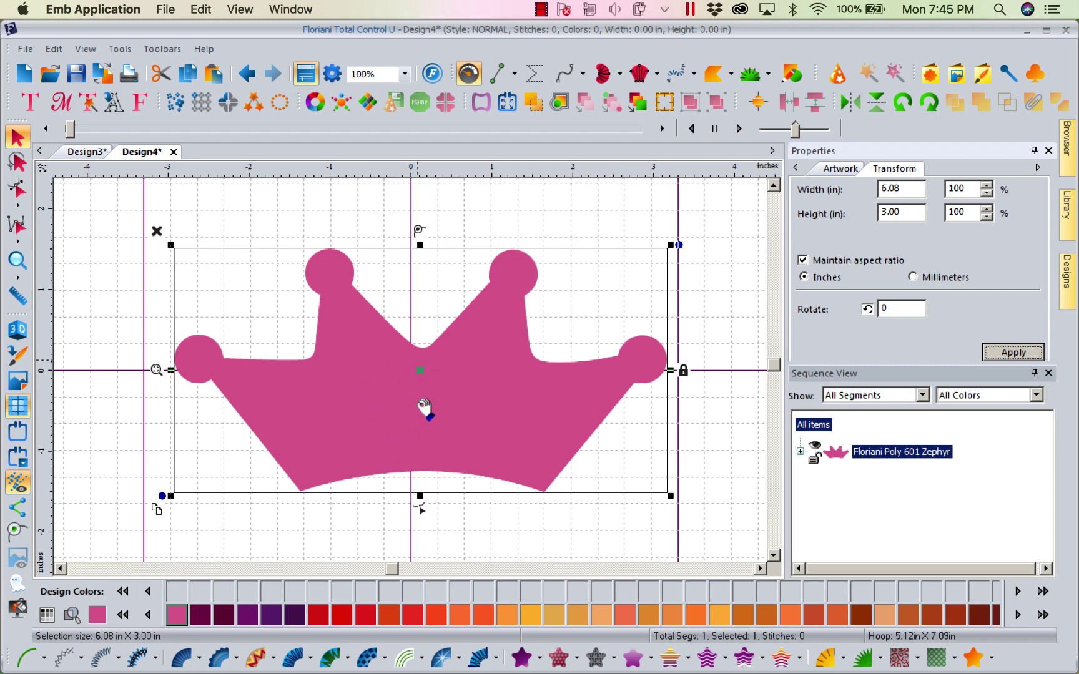
# Measure the crown's body from its middle dip to the base, and import the person's first name as Segoe Script TTF artwork.
pyautogui.click(19, 298)
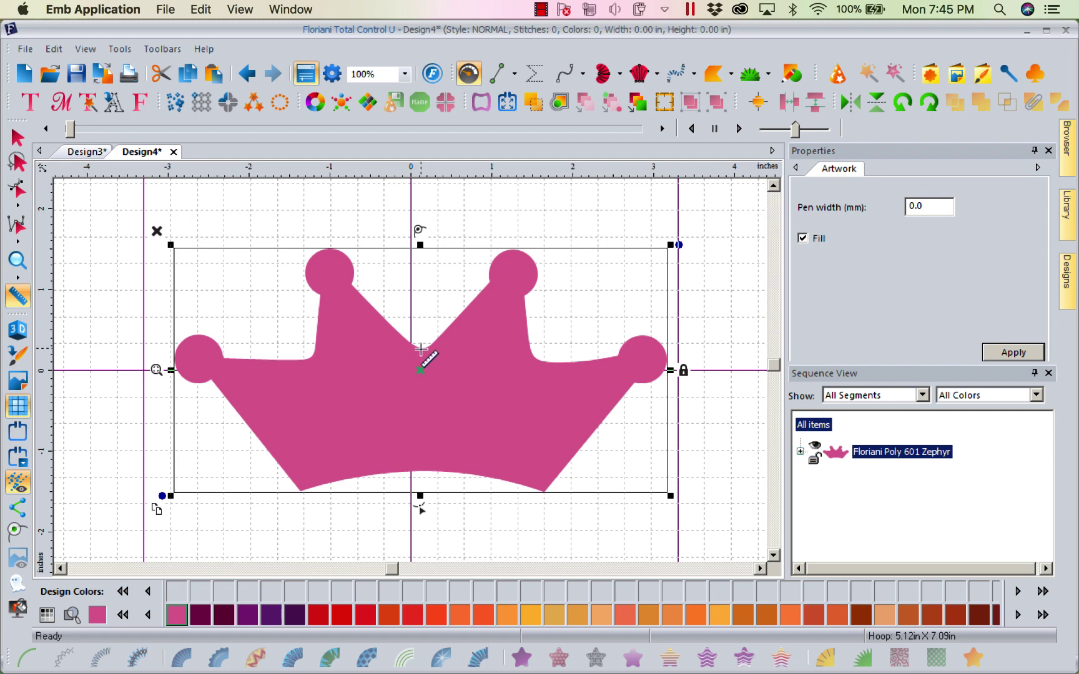
pyautogui.moveTo(420, 348); pyautogui.dragTo(423, 470)
pyautogui.click(115, 105)
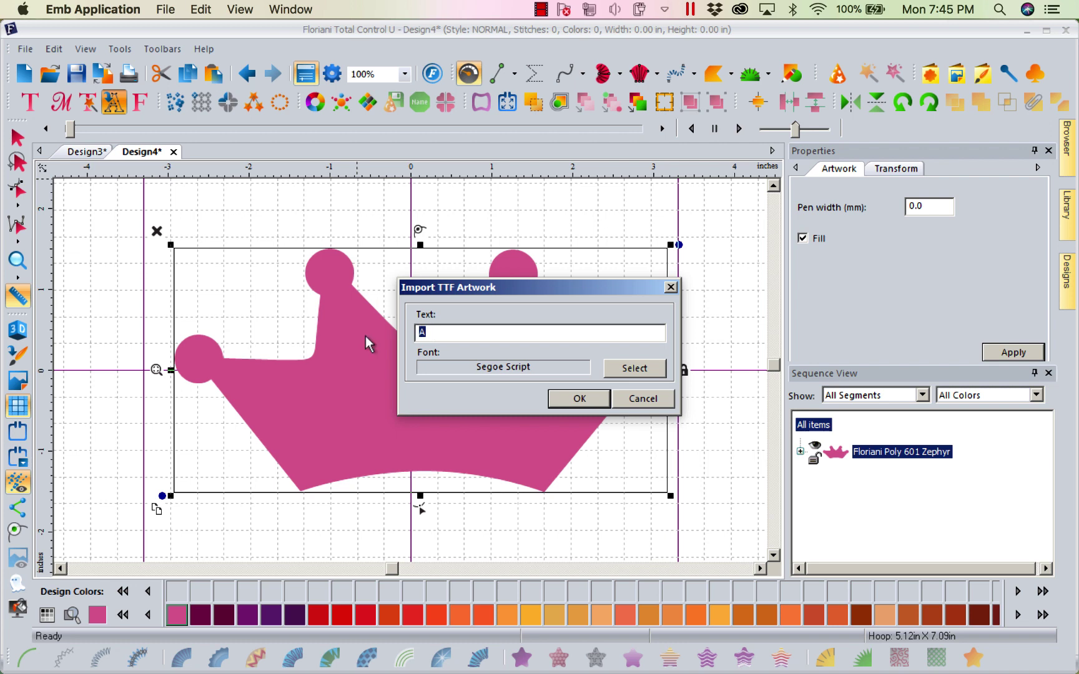
pyautogui.write('Ditza')
pyautogui.click(586, 404)
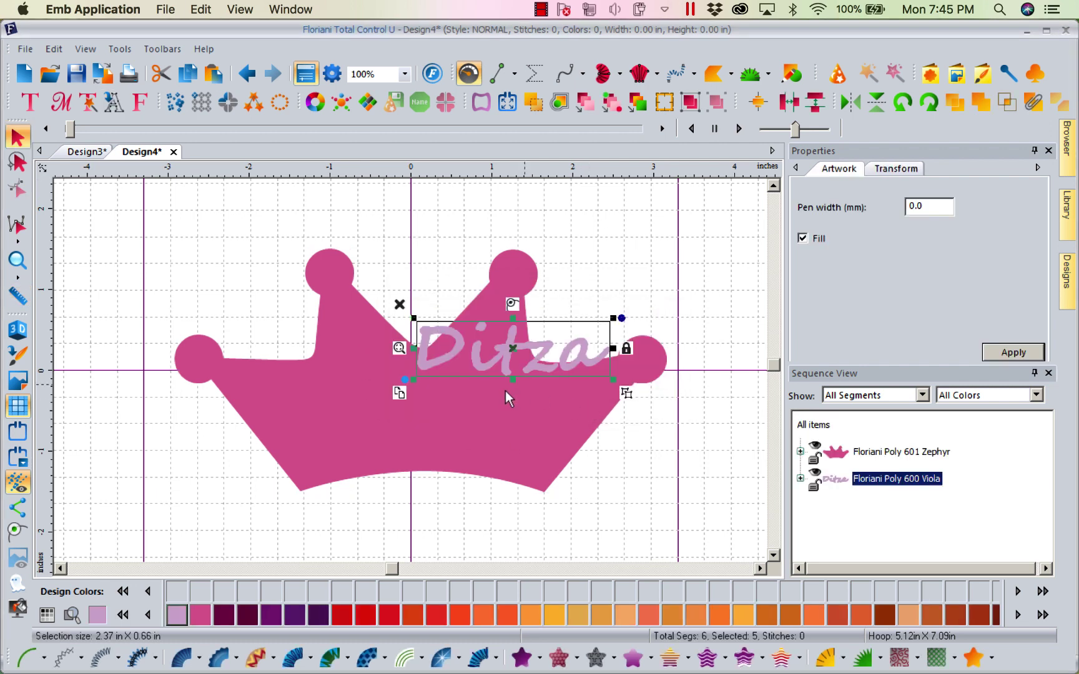
# Move the name artwork into the crown's body and enlarge it to about 3.42 × 0.95 in.
pyautogui.moveTo(517, 350); pyautogui.dragTo(442, 408)
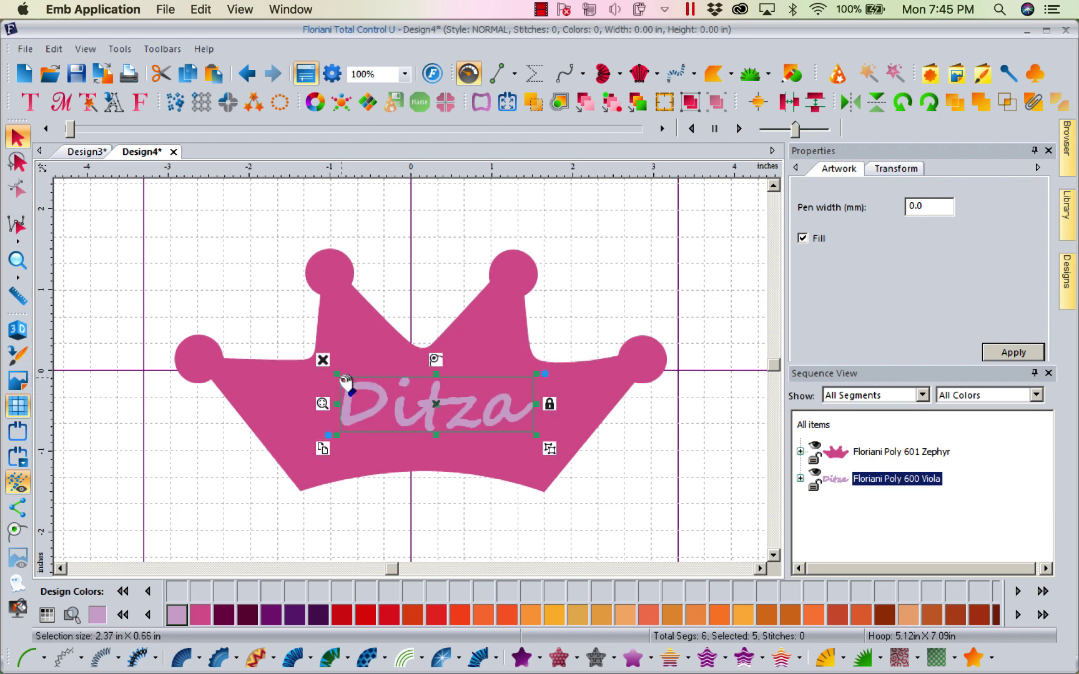
pyautogui.moveTo(336, 375); pyautogui.dragTo(253, 344)
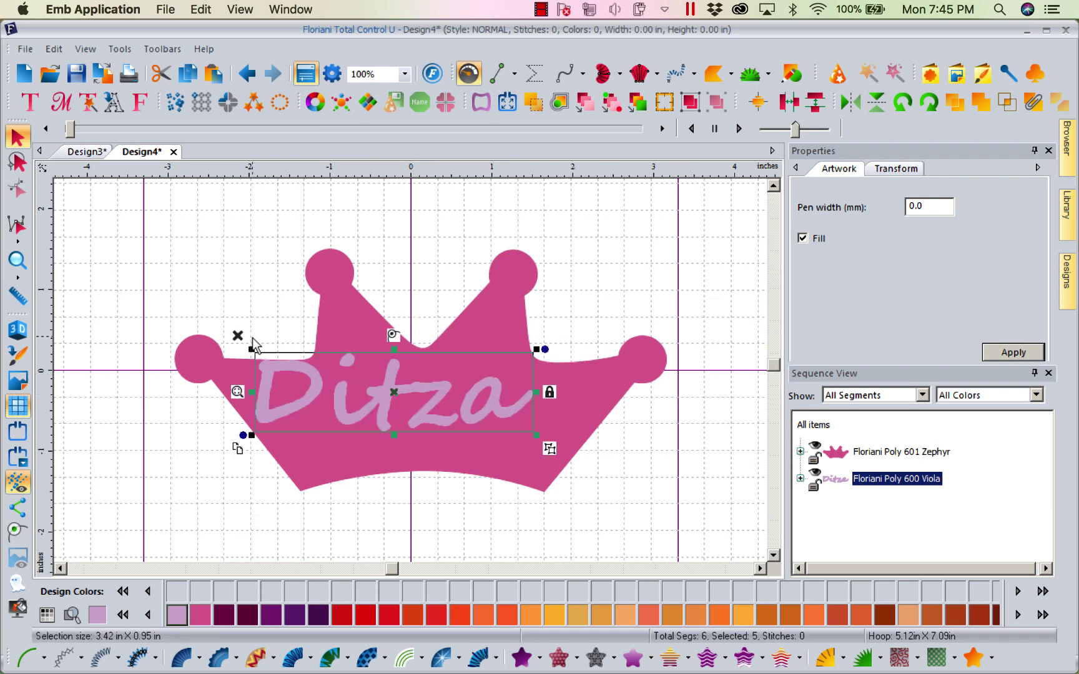
pyautogui.moveTo(397, 400); pyautogui.dragTo(450, 416)
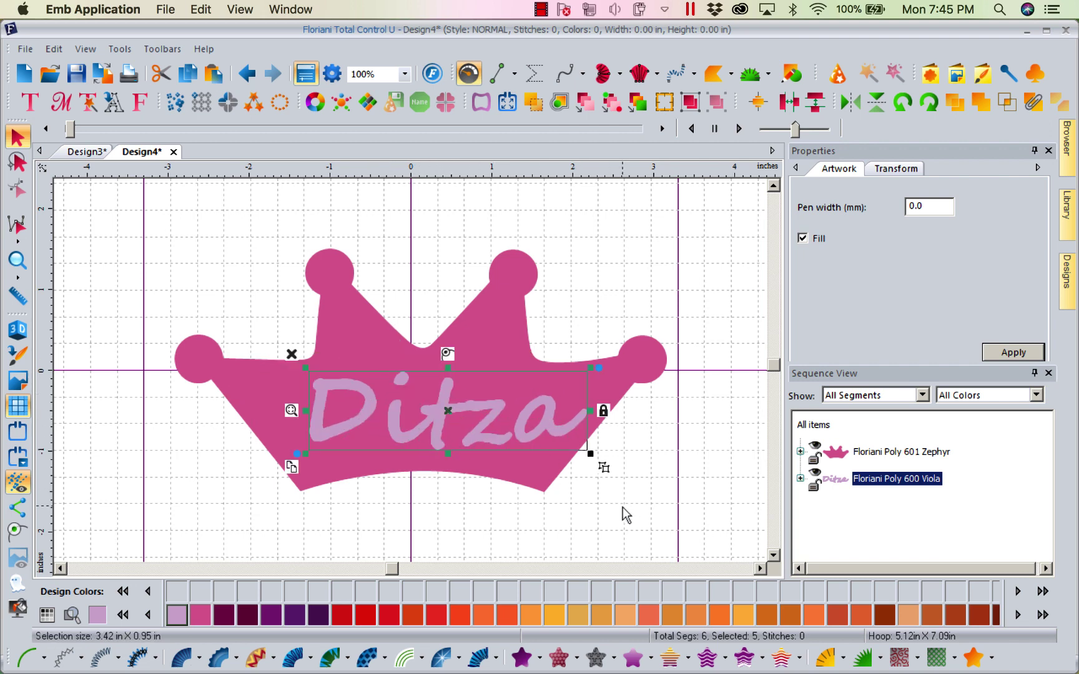
# Nudge the name slightly left and down so it sits centered in the crown's body.
pyautogui.press('Left')
pyautogui.press('Left')
pyautogui.press('Left')
pyautogui.press('Left')
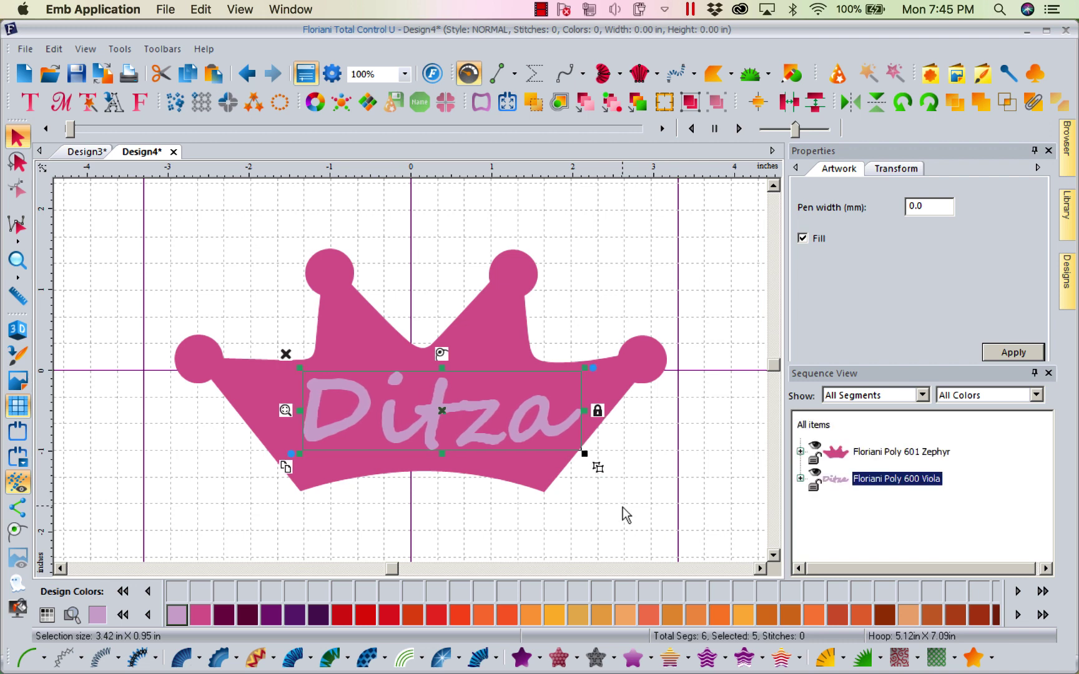
pyautogui.press('Left')
pyautogui.press('Left')
pyautogui.press('Down')
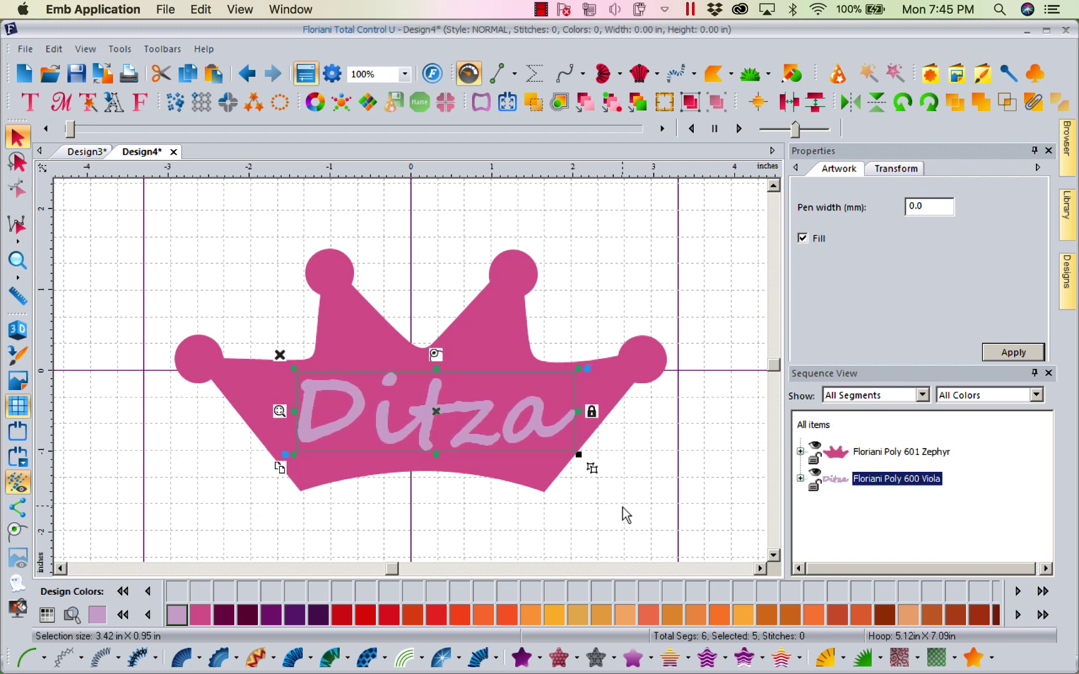
pyautogui.press('Down')
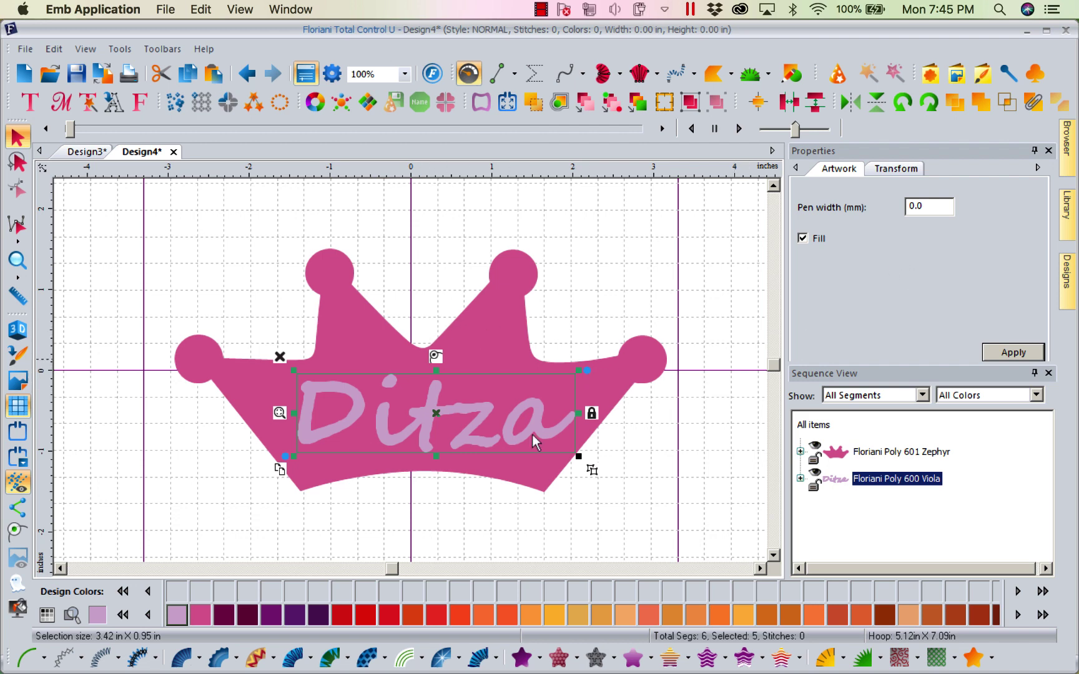
# Try combining only the name's letters into one artwork, and undo the combination.
pyautogui.click(1033, 103)
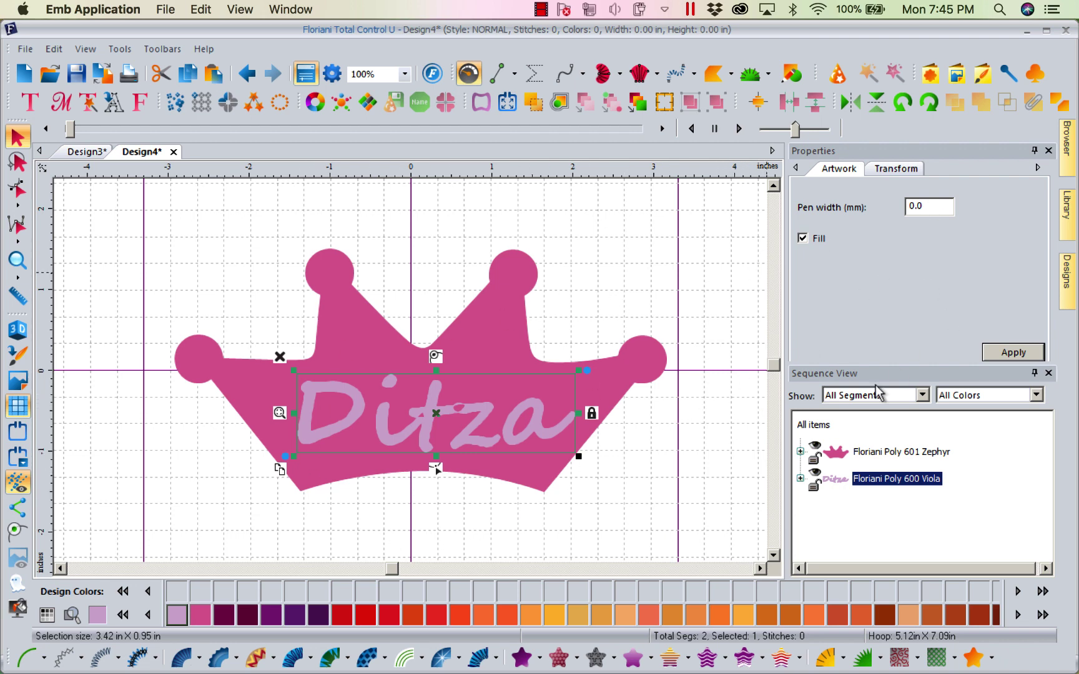
pyautogui.click(822, 426)
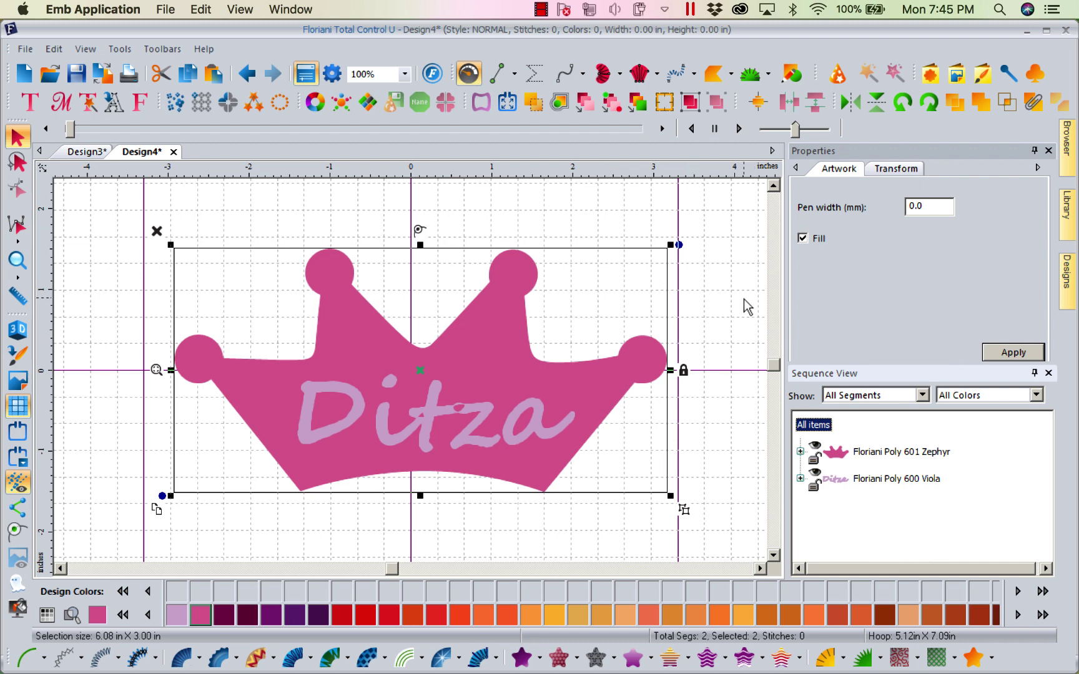
pyautogui.click(248, 74)
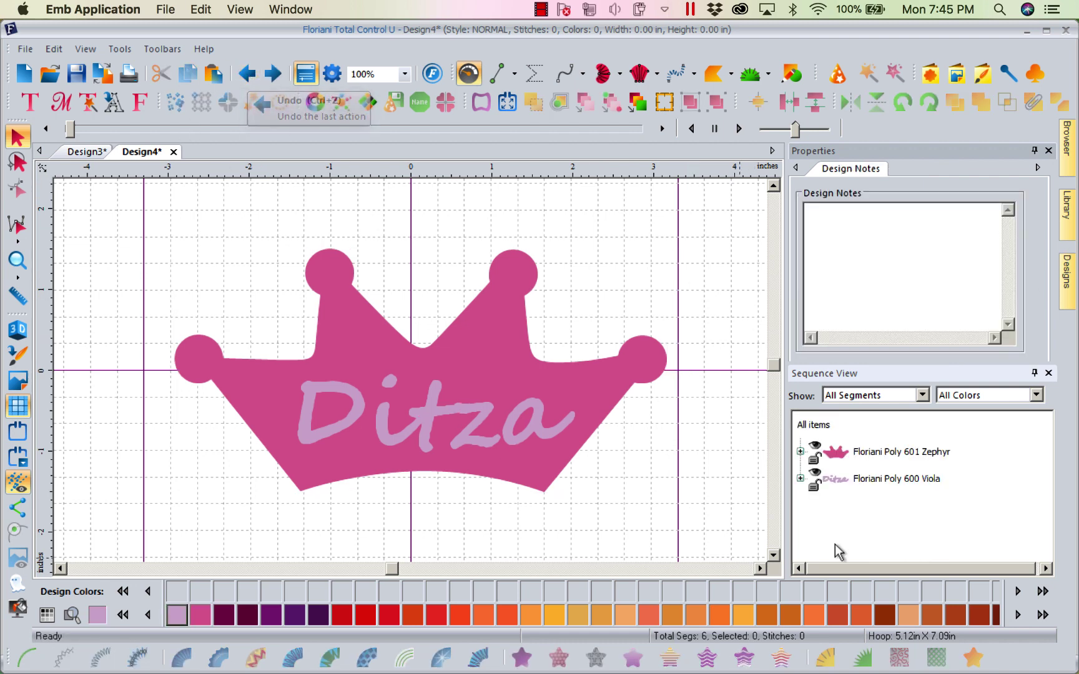
# Try combining the crown and all the name's letters into one cutout artwork, and undo the combination.
pyautogui.click(822, 426)
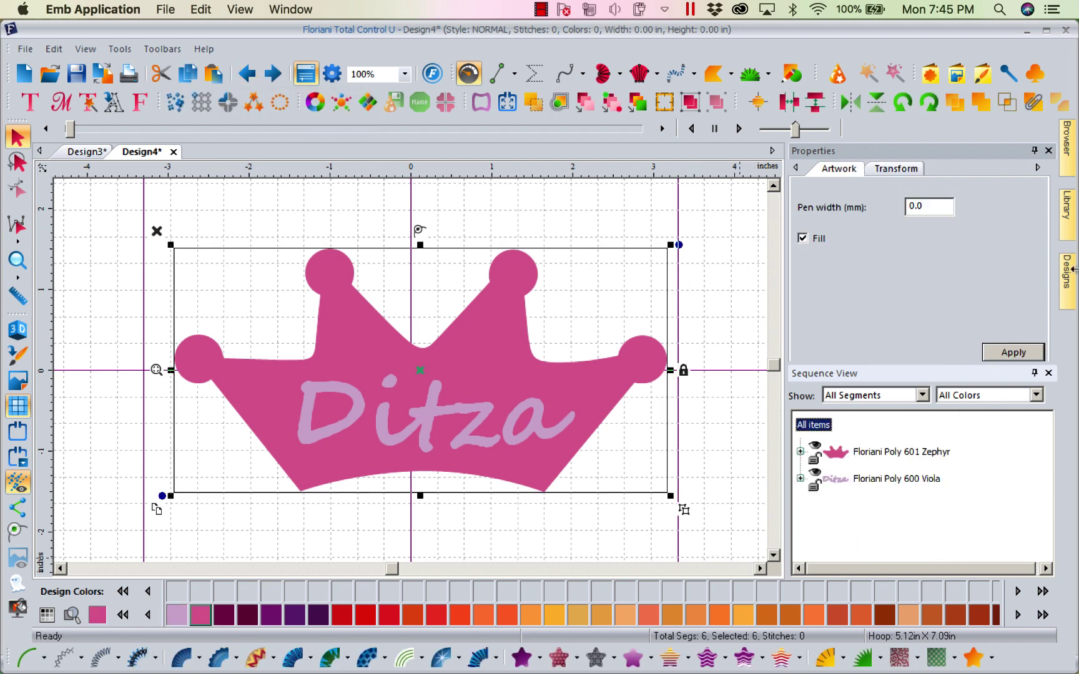
pyautogui.click(1032, 104)
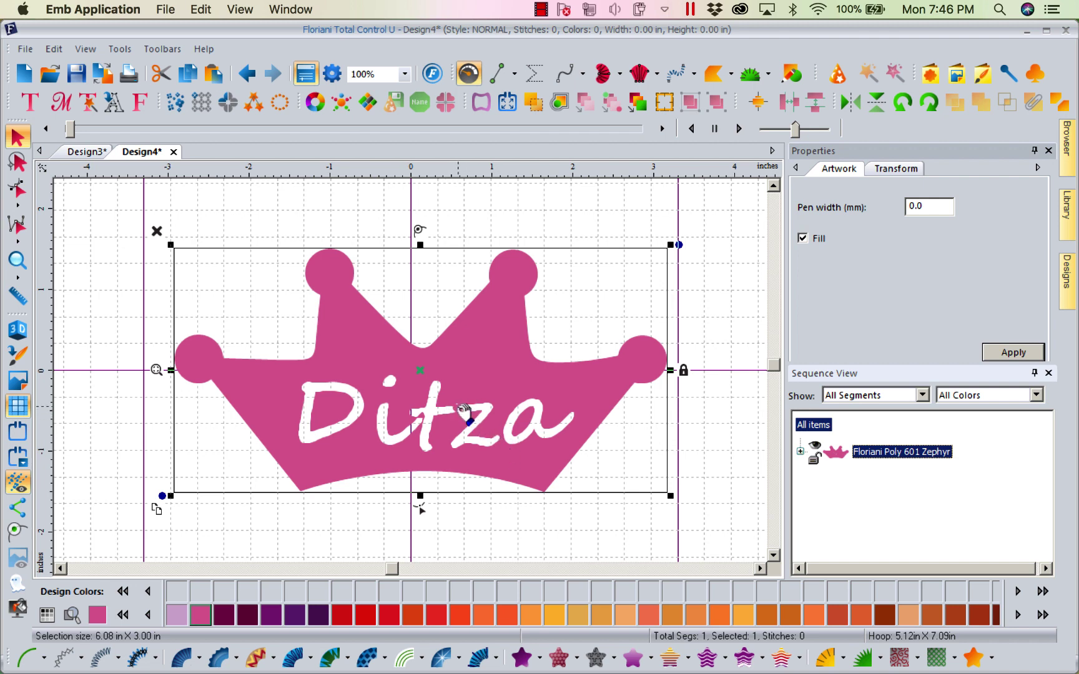
pyautogui.click(247, 73)
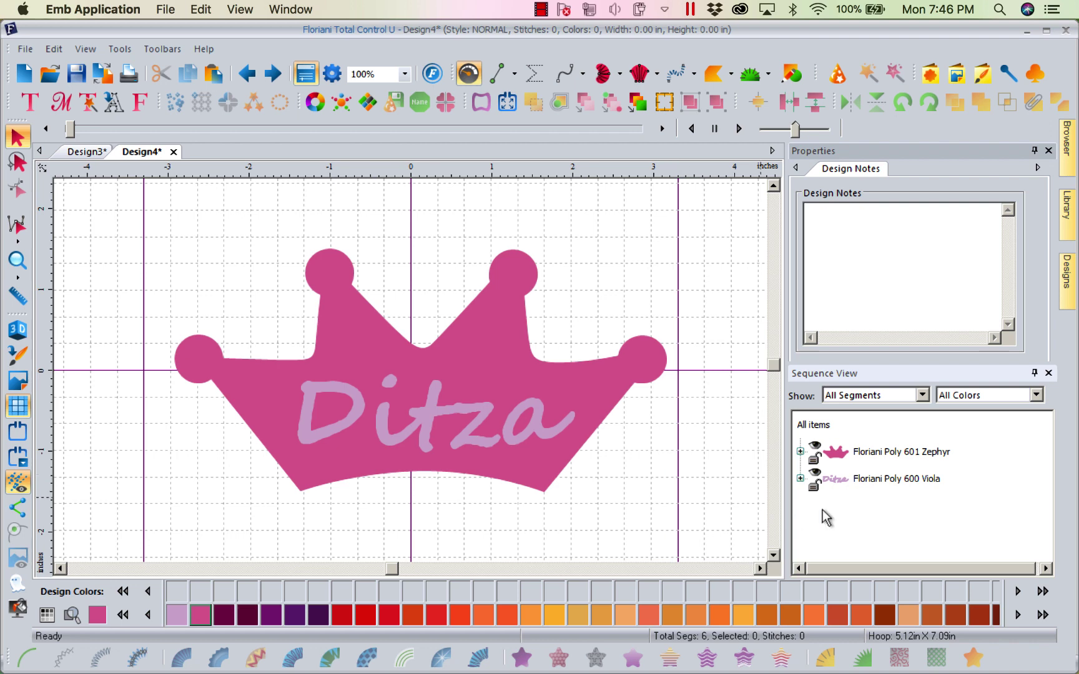
# Shift the name's last two letters slightly right, opening a gap after the letter t.
pyautogui.click(800, 478)
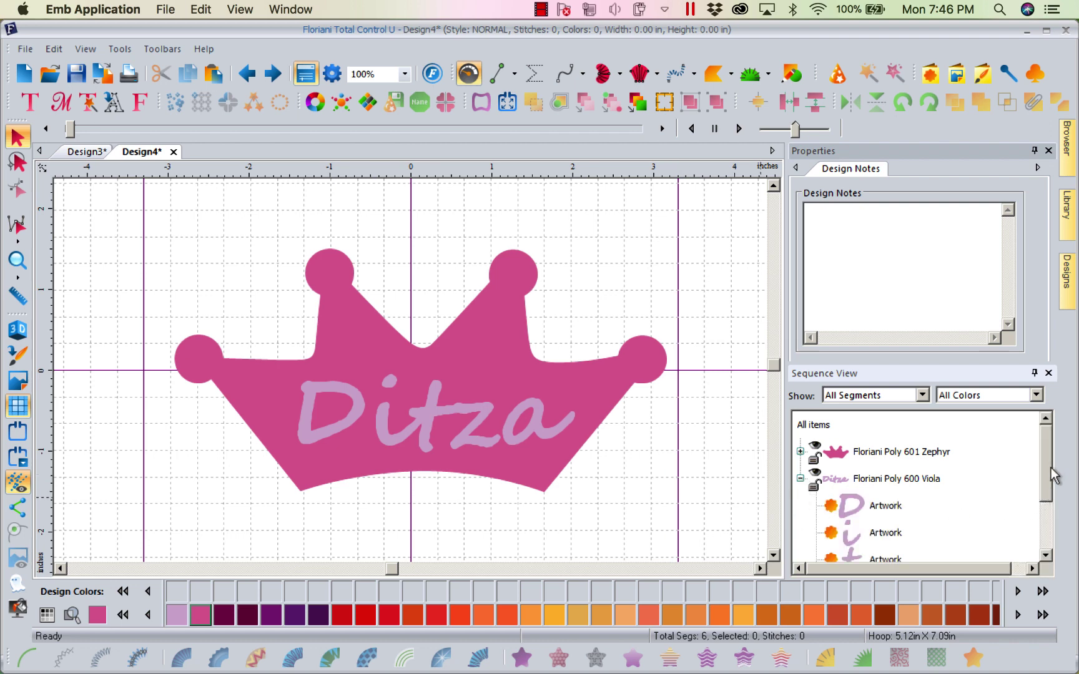
pyautogui.moveTo(1051, 473); pyautogui.dragTo(1052, 512)
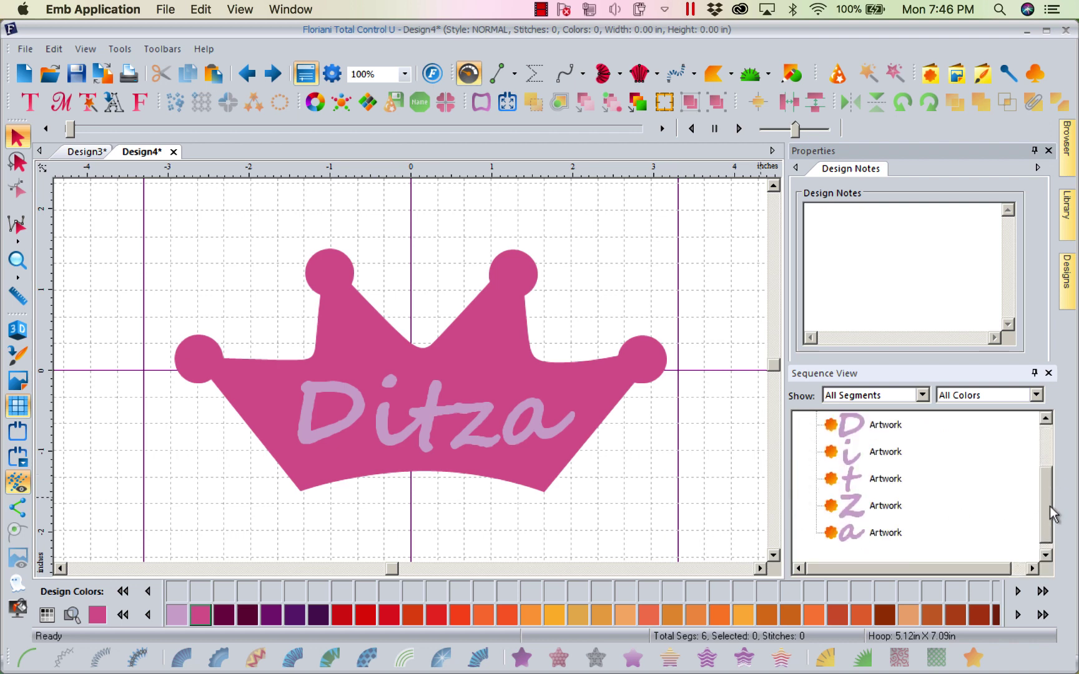
pyautogui.click(881, 507)
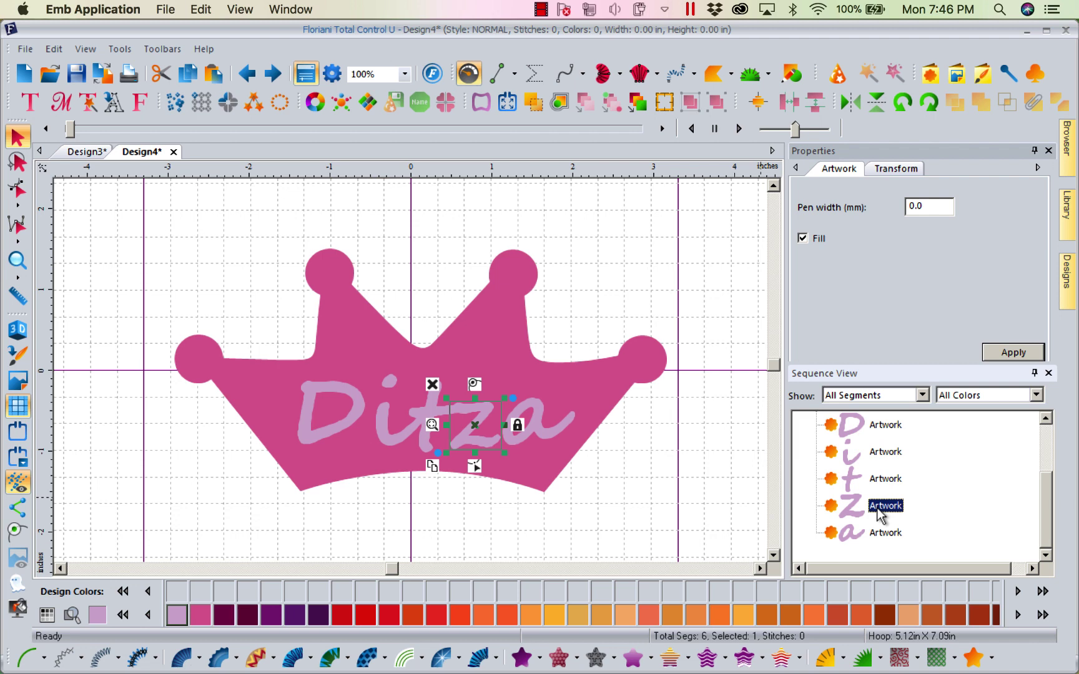
pyautogui.keyDown('shift'); pyautogui.click(873, 534); pyautogui.keyUp('shift')
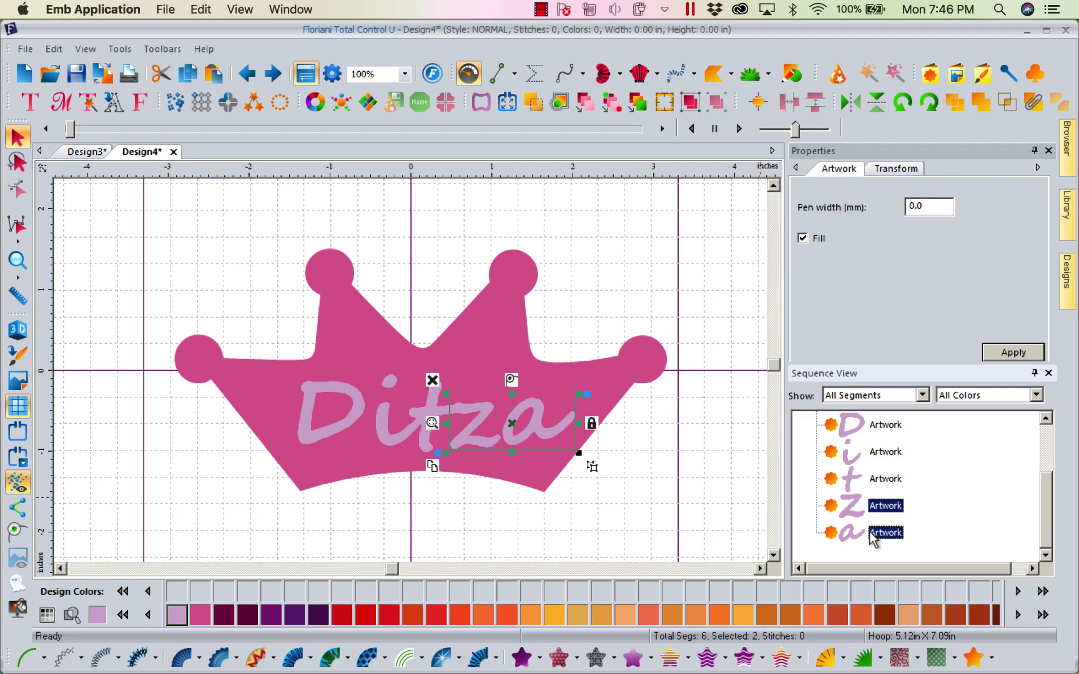
pyautogui.click(640, 479)
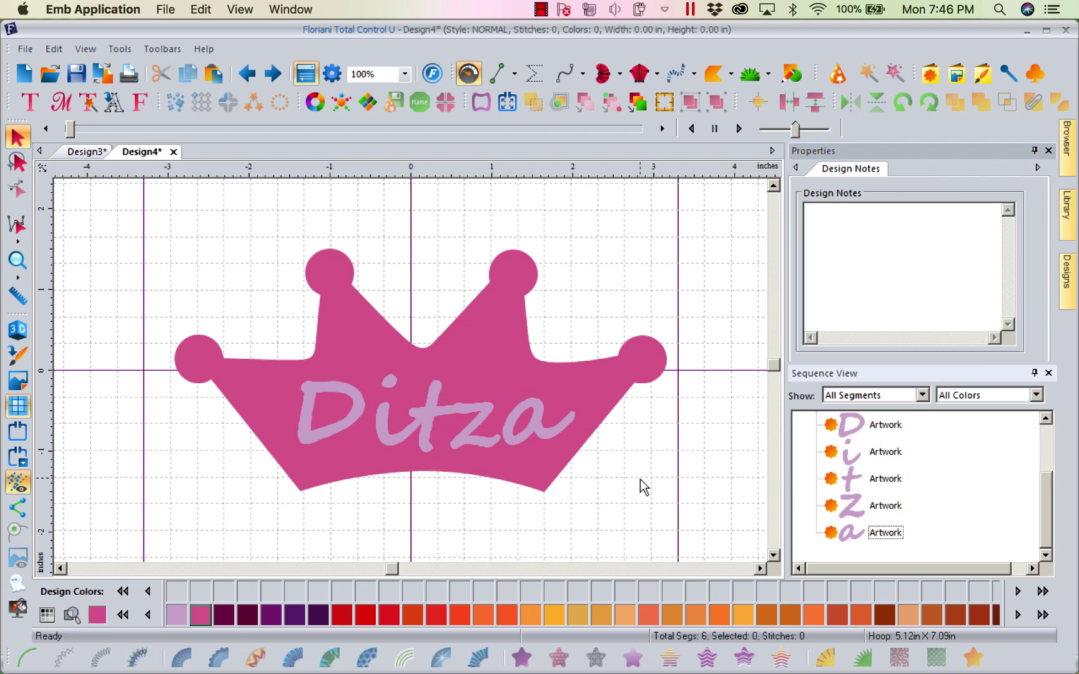
pyautogui.click(882, 507)
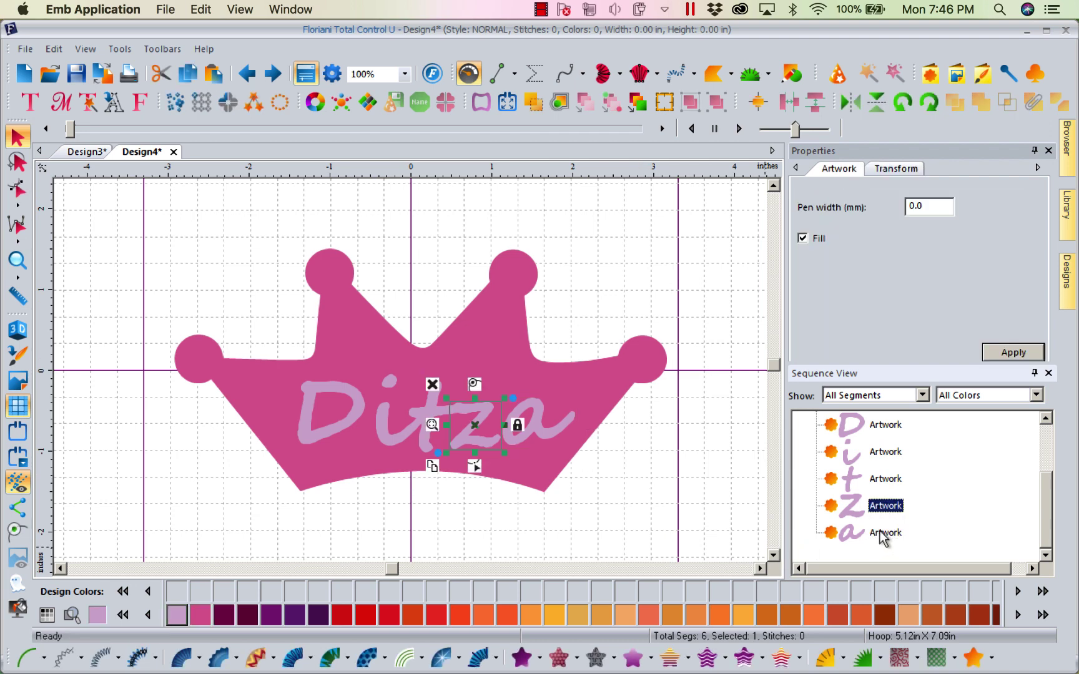
pyautogui.keyDown('ctrl'); pyautogui.click(882, 532); pyautogui.keyUp('ctrl')
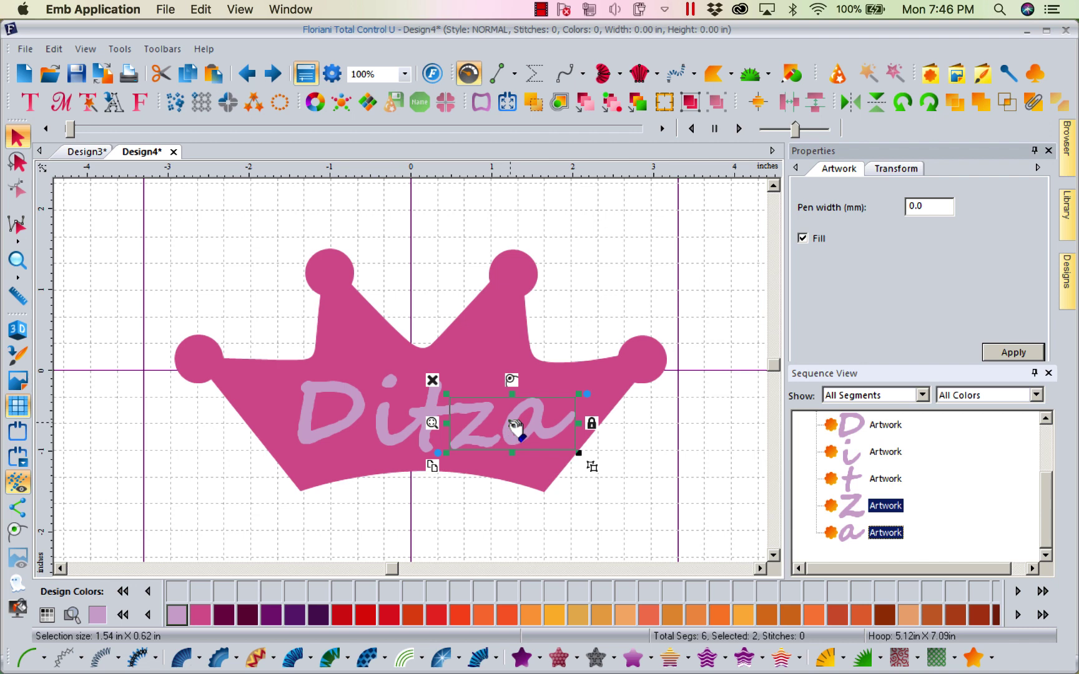
pyautogui.moveTo(516, 427); pyautogui.dragTo(524, 430)
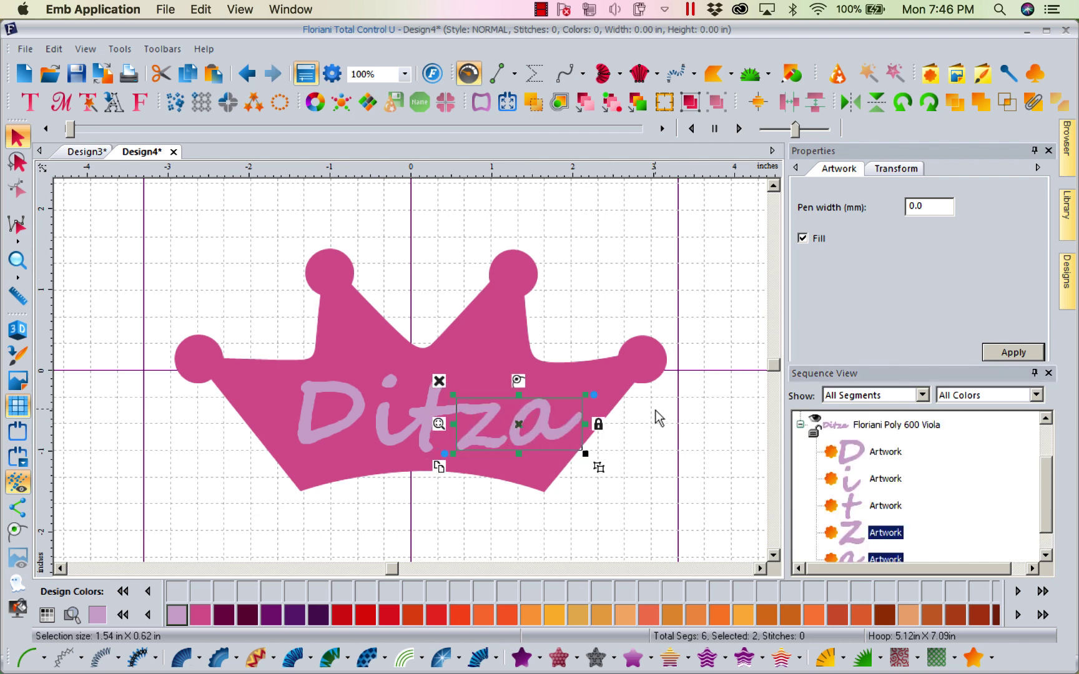
pyautogui.press('Right')
pyautogui.press('Right')
pyautogui.press('Right')
pyautogui.press('Right')
pyautogui.press('Right')
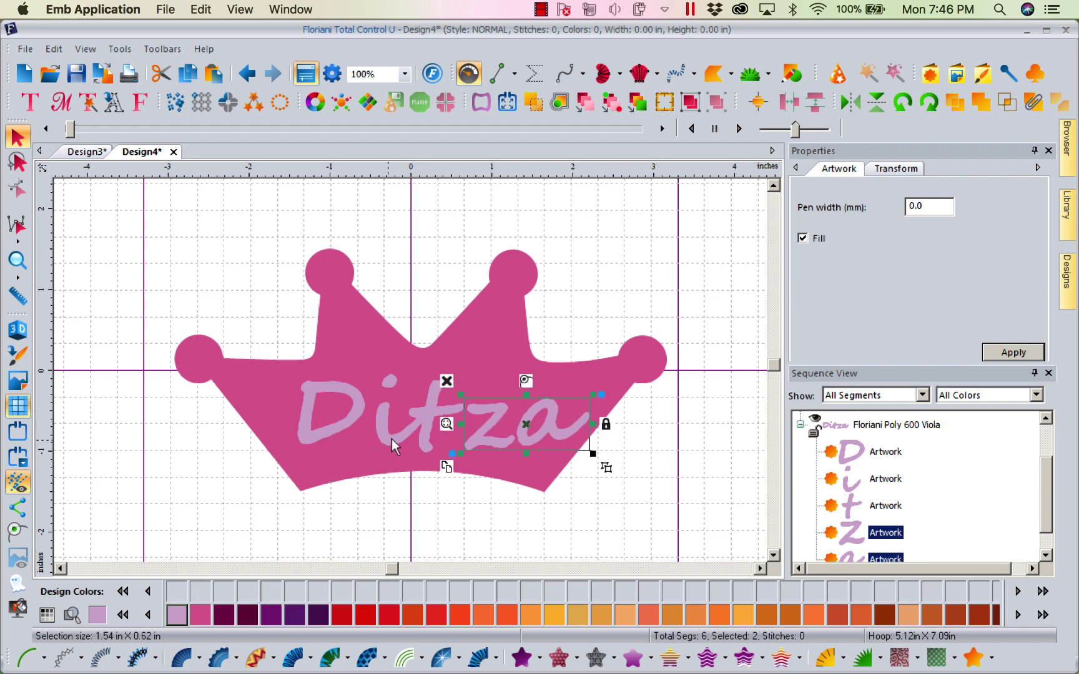
# Move the name's second and third letters together slightly left to even out the letter spacing.
pyautogui.click(886, 479)
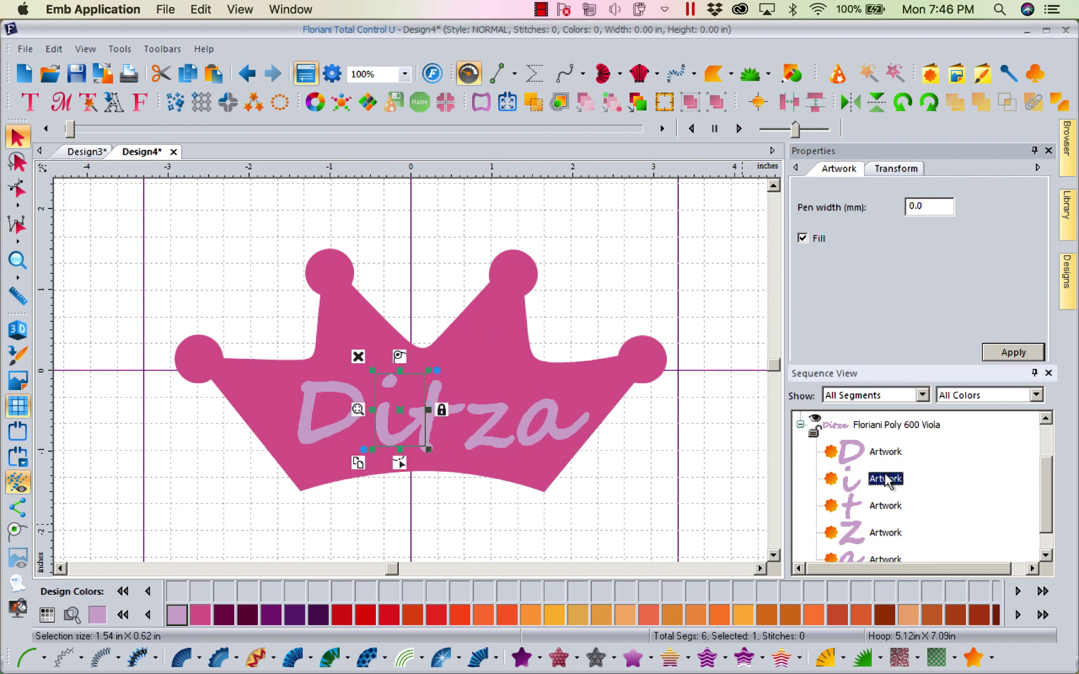
pyautogui.keyDown('shift'); pyautogui.click(885, 505); pyautogui.keyUp('shift')
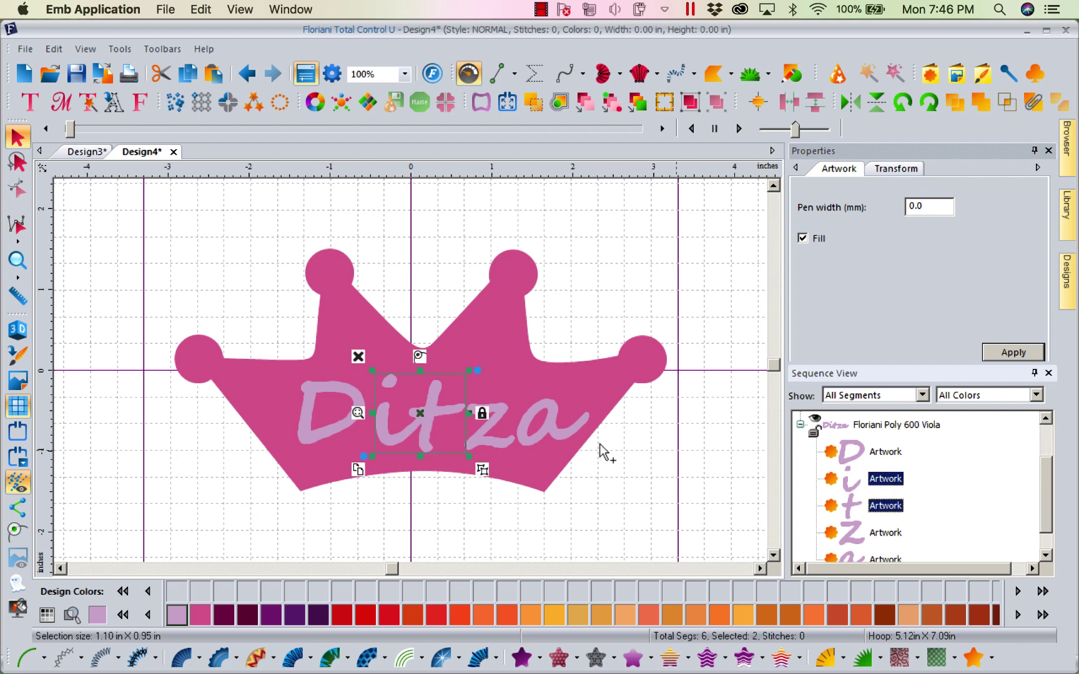
pyautogui.moveTo(426, 418); pyautogui.dragTo(423, 417)
pyautogui.click(695, 289)
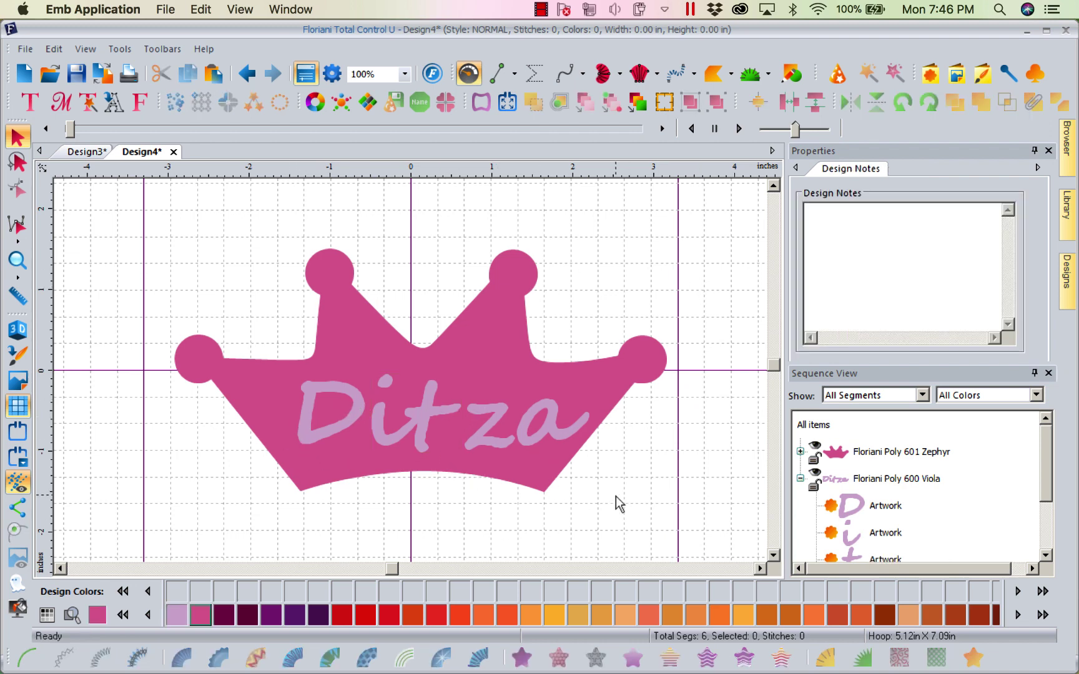
# Combine the crown and all the letters into one cutout artwork and convert it to a Motif fill.
pyautogui.click(822, 426)
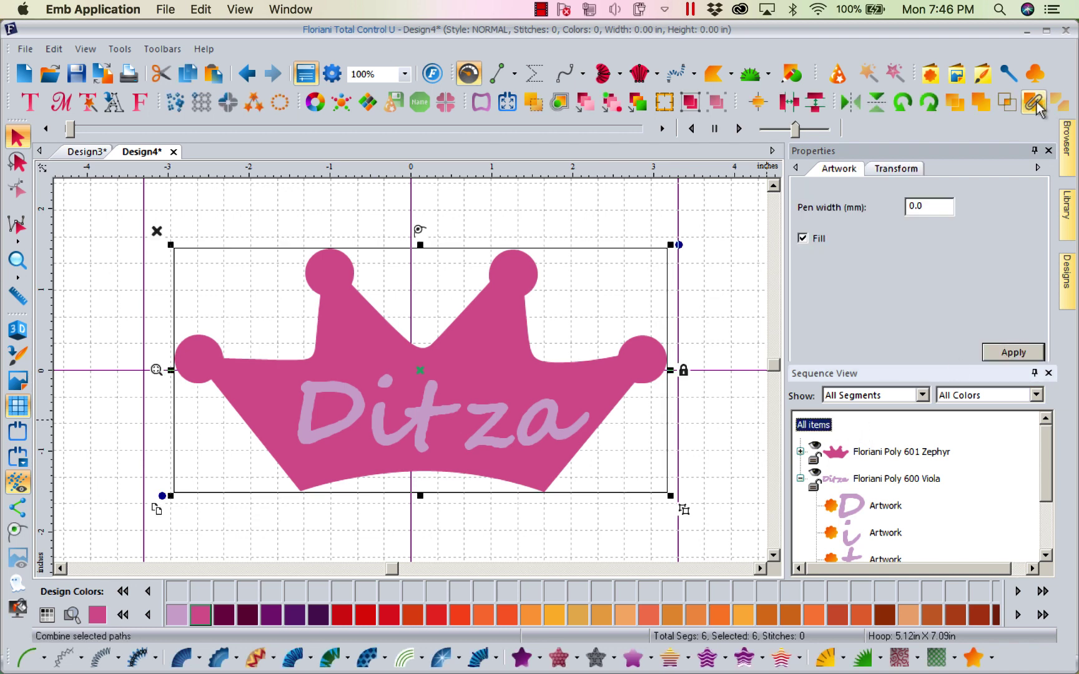
pyautogui.click(1035, 104)
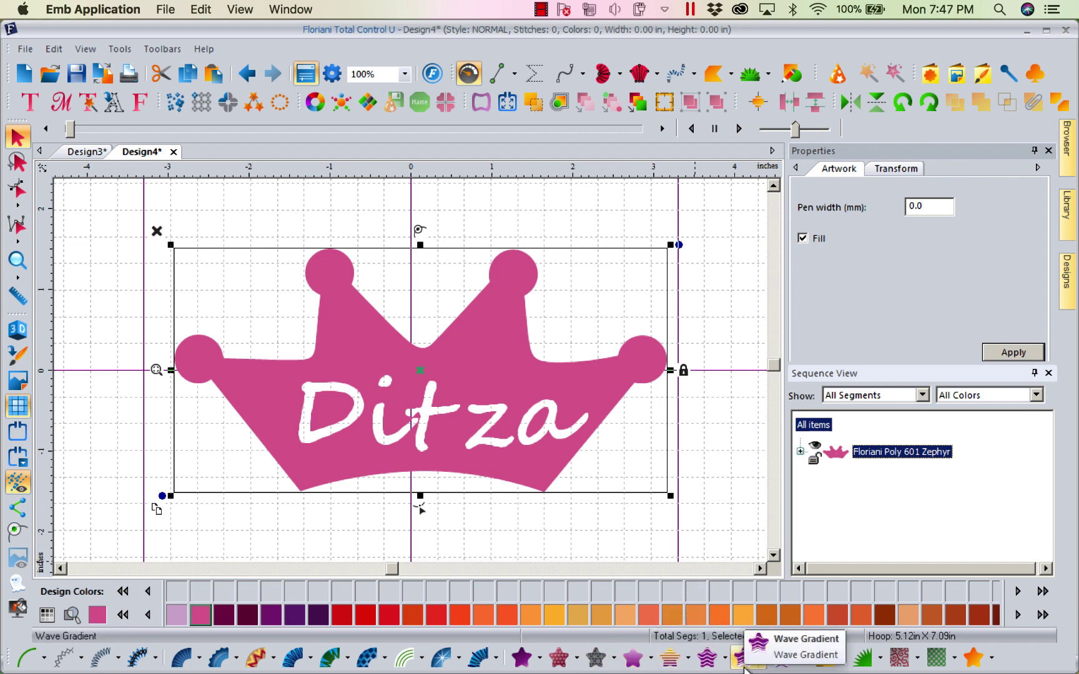
pyautogui.click(596, 657)
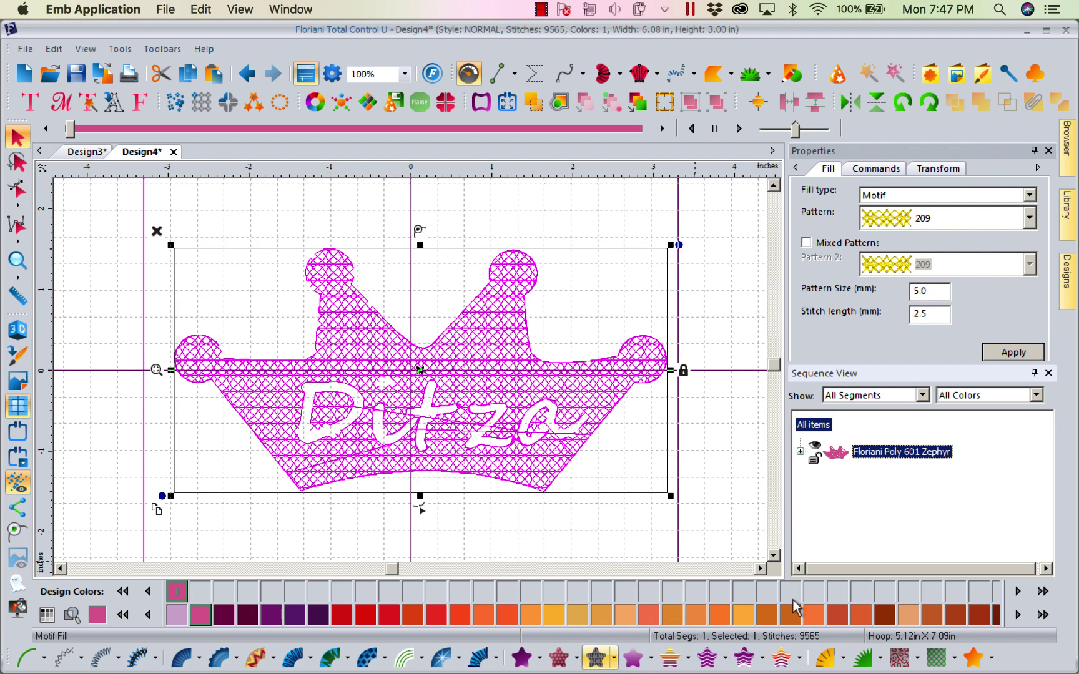
# Apply motif pattern f099 with a pattern size of 6 mm to the crown's fill.
pyautogui.click(1029, 218)
pyautogui.moveTo(1035, 269); pyautogui.dragTo(1055, 481)
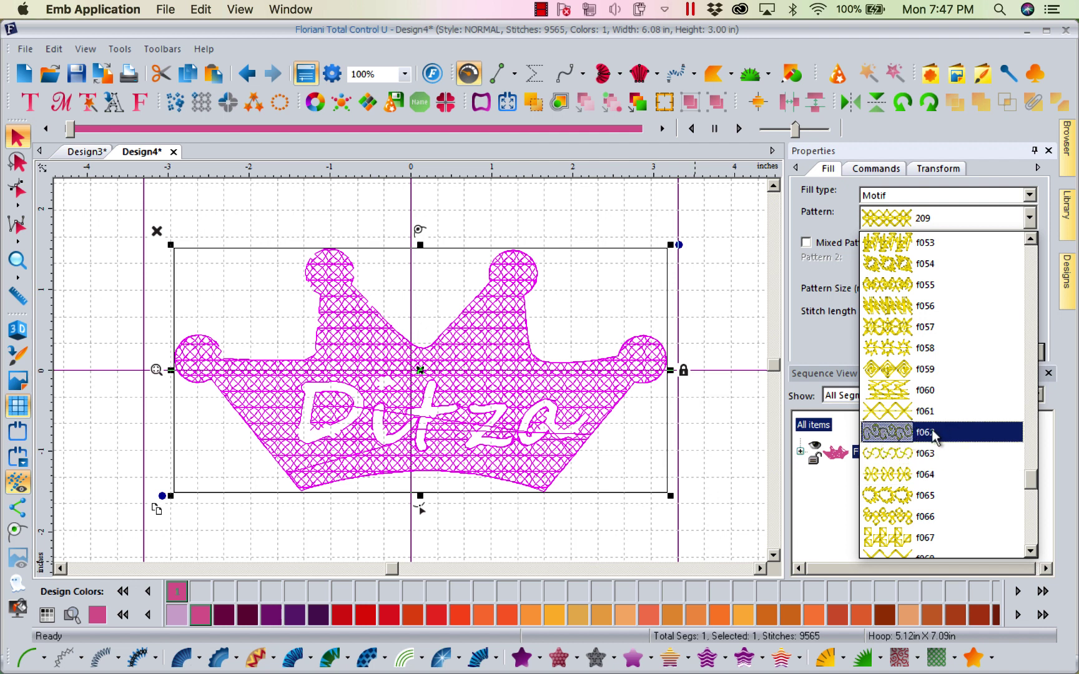
pyautogui.moveTo(1030, 476); pyautogui.dragTo(1030, 486)
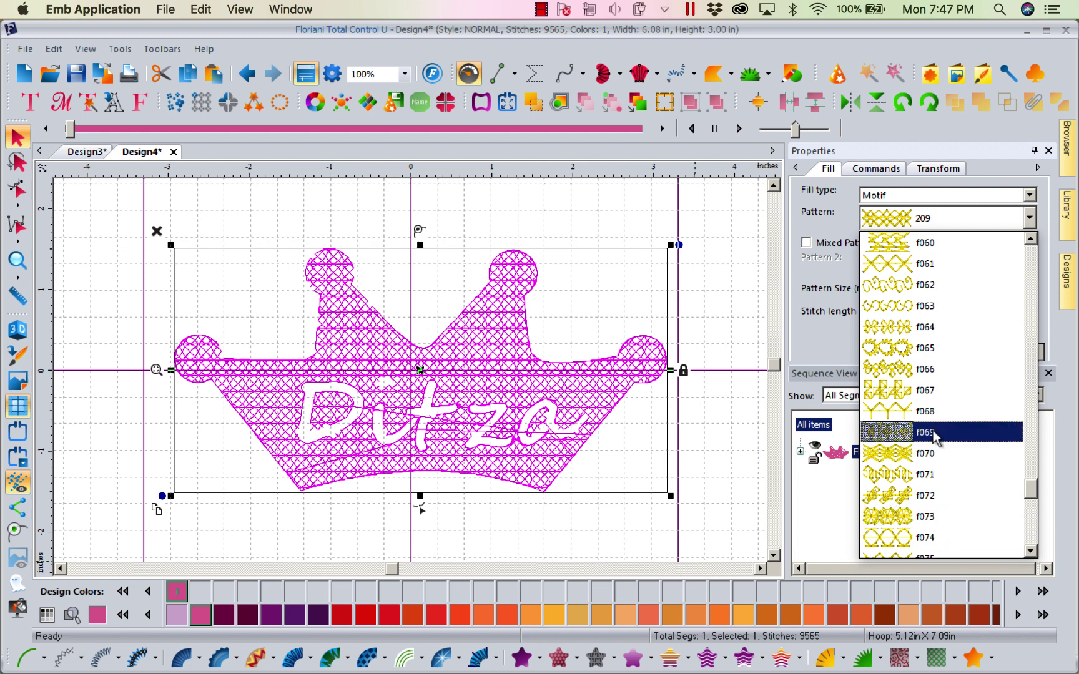
pyautogui.click(1023, 497)
pyautogui.click(1029, 218)
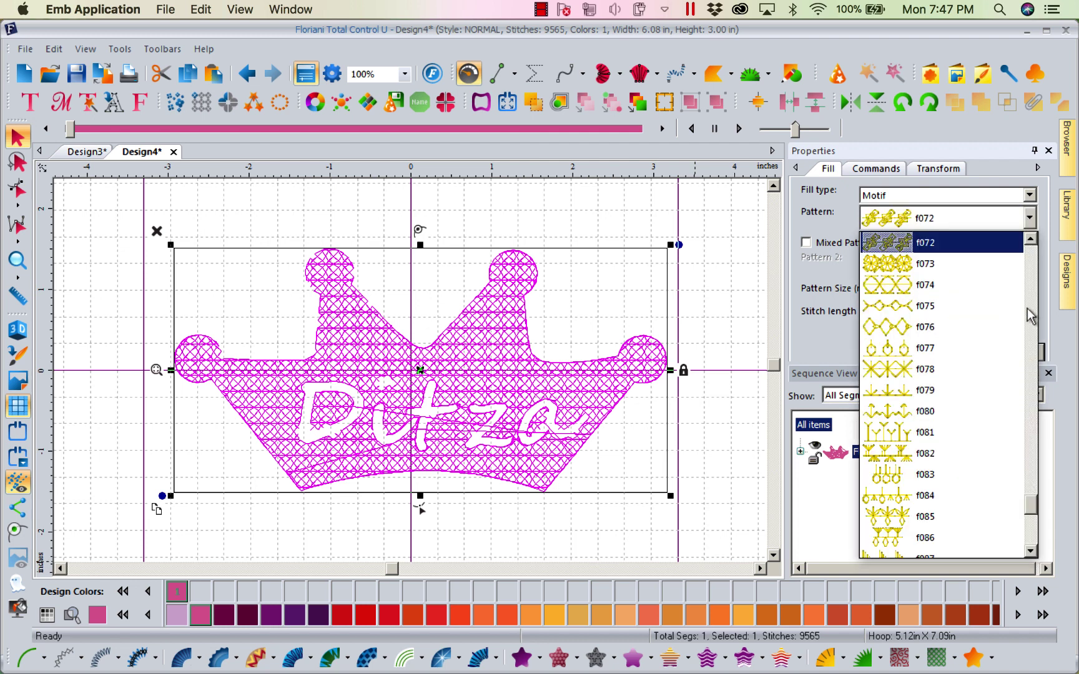
pyautogui.moveTo(1031, 505); pyautogui.dragTo(1030, 530)
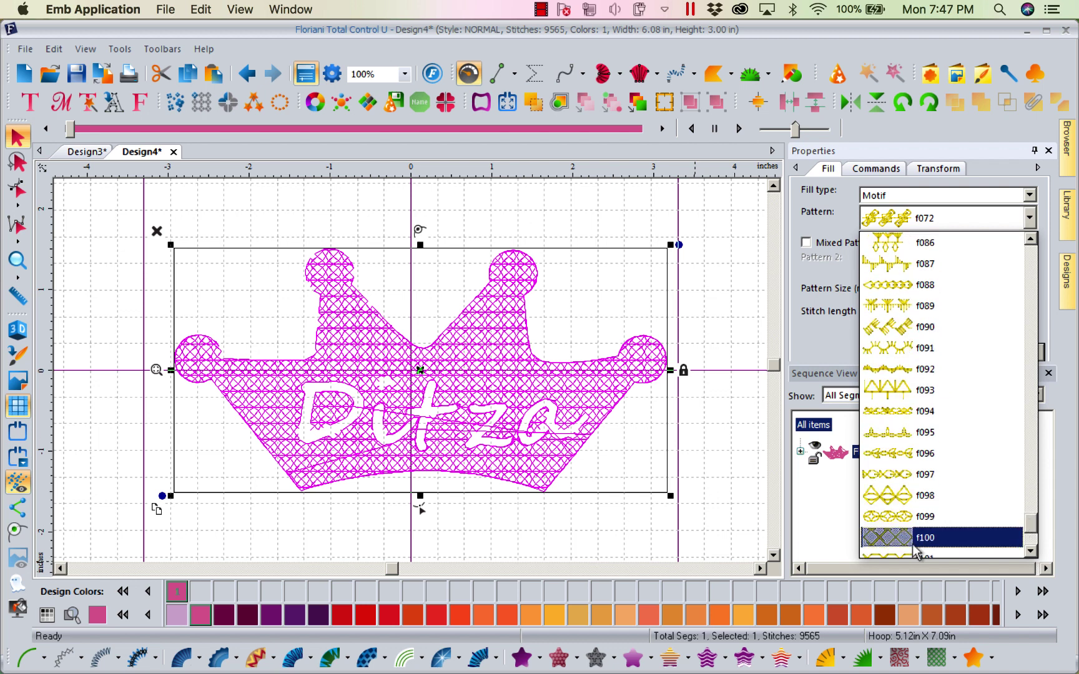
pyautogui.click(918, 549)
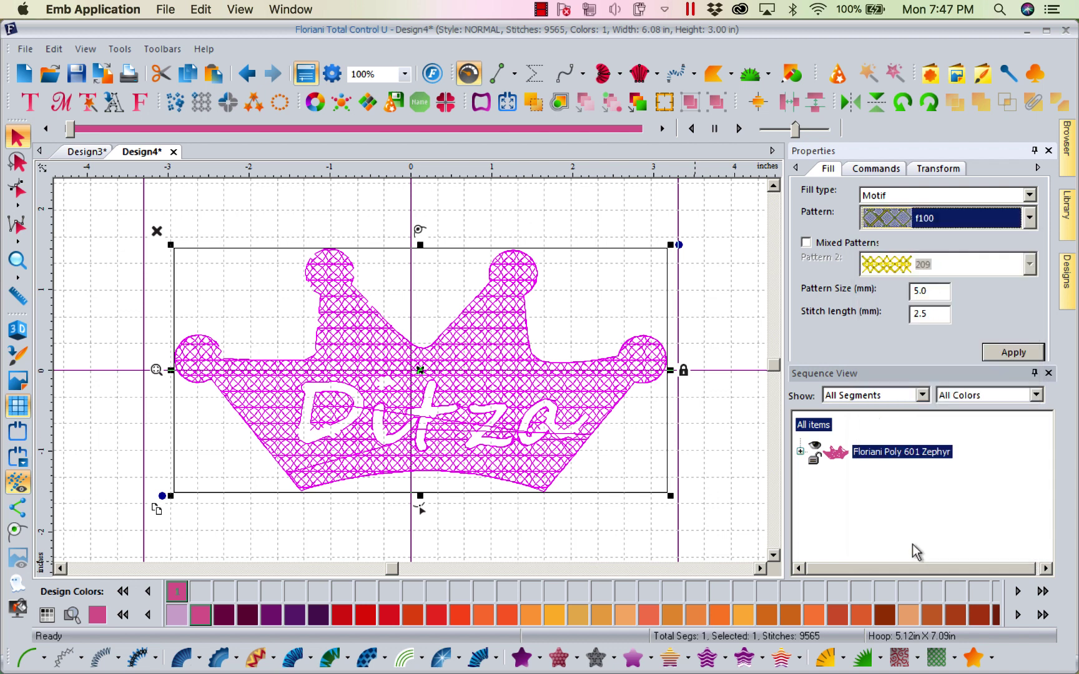
pyautogui.click(1029, 218)
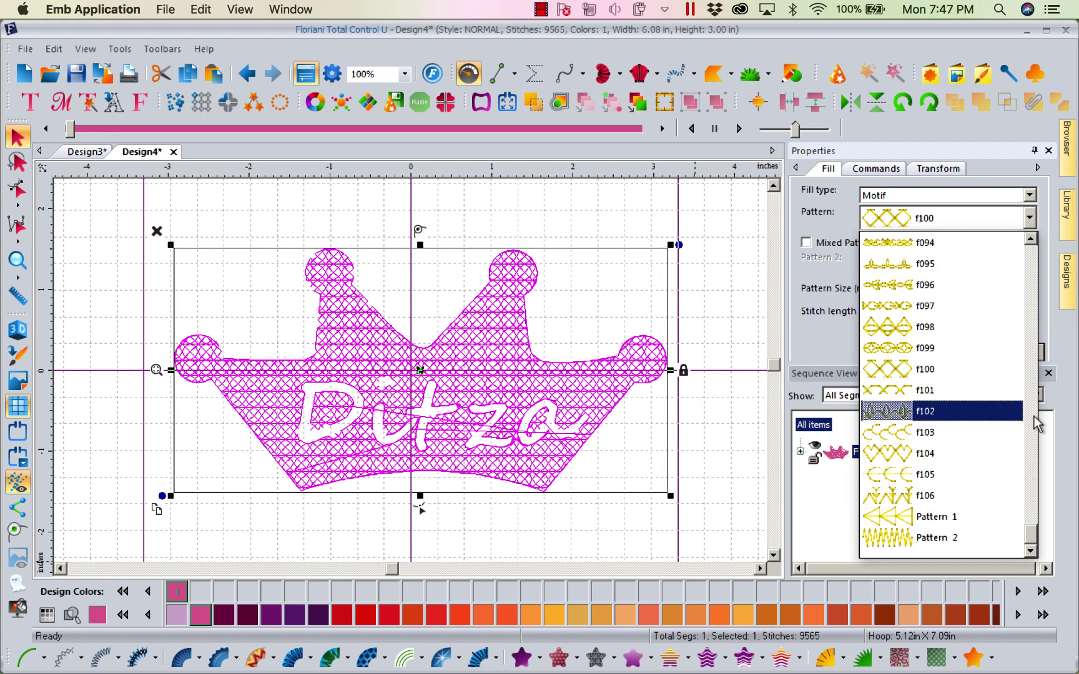
pyautogui.click(979, 352)
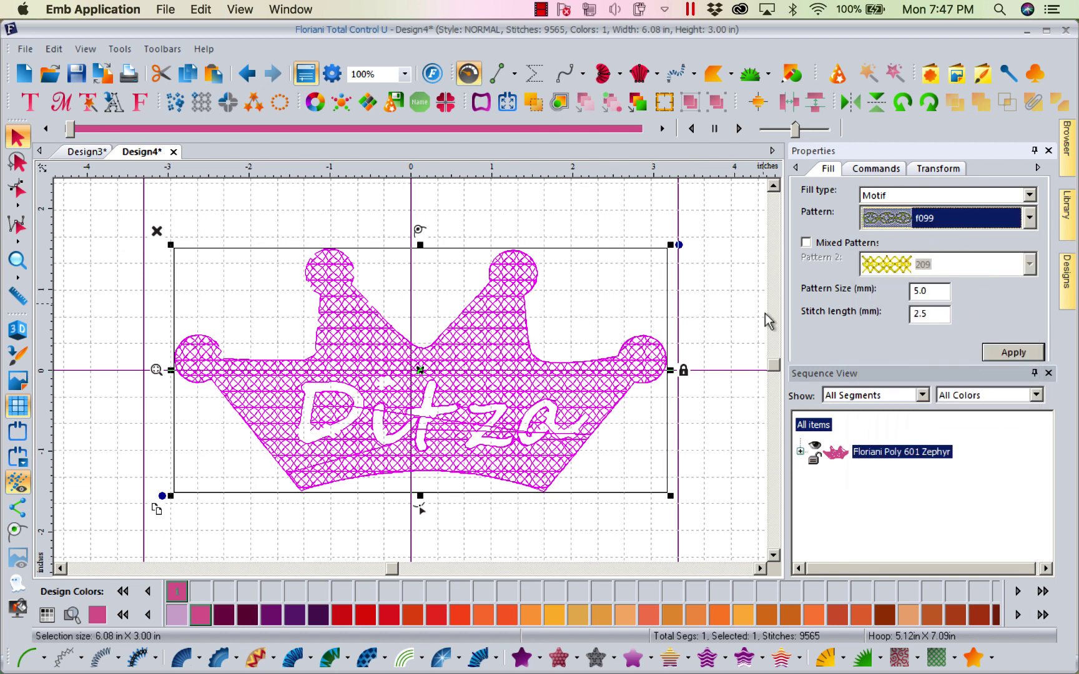
pyautogui.click(931, 291)
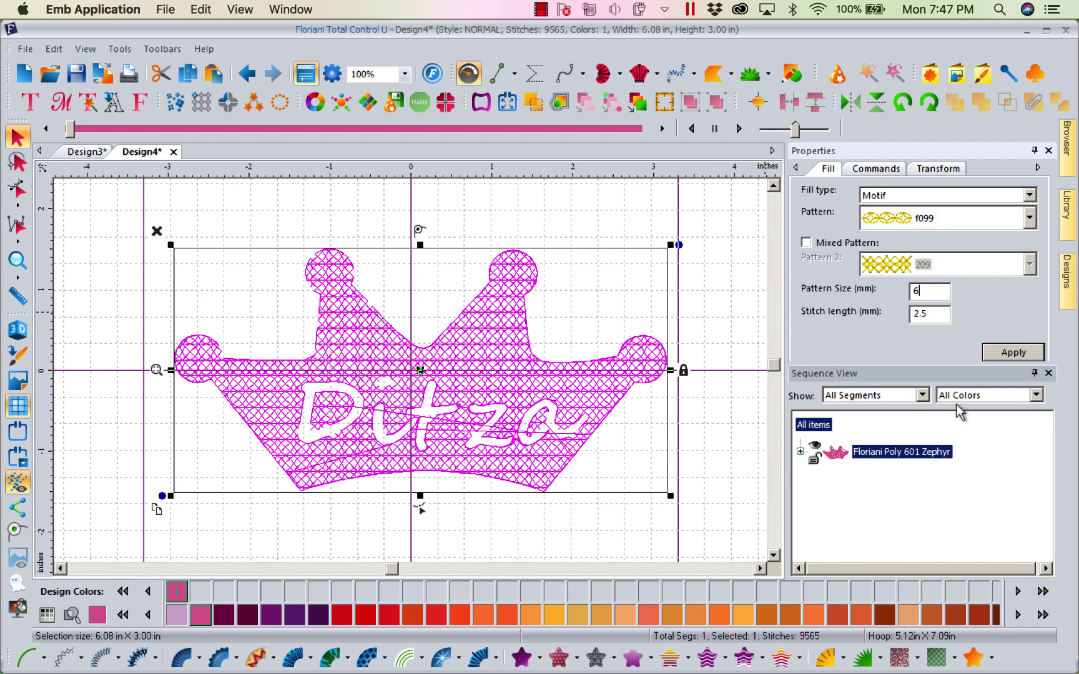
pyautogui.write('6')
pyautogui.click(1012, 353)
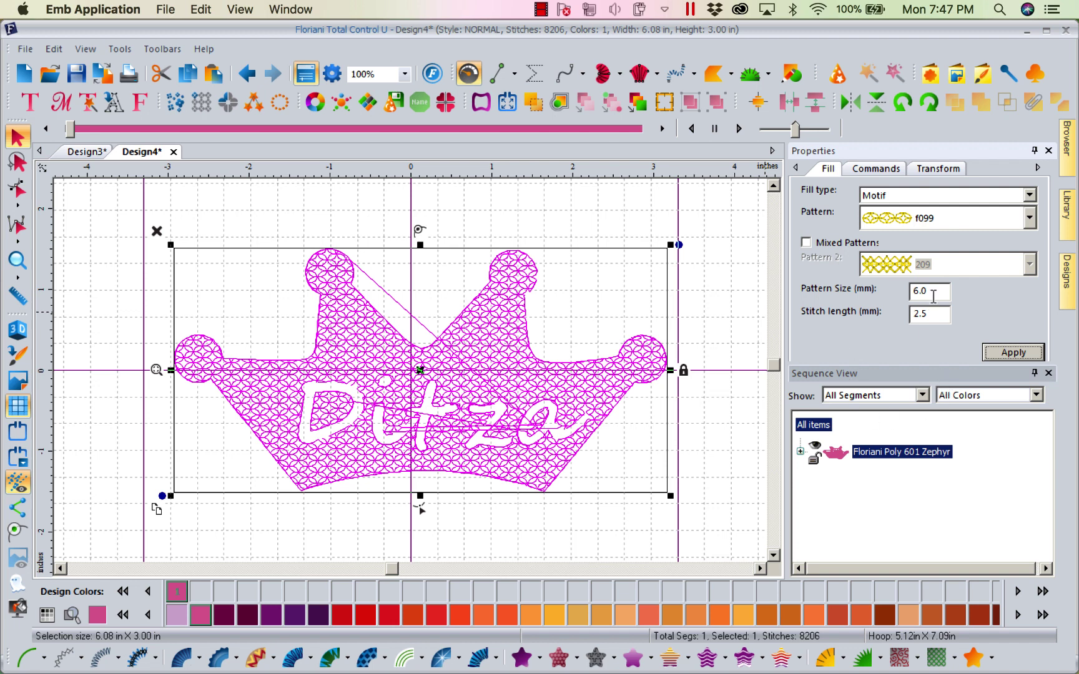
# Increase the crown fill's motif pattern size to 7 mm.
pyautogui.moveTo(933, 296); pyautogui.dragTo(874, 305)
pyautogui.write('7')
pyautogui.click(1012, 353)
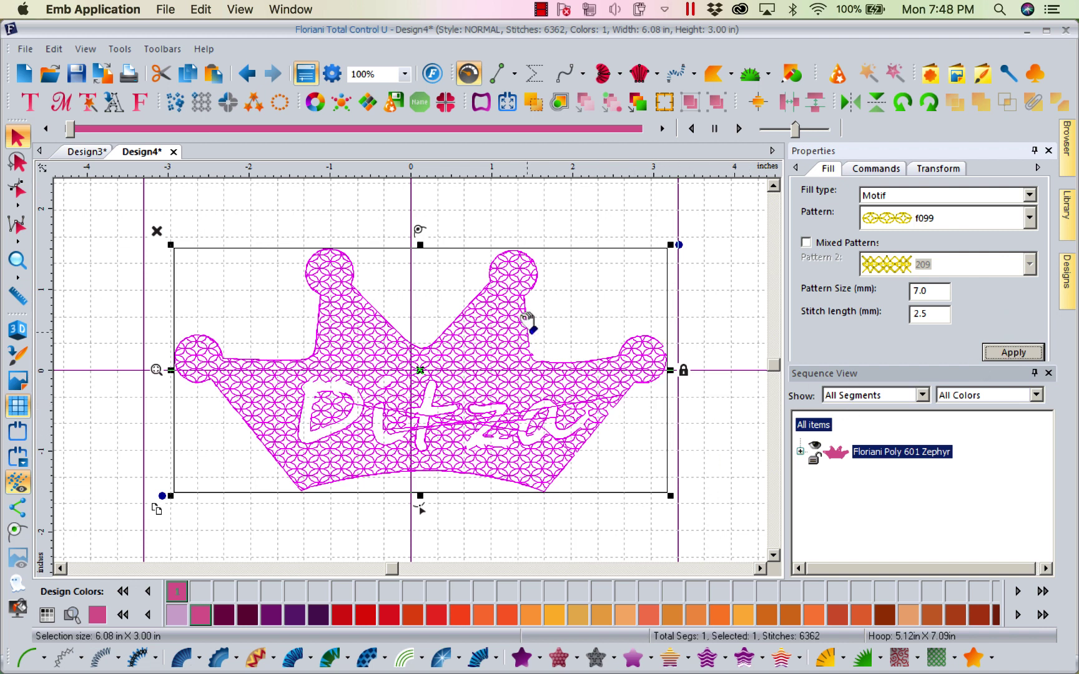
# Duplicate the crown's motif fill in place by copying and pasting it.
pyautogui.rightClick(459, 347)
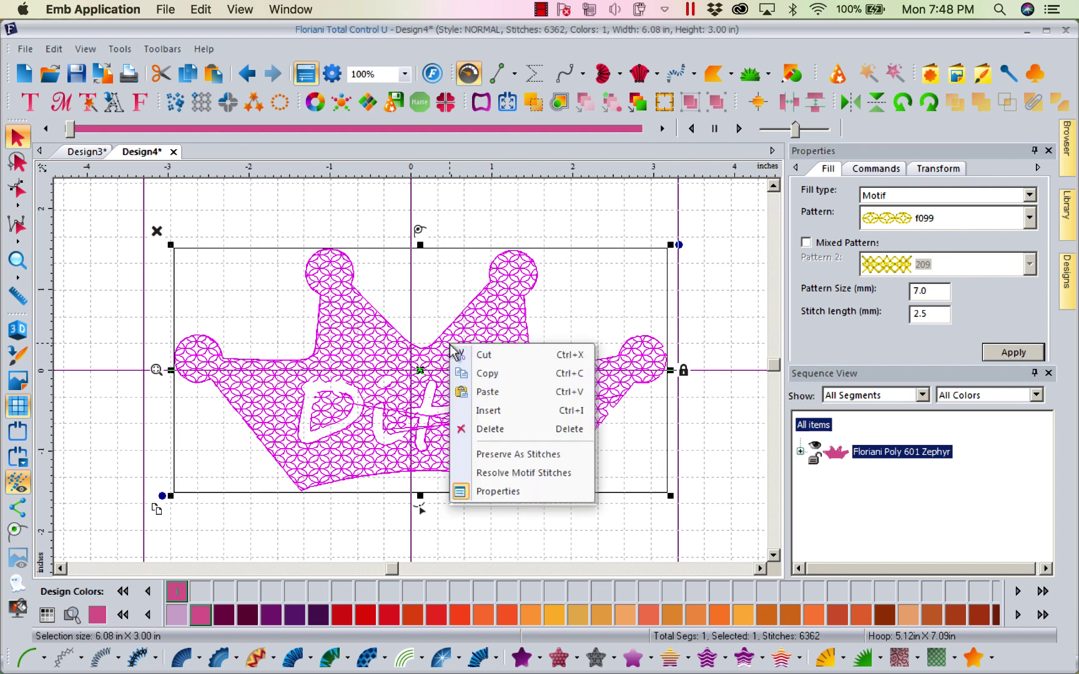
pyautogui.click(487, 373)
pyautogui.rightClick(440, 351)
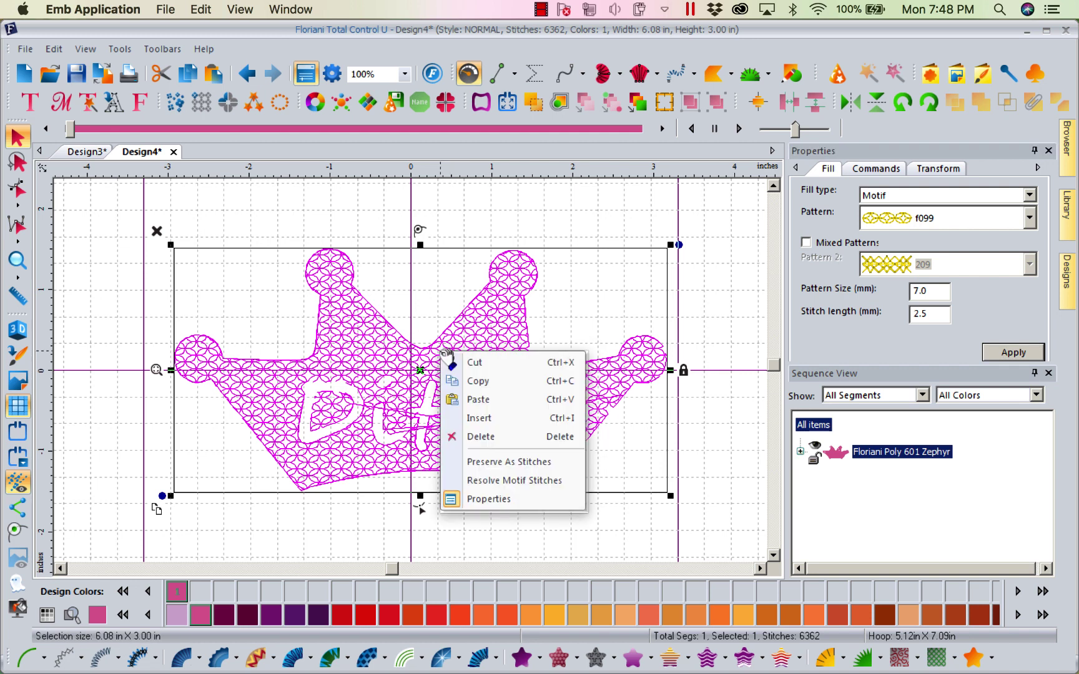
pyautogui.click(478, 399)
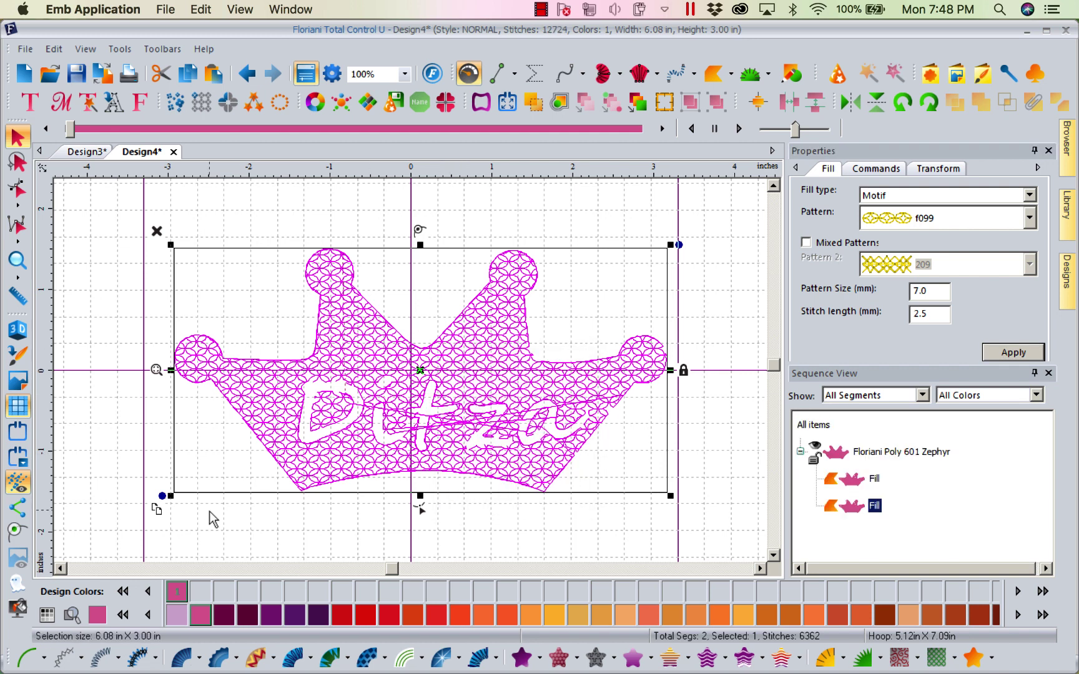
# Convert the duplicated crown fill to a Steil satin outline and set its width to 2 mm.
pyautogui.click(95, 659)
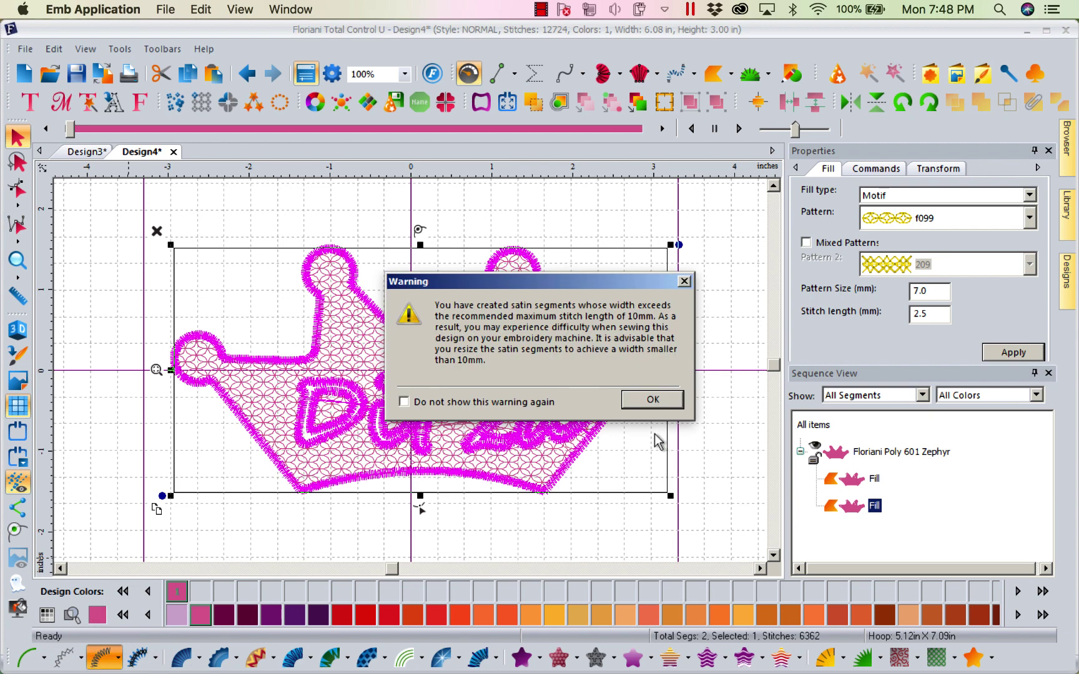
pyautogui.click(650, 399)
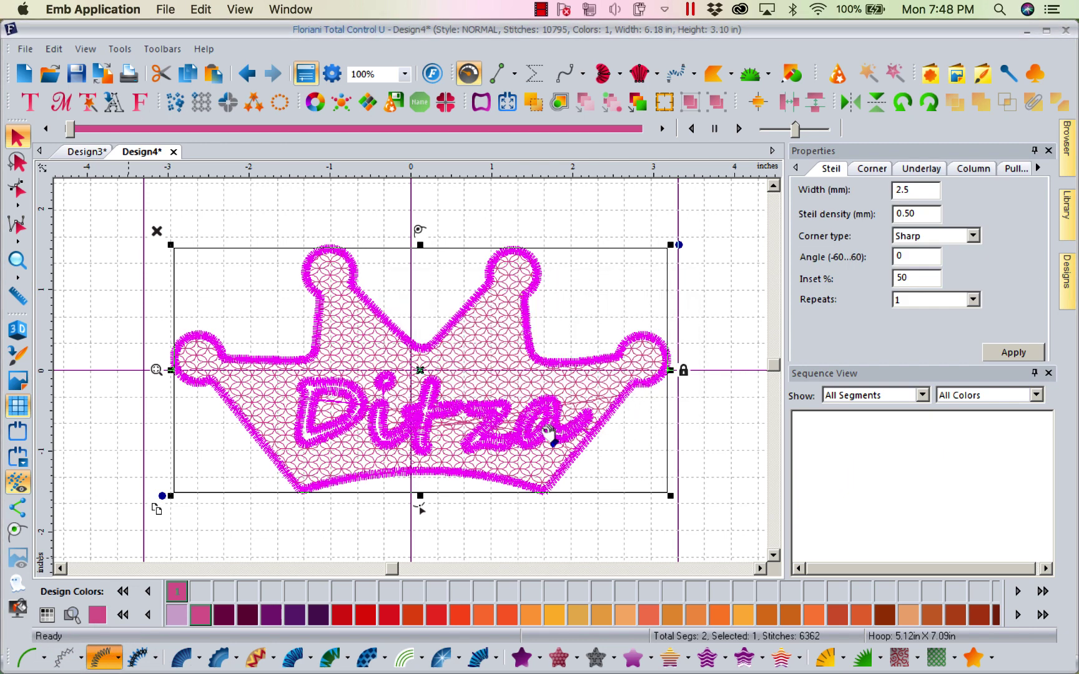
pyautogui.doubleClick(922, 192)
pyautogui.write('2')
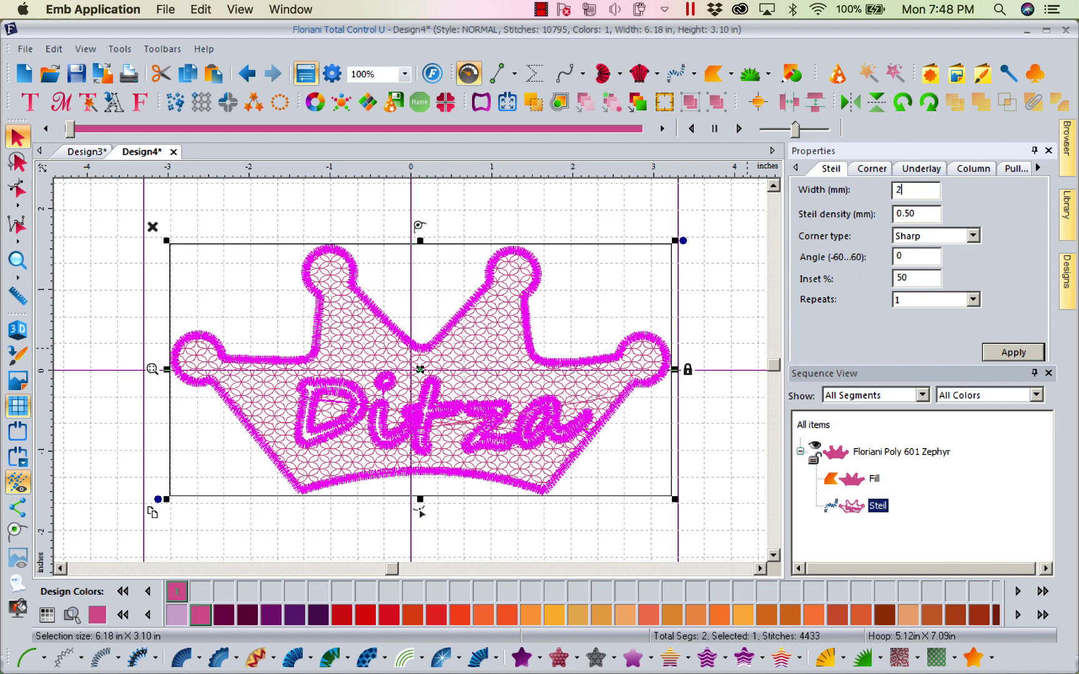
pyautogui.click(1006, 352)
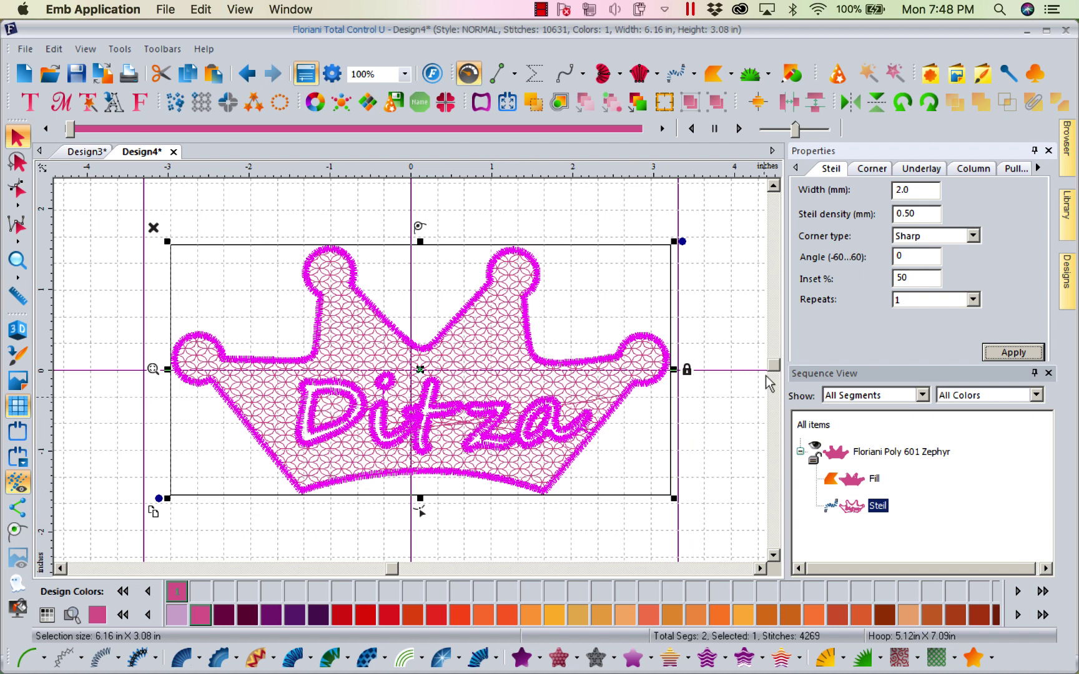
pyautogui.click(744, 241)
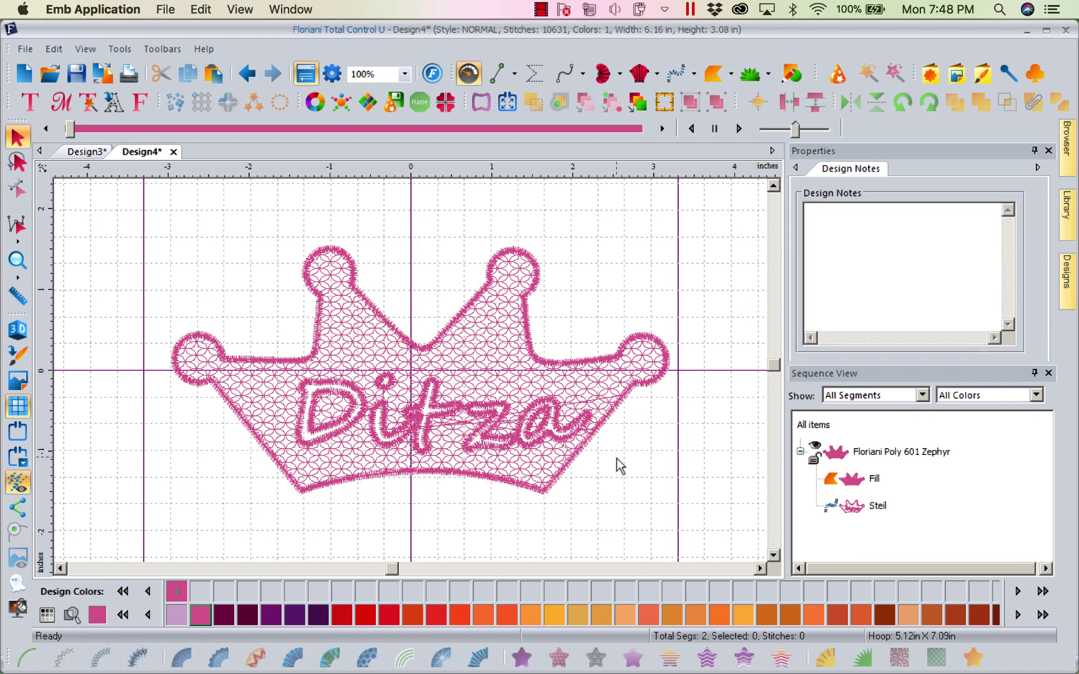